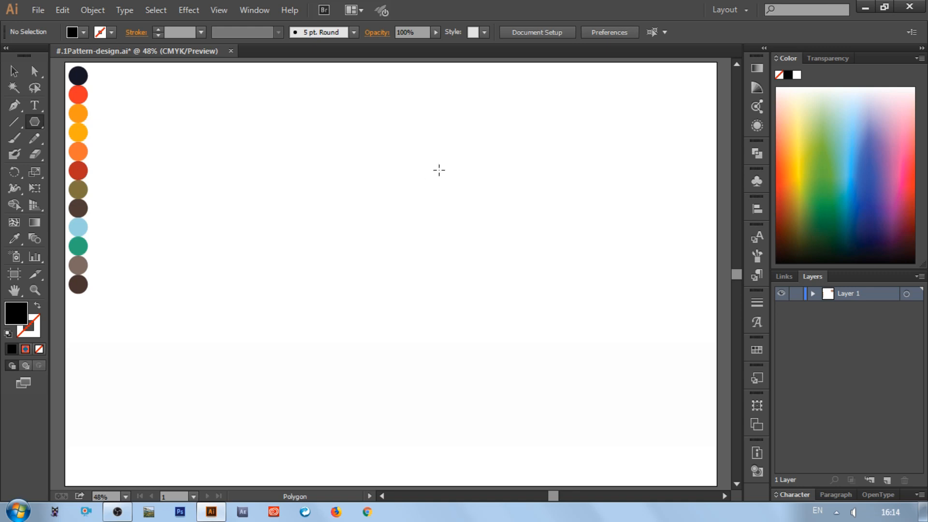
# Draw a black hexagon in the upper middle of the artboard and stretch it downward into a taller shape.
pyautogui.click(439, 170)
pyautogui.click(444, 291)
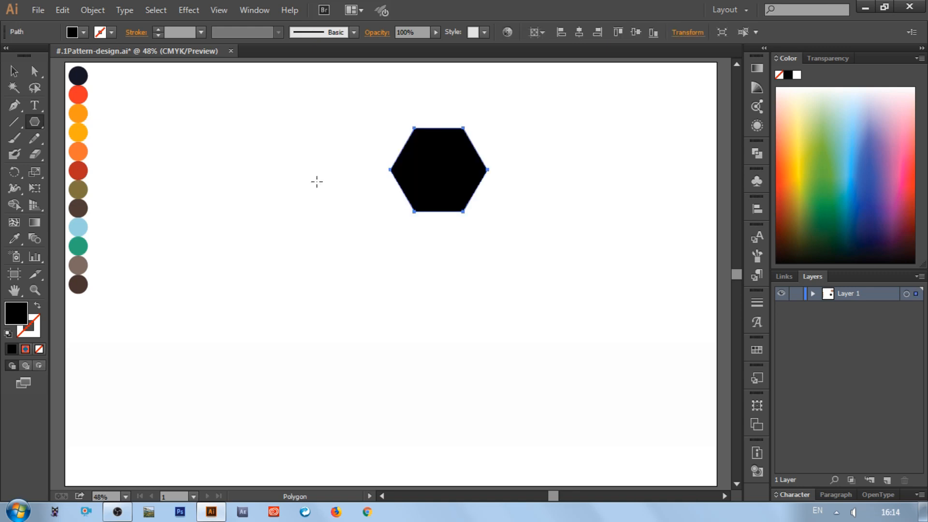
pyautogui.click(15, 71)
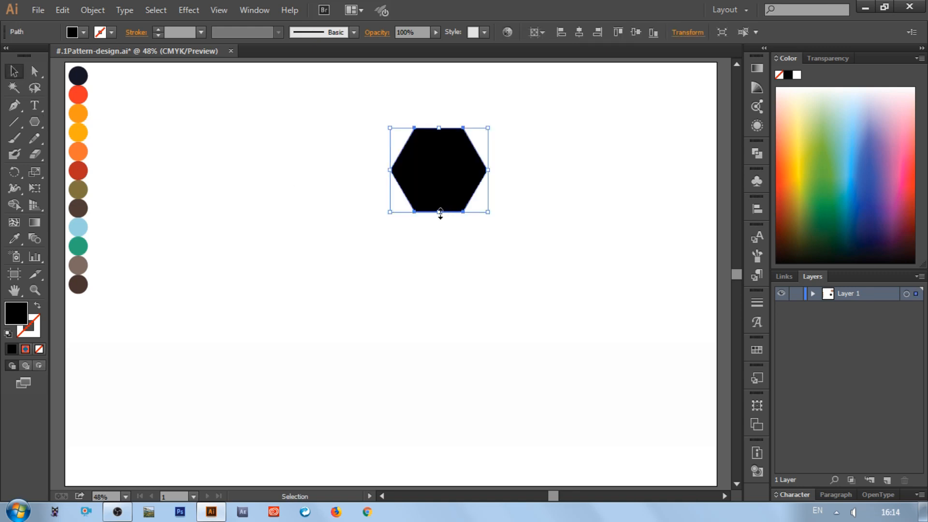
pyautogui.moveTo(441, 212); pyautogui.dragTo(435, 249)
pyautogui.click(310, 187)
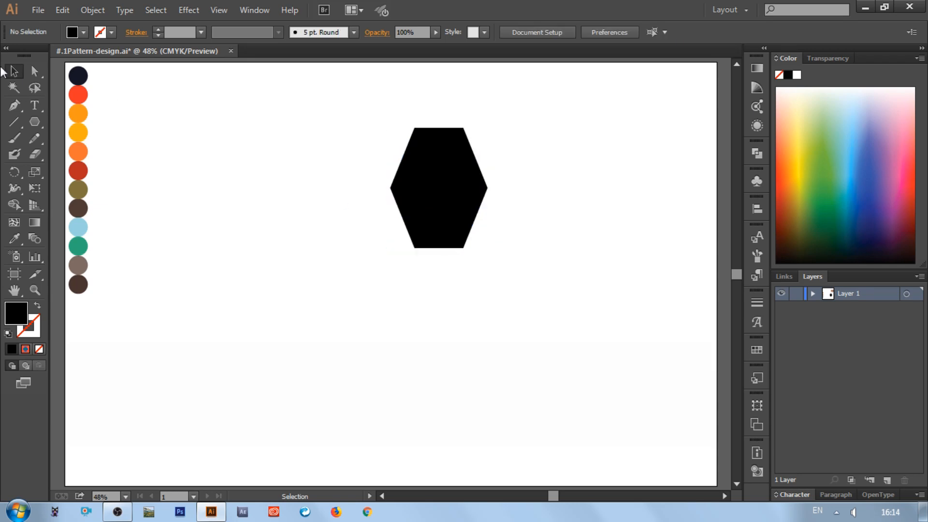
# Round the side, top and bottom corners of the stretched hexagon to turn it into a smooth upright oval.
pyautogui.click(34, 71)
pyautogui.moveTo(375, 172); pyautogui.dragTo(541, 207)
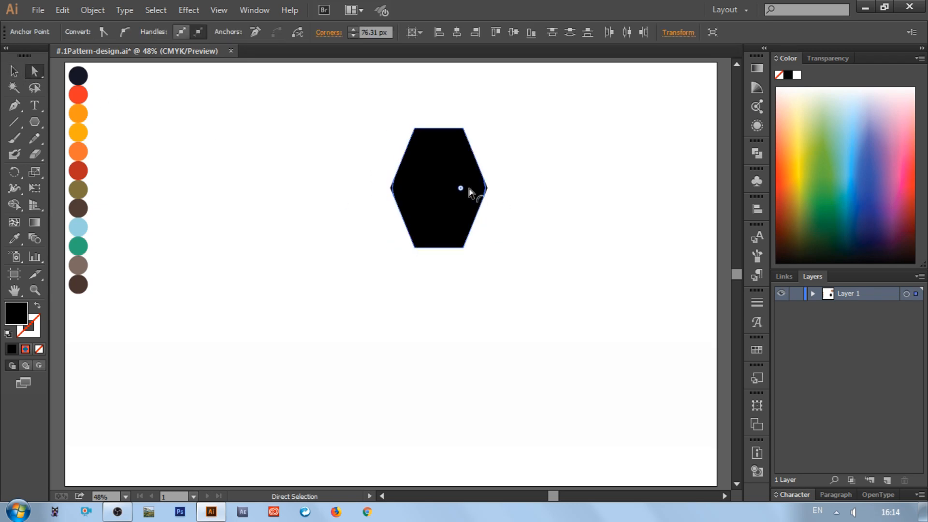
pyautogui.moveTo(469, 188); pyautogui.dragTo(473, 148)
pyautogui.moveTo(400, 241); pyautogui.dragTo(483, 268)
pyautogui.moveTo(457, 241); pyautogui.dragTo(449, 208)
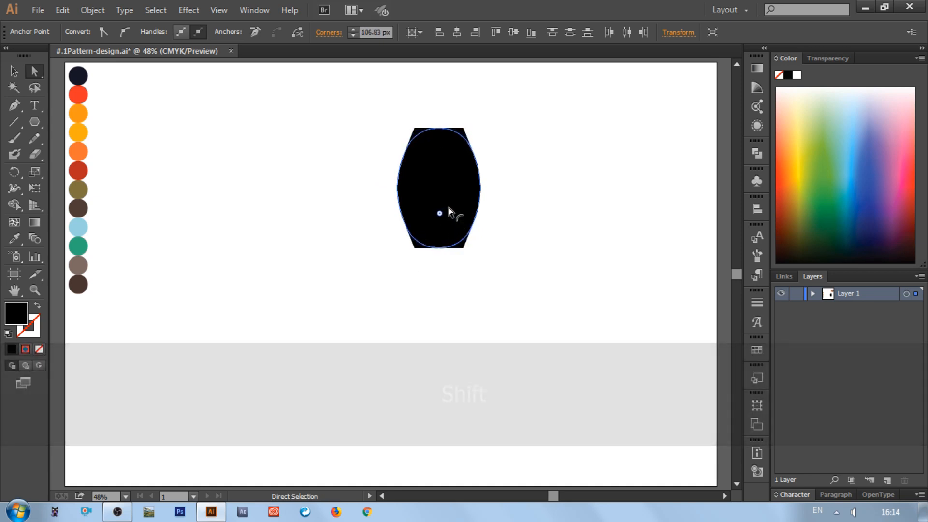
pyautogui.moveTo(500, 182); pyautogui.dragTo(344, 194)
pyautogui.moveTo(486, 194); pyautogui.dragTo(592, 193)
pyautogui.click(591, 197)
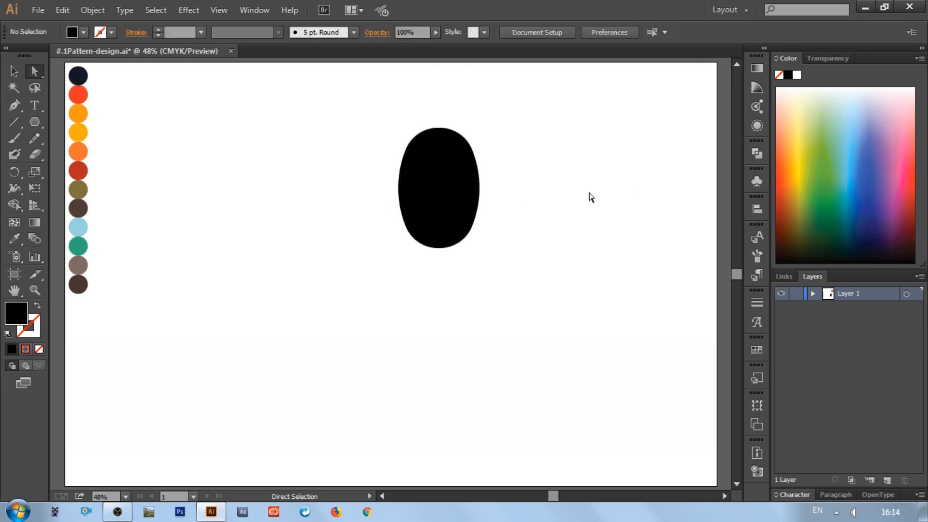
# Center the black oval horizontally and vertically on the artboard.
pyautogui.click(444, 194)
pyautogui.click(666, 32)
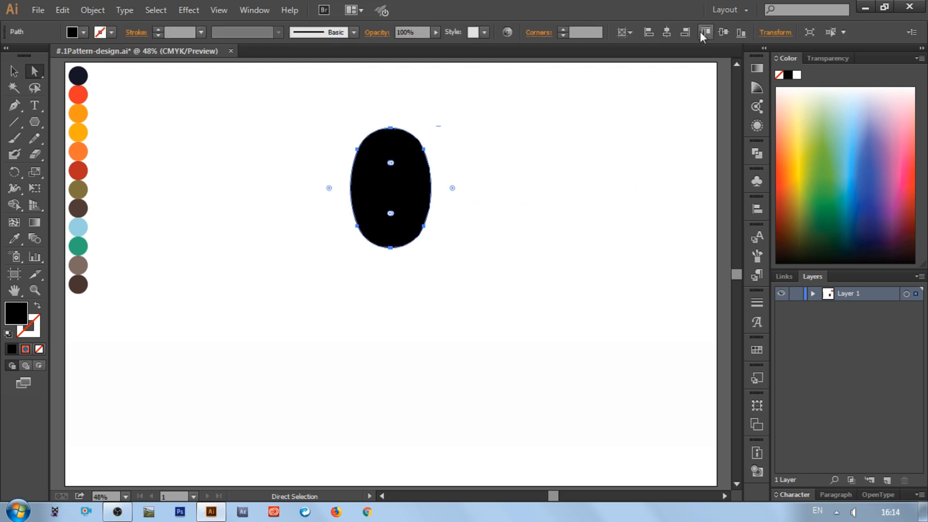
pyautogui.click(723, 31)
pyautogui.click(633, 123)
# Make two small copies of the oval, rotated 90° and placed side by side in the artboard's upper-right area.
pyautogui.press('v')
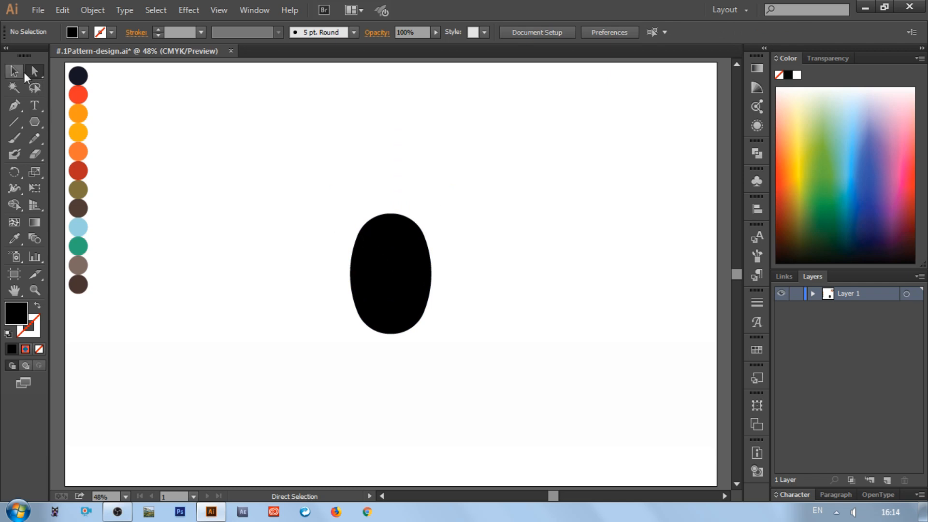
pyautogui.click(416, 274)
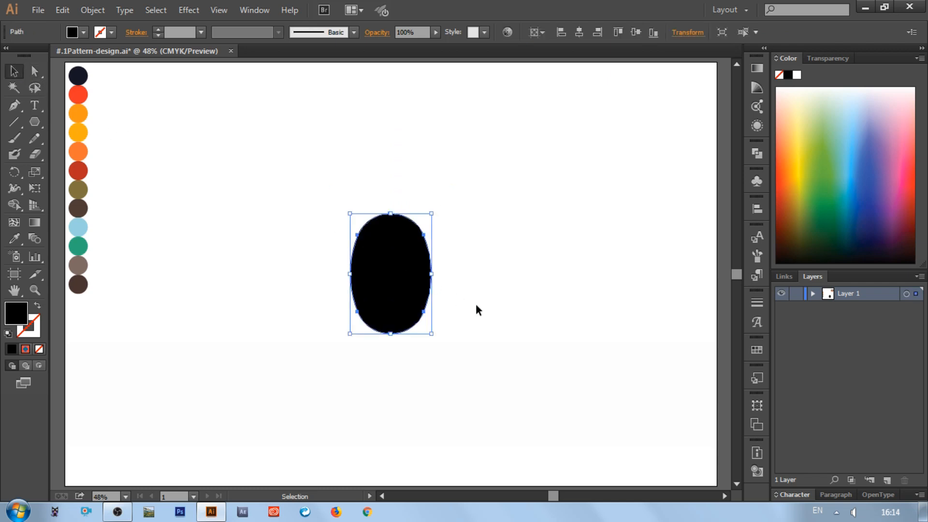
pyautogui.hotkey('ctrl', 'c')
pyautogui.hotkey('ctrl', 'v')
pyautogui.moveTo(439, 208); pyautogui.dragTo(304, 222)
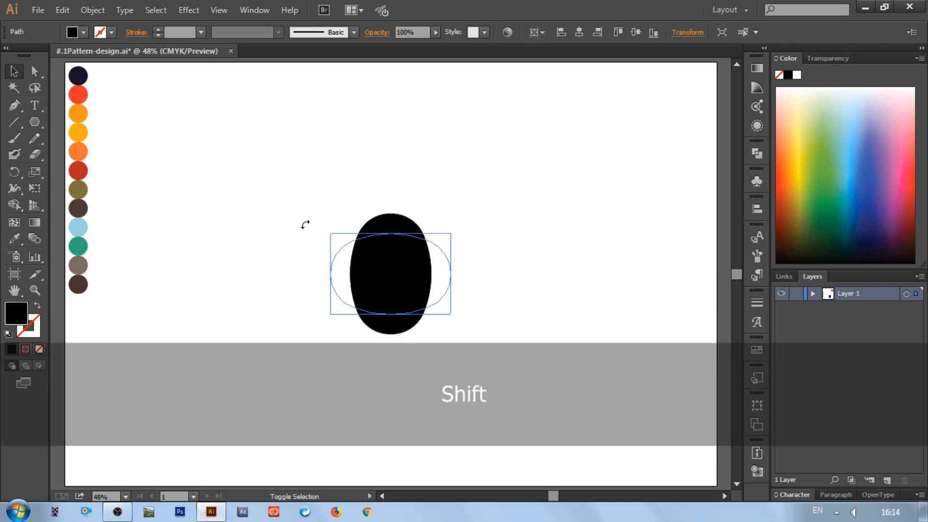
pyautogui.moveTo(387, 284); pyautogui.dragTo(623, 166)
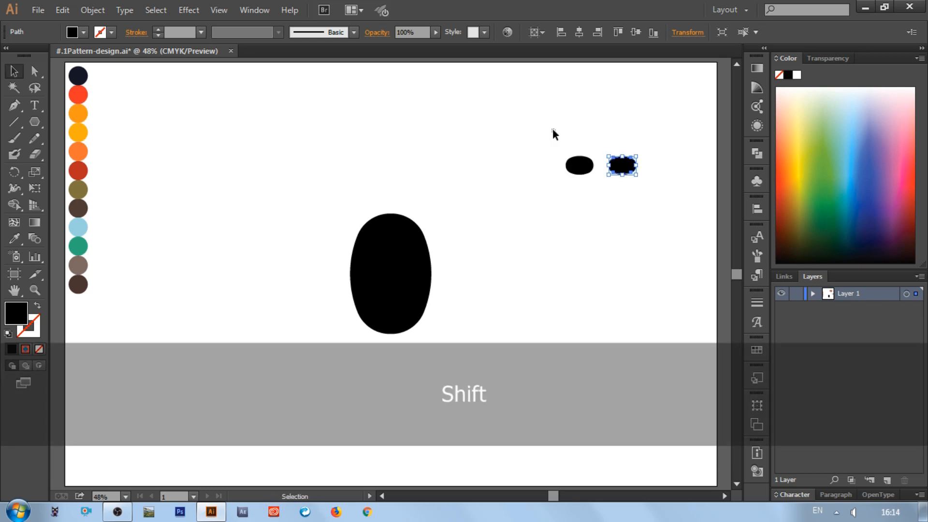
# Group the two small ovals and center the group horizontally and vertically on the artboard.
pyautogui.moveTo(553, 128); pyautogui.dragTo(626, 175)
pyautogui.rightClick(625, 169)
pyautogui.click(657, 233)
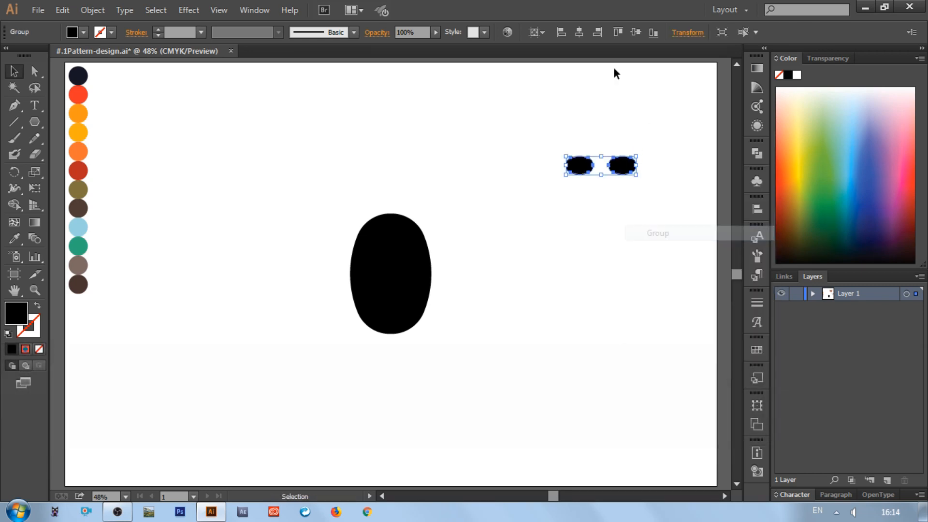
pyautogui.click(579, 32)
pyautogui.click(636, 32)
# Move the small oval pair up to eye height on the large oval and fill it white from the artboard.
pyautogui.moveTo(416, 273); pyautogui.dragTo(416, 258)
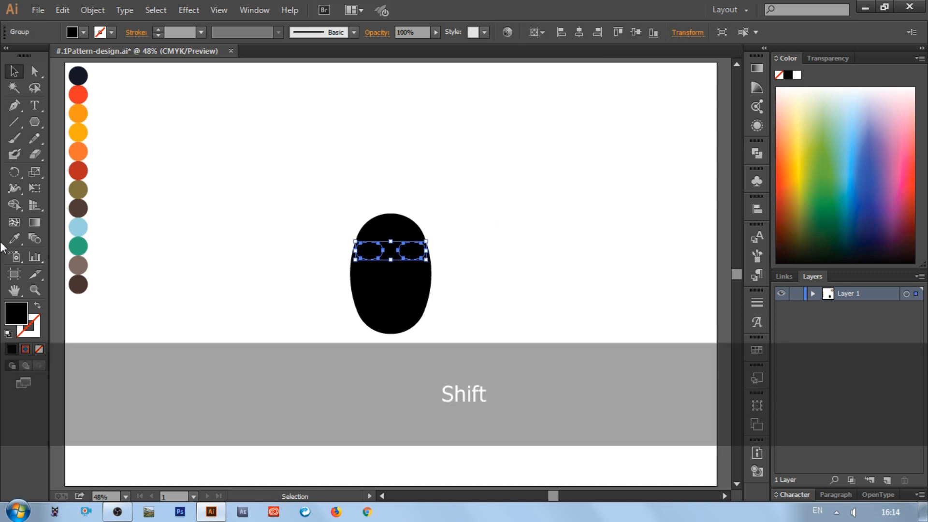
pyautogui.click(15, 239)
pyautogui.click(106, 220)
pyautogui.click(14, 71)
pyautogui.click(210, 181)
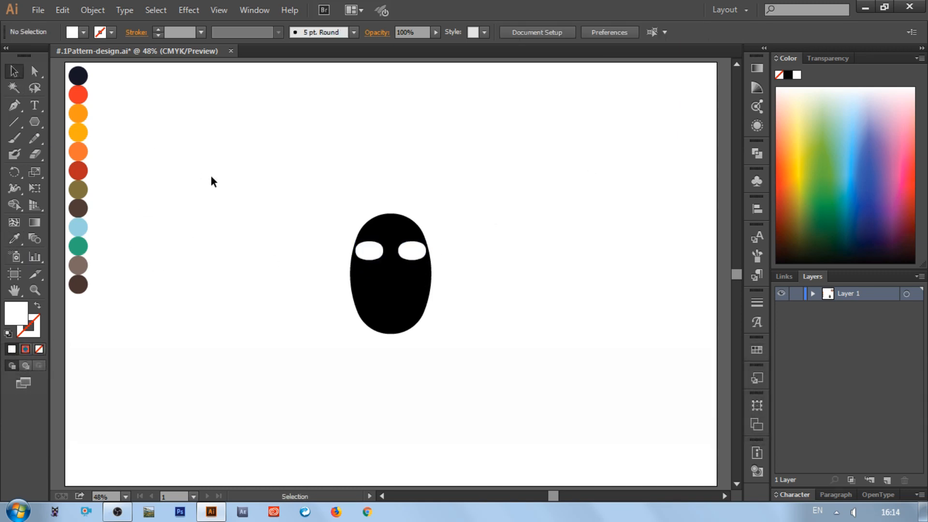
# Draw a horizontal rounded rectangle about 58 × 12.7 px in the empty area beside the head.
pyautogui.hotkey('ctrl', '=')
pyautogui.hotkey('ctrl', '=')
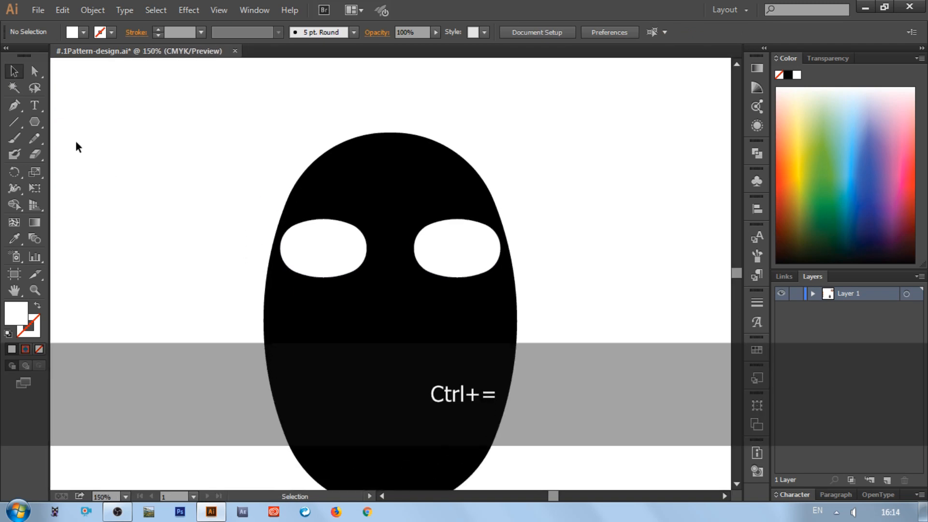
pyautogui.click(32, 123)
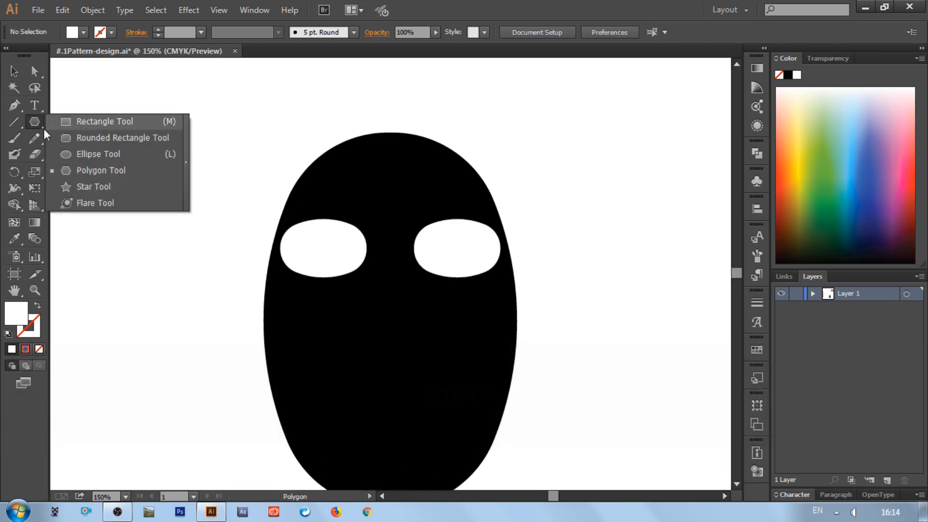
pyautogui.click(75, 138)
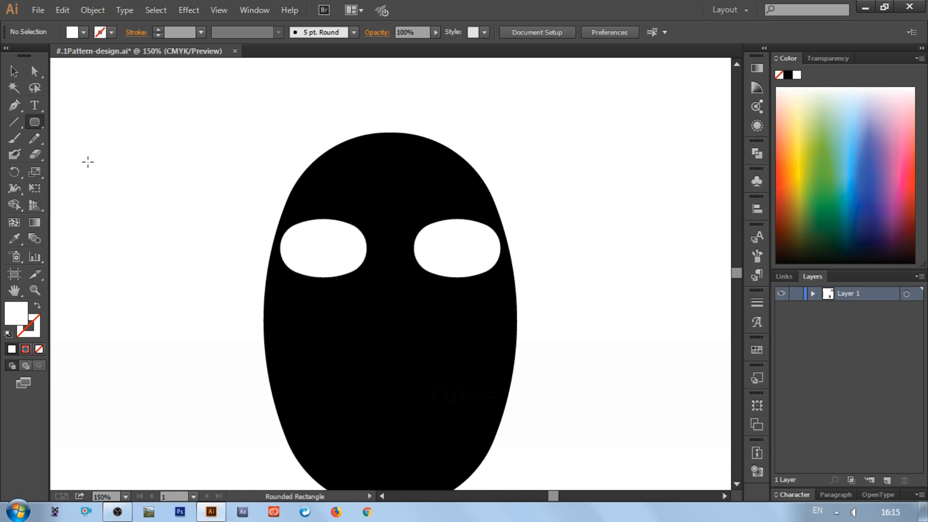
pyautogui.moveTo(94, 172); pyautogui.dragTo(153, 185)
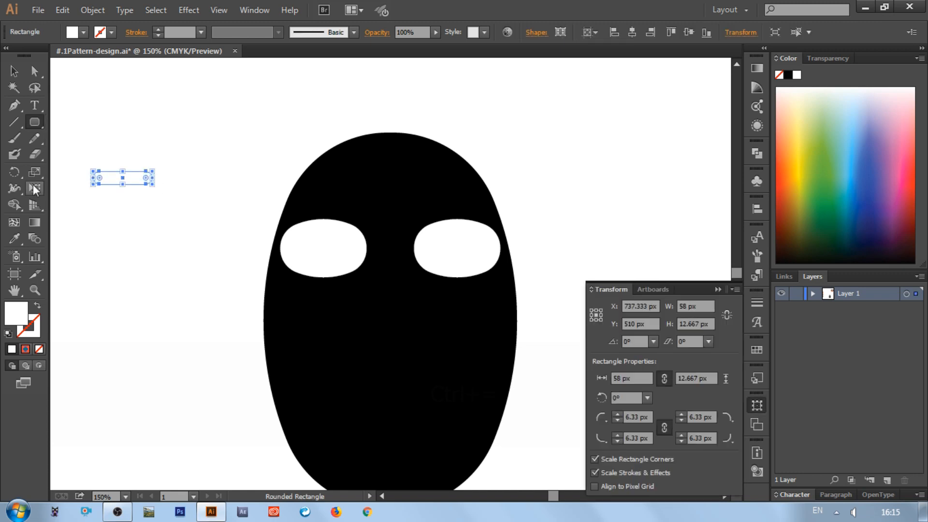
# Fill the rounded rectangle with the head's black and place it in the middle of the left white eye.
pyautogui.click(14, 238)
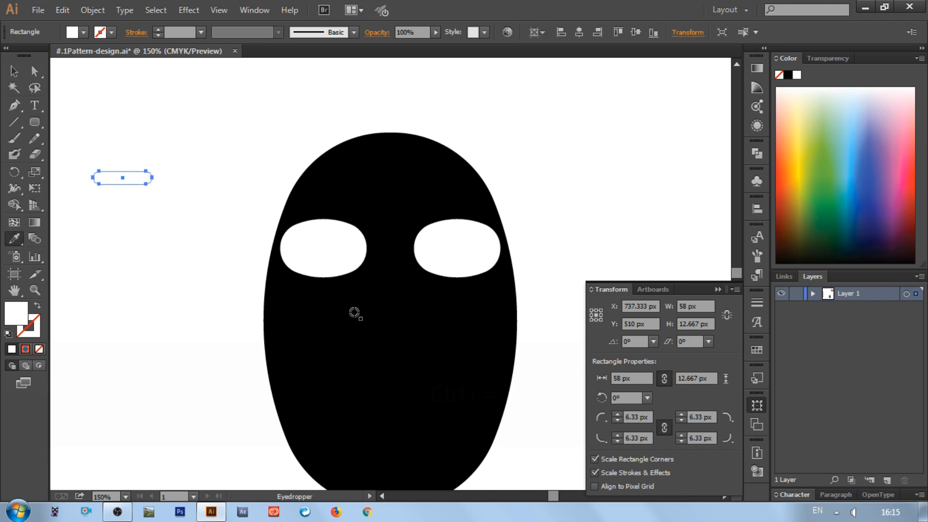
pyautogui.click(354, 313)
pyautogui.click(15, 73)
pyautogui.click(138, 213)
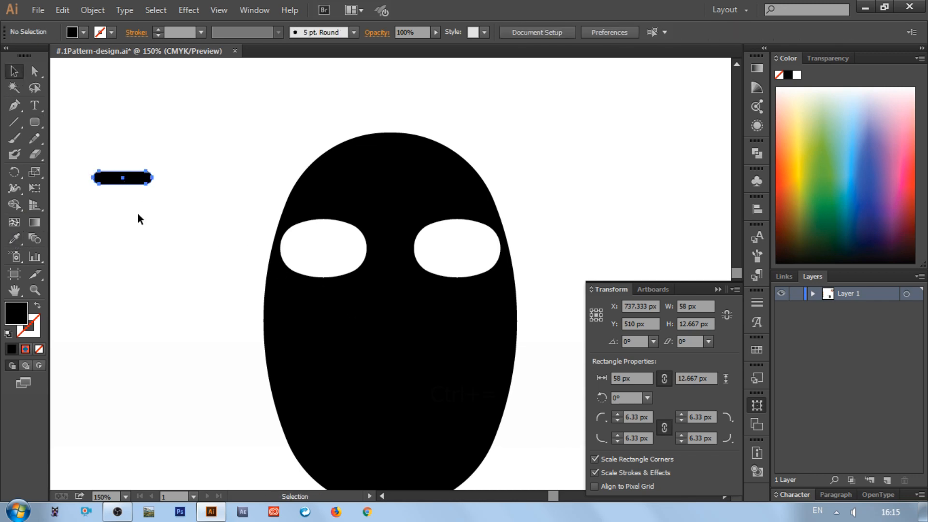
pyautogui.moveTo(135, 181); pyautogui.dragTo(335, 249)
pyautogui.click(208, 234)
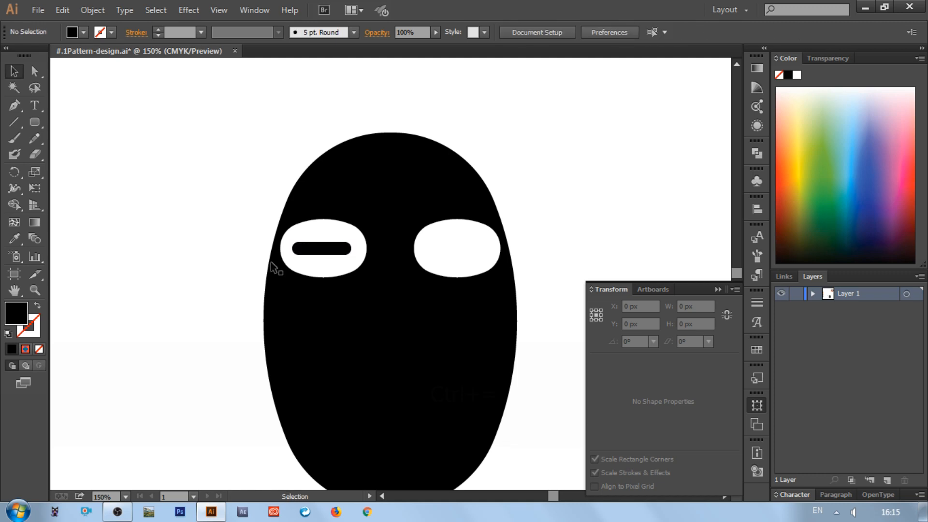
# Duplicate the black bar straight across into the middle of the right white eye.
pyautogui.click(320, 251)
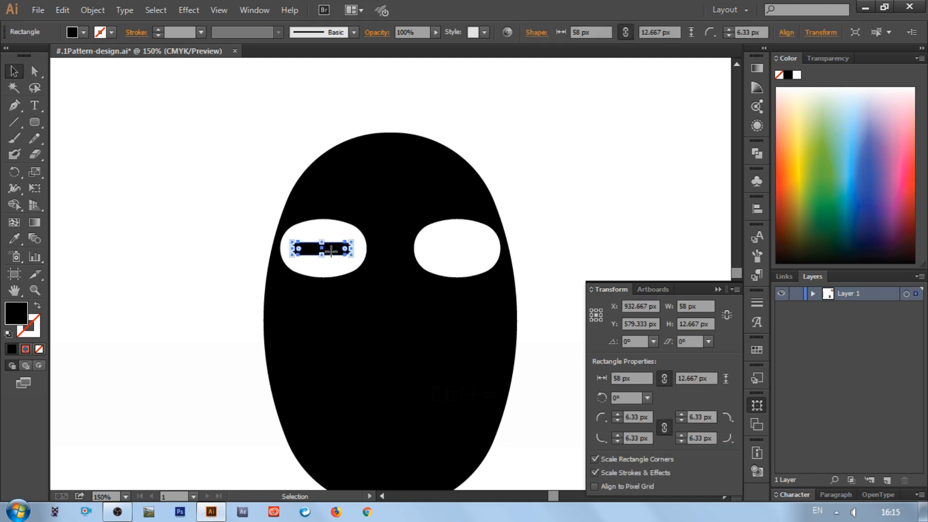
pyautogui.moveTo(331, 250); pyautogui.dragTo(468, 253)
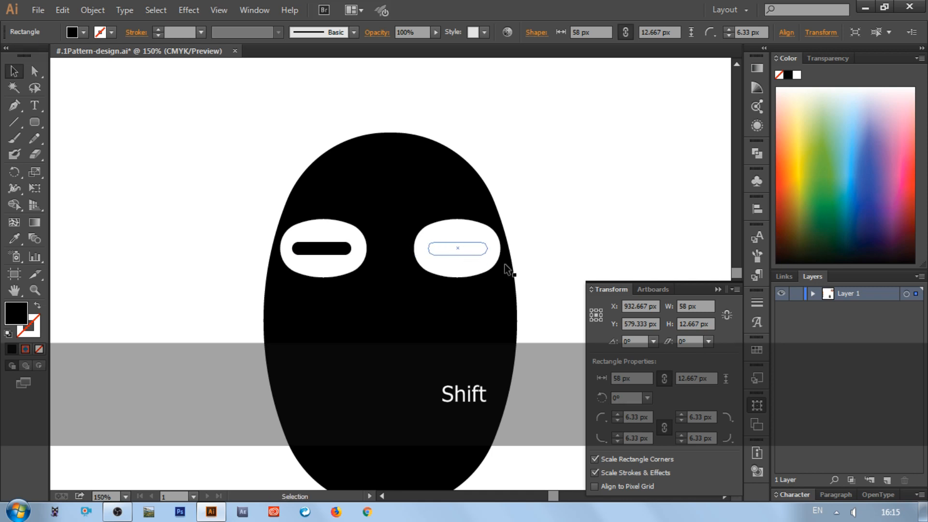
pyautogui.click(576, 250)
# Group the two black eye bars and center the group horizontally on the artboard.
pyautogui.click(467, 251)
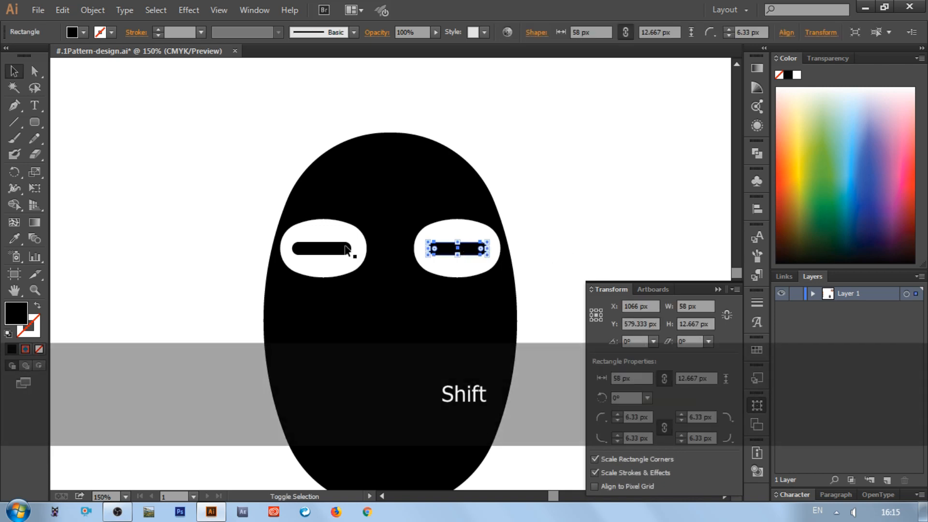
pyautogui.keyDown('shift'); pyautogui.click(352, 250); pyautogui.keyUp('shift')
pyautogui.rightClick(338, 247)
pyautogui.click(369, 313)
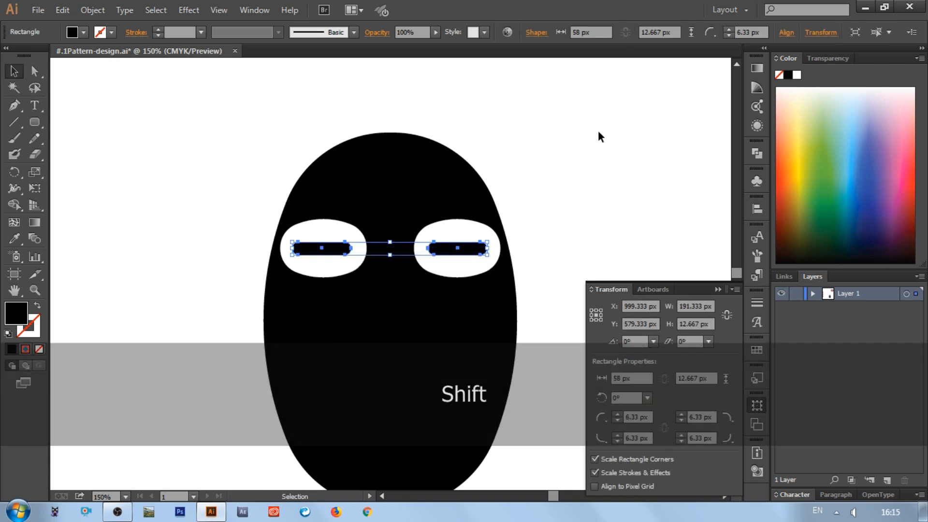
pyautogui.click(757, 208)
pyautogui.click(623, 231)
pyautogui.click(719, 199)
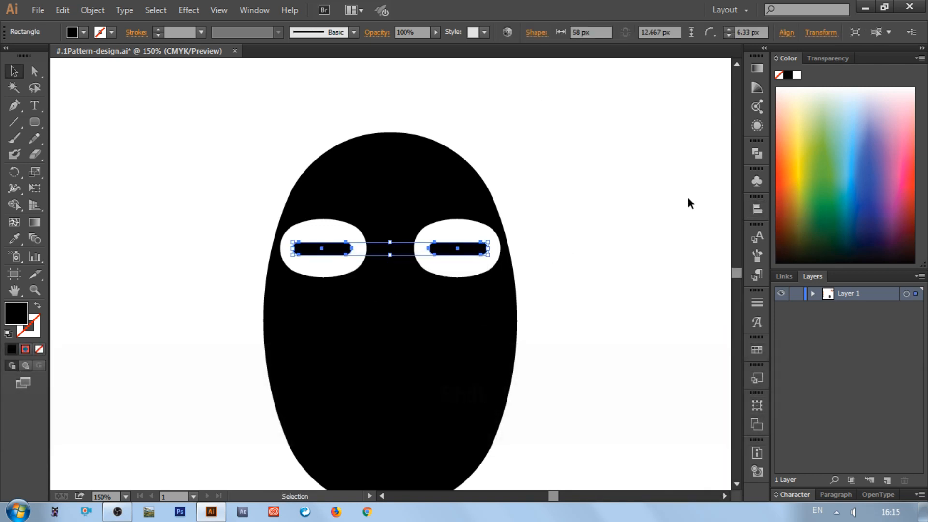
pyautogui.click(688, 197)
# Move the large black head oval slightly straight up, leaving the eyes in place.
pyautogui.hotkey('ctrl', '-')
pyautogui.hotkey('ctrl', '0')
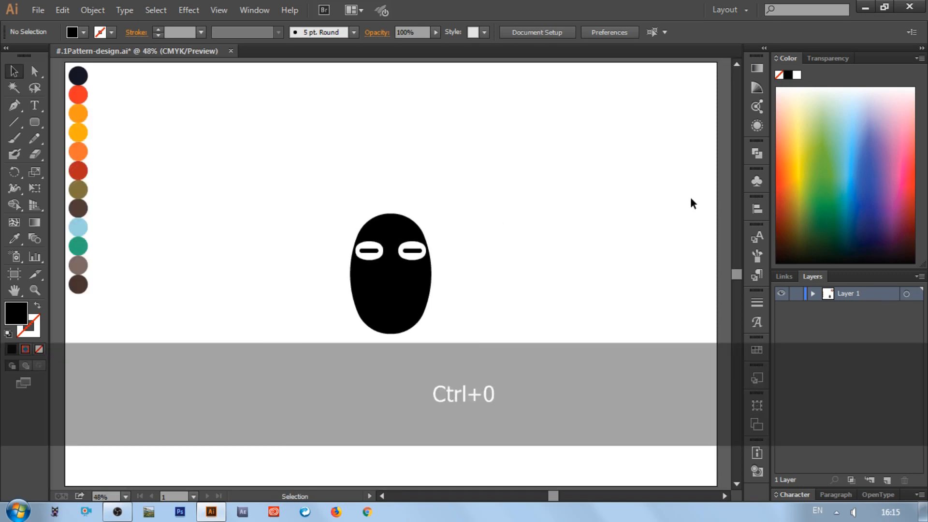
pyautogui.click(422, 252)
pyautogui.click(491, 255)
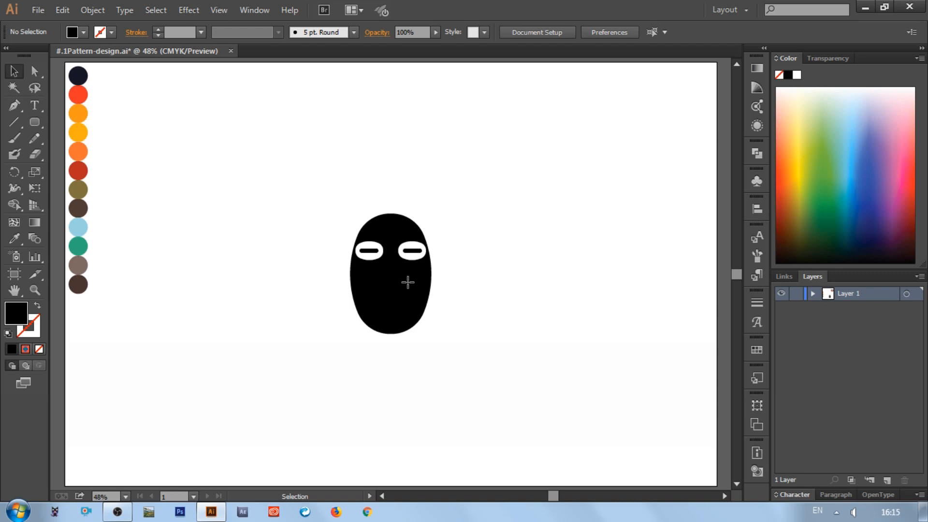
pyautogui.moveTo(415, 285); pyautogui.dragTo(416, 281)
pyautogui.click(492, 297)
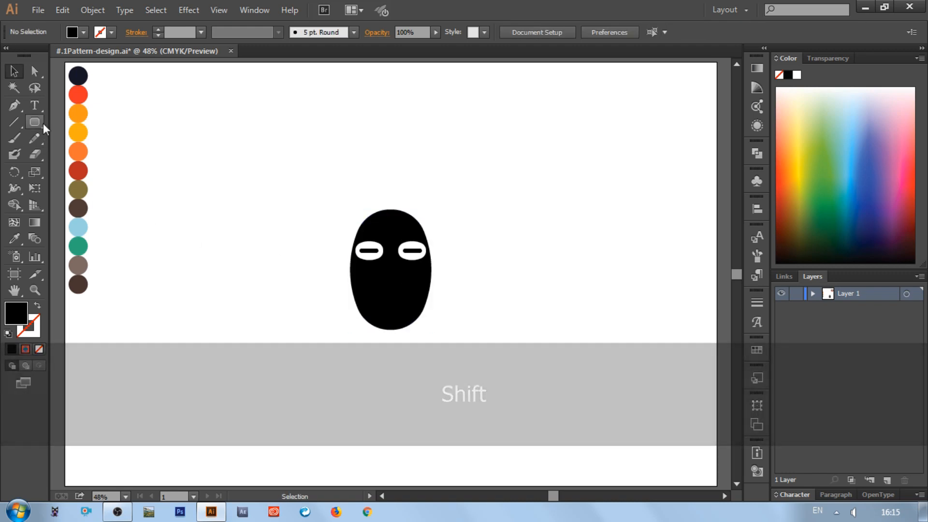
# Draw a tall narrow rounded rectangle left of the head and a shorter one beside it, about 33 × 56 px.
pyautogui.click(33, 124)
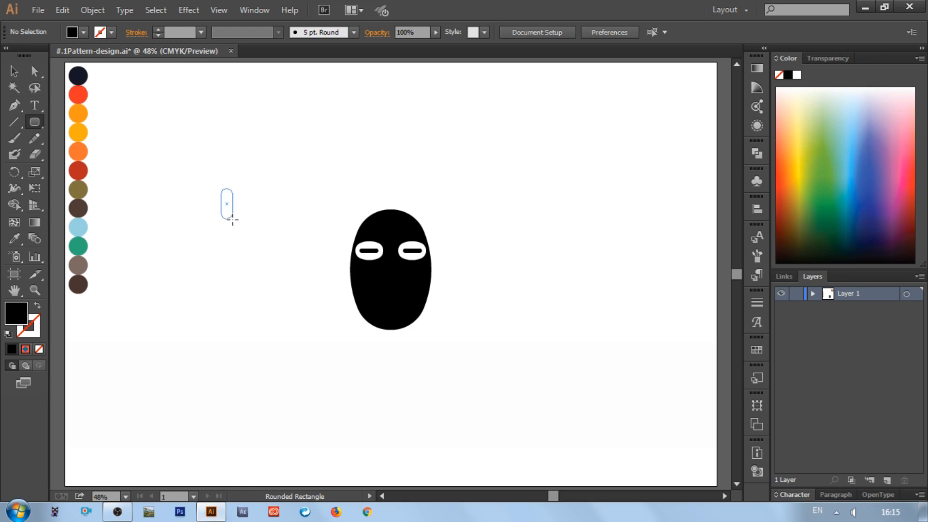
pyautogui.moveTo(231, 221); pyautogui.dragTo(270, 230)
pyautogui.press('shift')
# Align both upright rounded rectangles on their horizontal and vertical centers at the artboard's middle.
pyautogui.click(14, 71)
pyautogui.moveTo(205, 164); pyautogui.dragTo(300, 253)
pyautogui.click(758, 209)
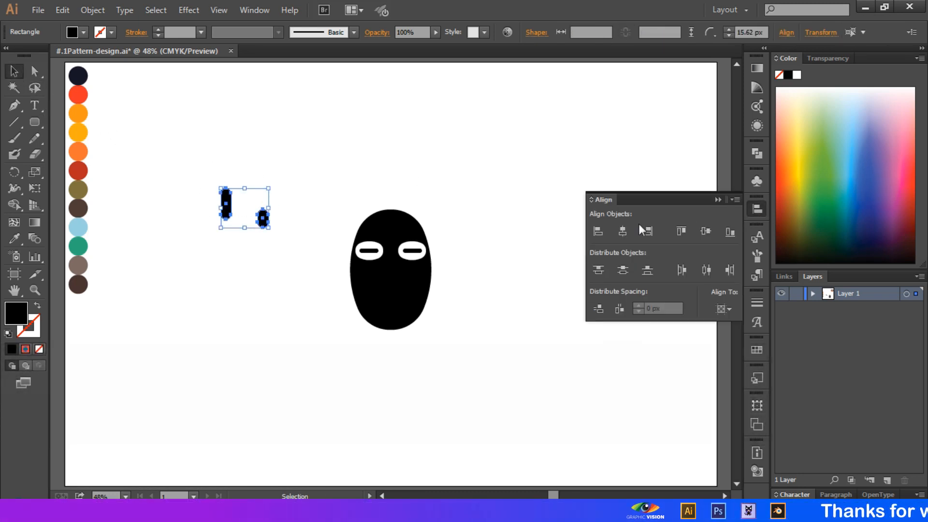
pyautogui.click(677, 231)
pyautogui.click(707, 231)
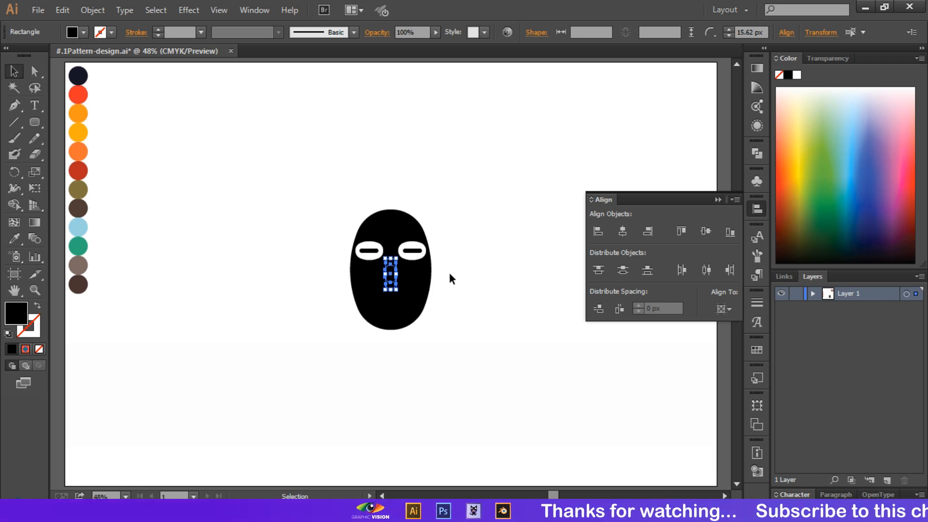
# Move the stacked rounded rectangles out left of the head and shift the shorter one right to protrude from the taller one.
pyautogui.moveTo(392, 276); pyautogui.dragTo(314, 278)
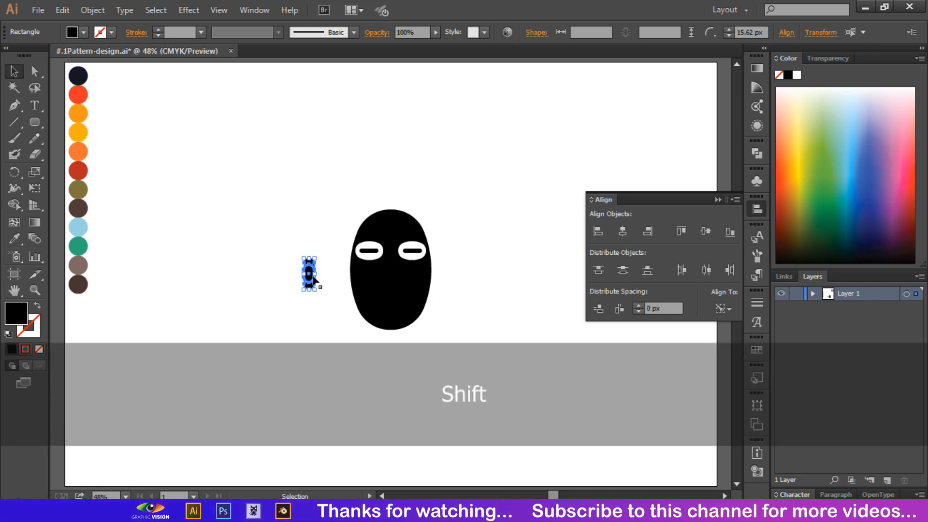
pyautogui.click(330, 265)
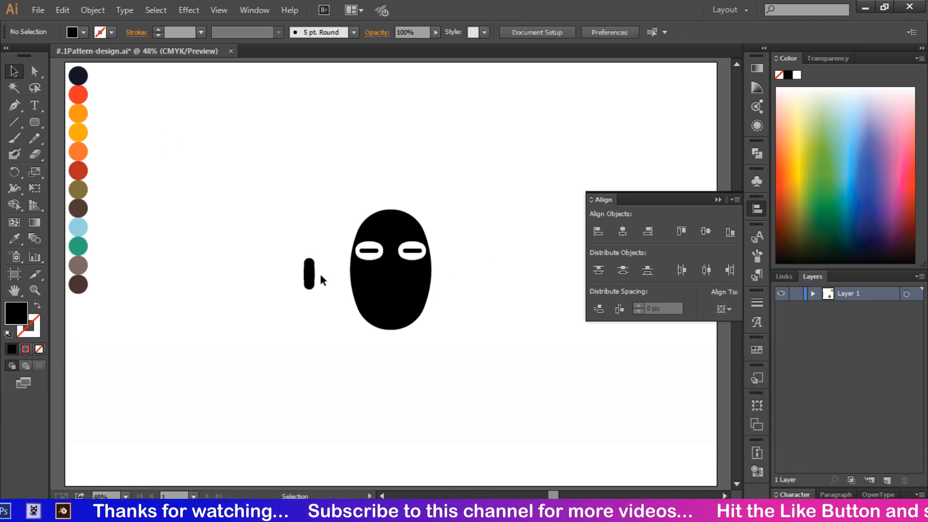
pyautogui.press('shift')
pyautogui.moveTo(317, 273); pyautogui.dragTo(318, 274)
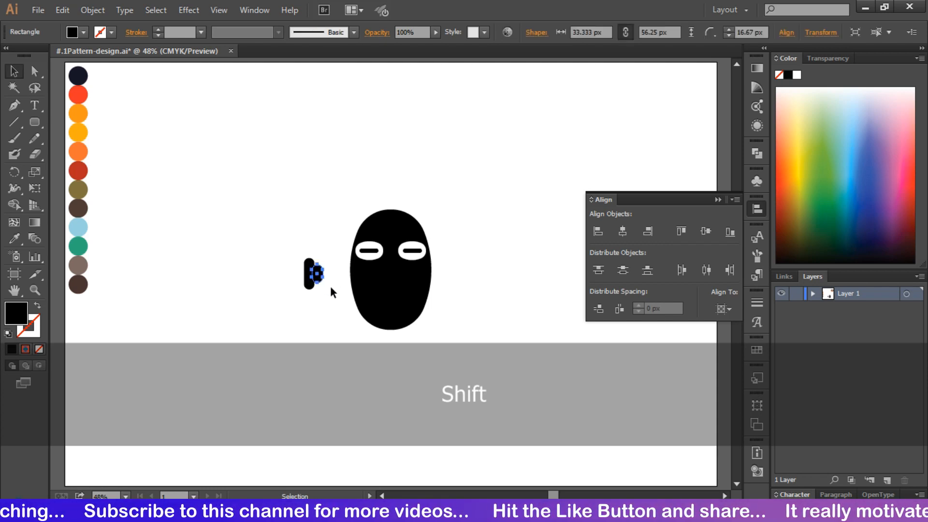
# Lower the shorter rounded rectangle slightly and place a copy of it protruding from the other side of the taller one.
pyautogui.click(330, 286)
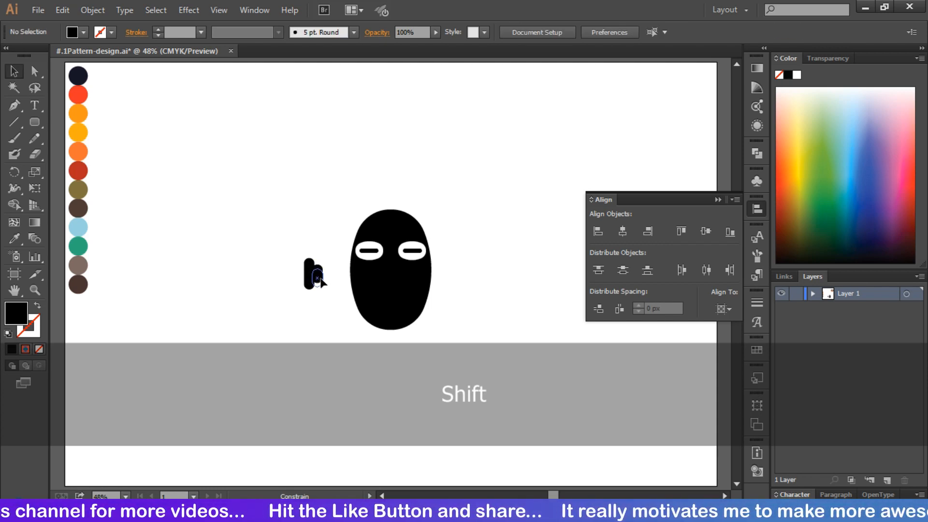
pyautogui.click(320, 280)
pyautogui.click(332, 287)
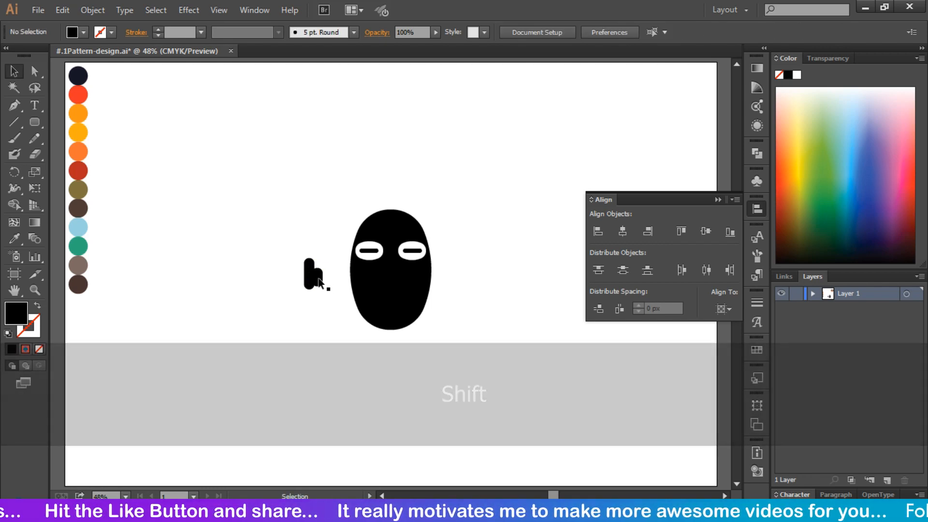
pyautogui.moveTo(319, 274); pyautogui.dragTo(306, 276)
pyautogui.press('alt')
pyautogui.click(333, 310)
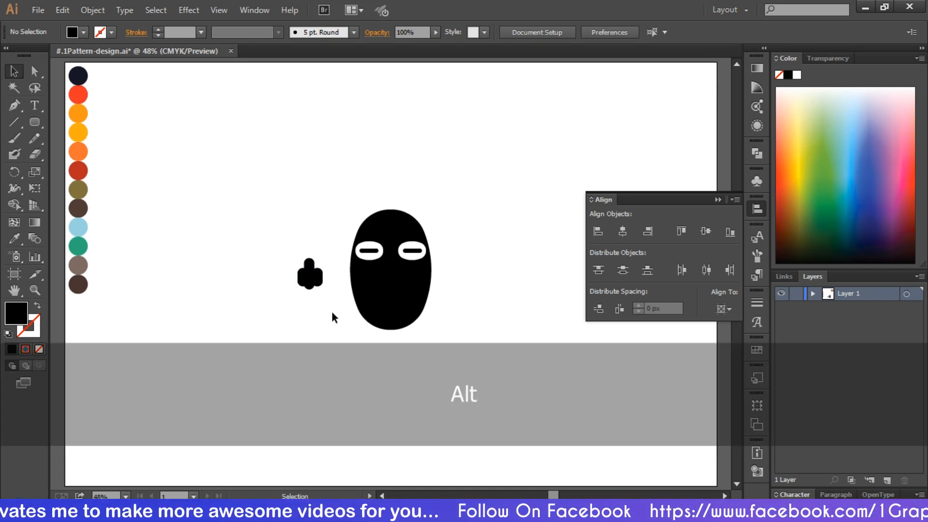
# Nudge the two shorter side shapes slightly left around the tall rounded rectangle.
pyautogui.click(306, 283)
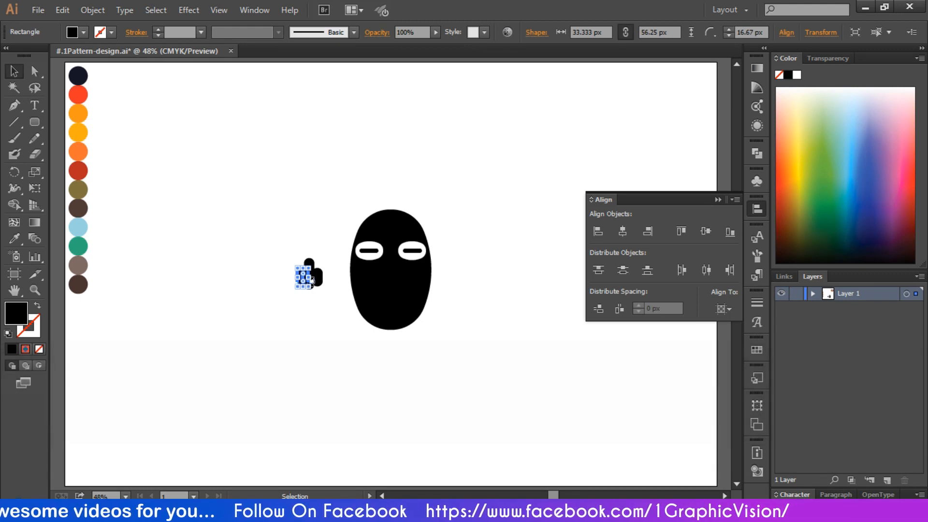
pyautogui.press('Left')
pyautogui.click(330, 318)
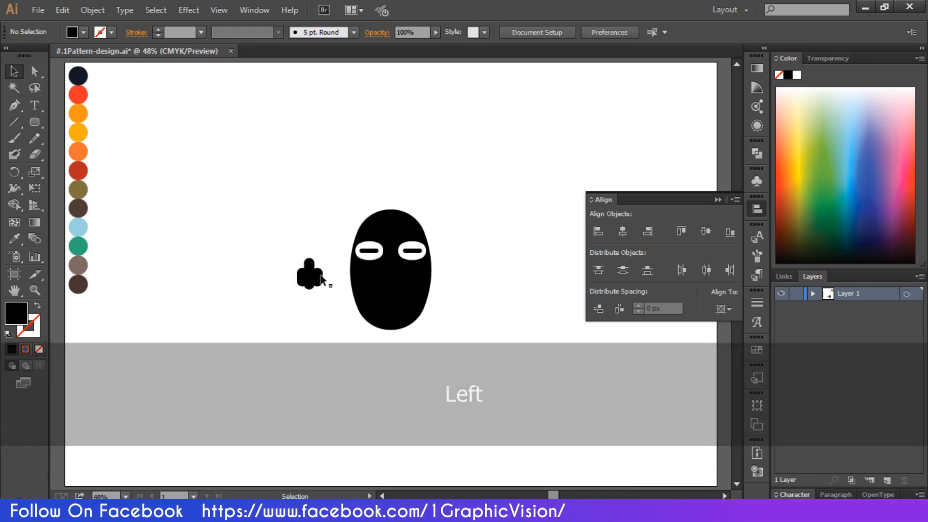
pyautogui.click(323, 283)
pyautogui.press('Left')
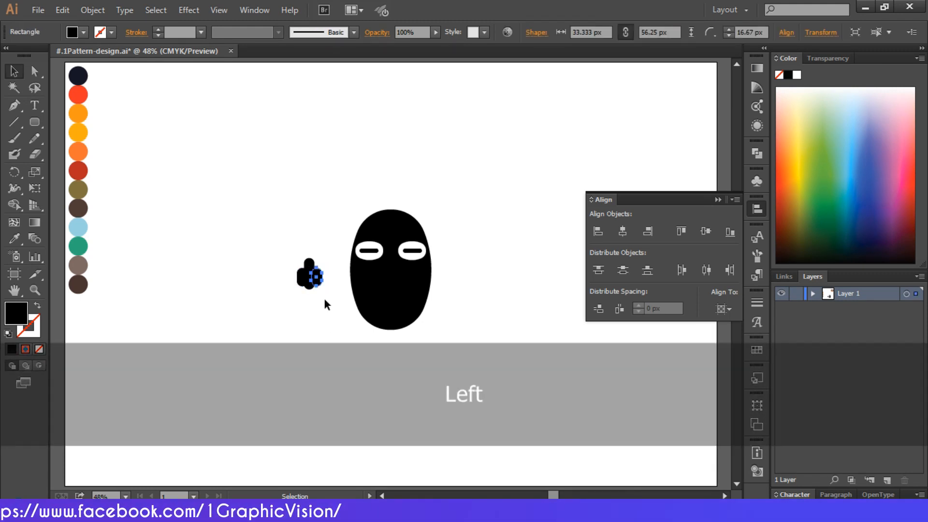
# Stretch the tall rounded rectangle upward so it extends well above the two side shapes.
pyautogui.moveTo(284, 237); pyautogui.dragTo(327, 292)
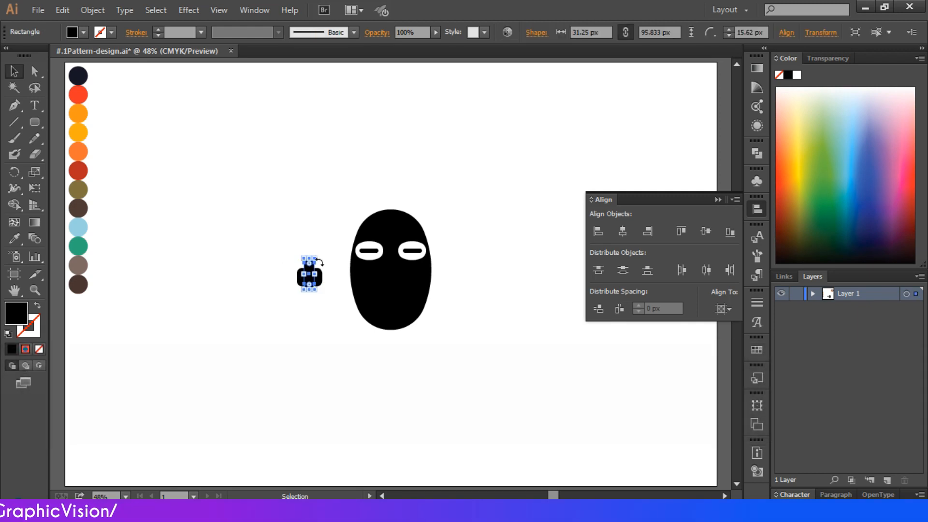
pyautogui.moveTo(308, 259); pyautogui.dragTo(322, 305)
pyautogui.click(325, 306)
pyautogui.click(326, 285)
# Group the two shorter side shapes, then center the whole nose horizontally on the artboard, over the head.
pyautogui.click(318, 280)
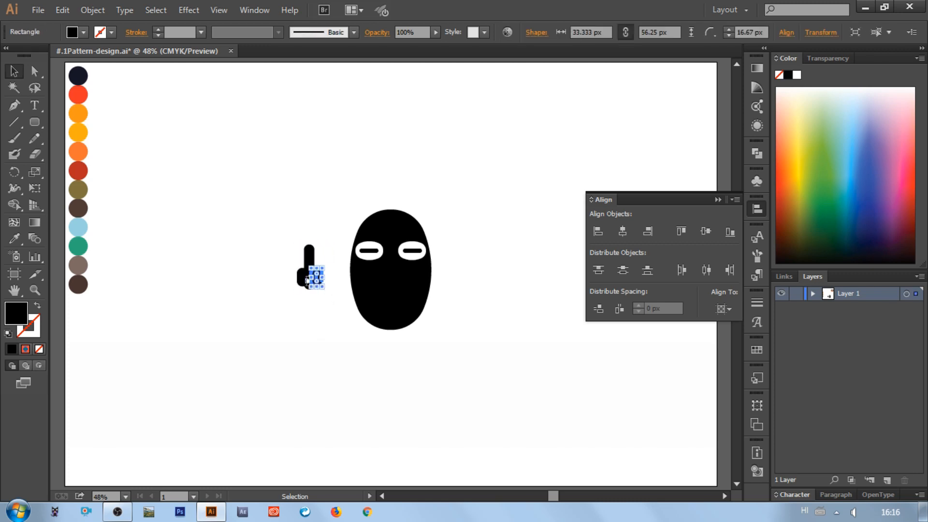
pyautogui.keyDown('shift'); pyautogui.click(301, 280); pyautogui.keyUp('shift')
pyautogui.rightClick(301, 279)
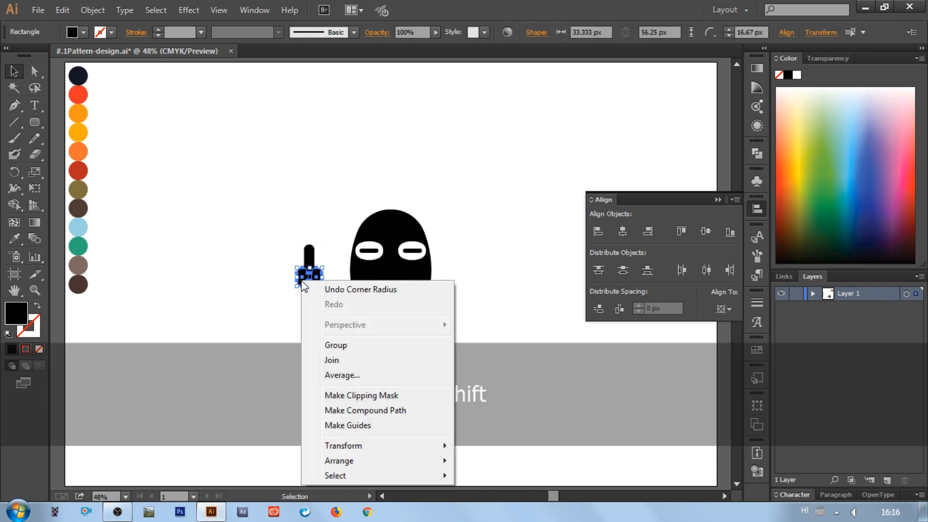
pyautogui.click(329, 346)
pyautogui.click(328, 294)
pyautogui.moveTo(285, 225); pyautogui.dragTo(326, 306)
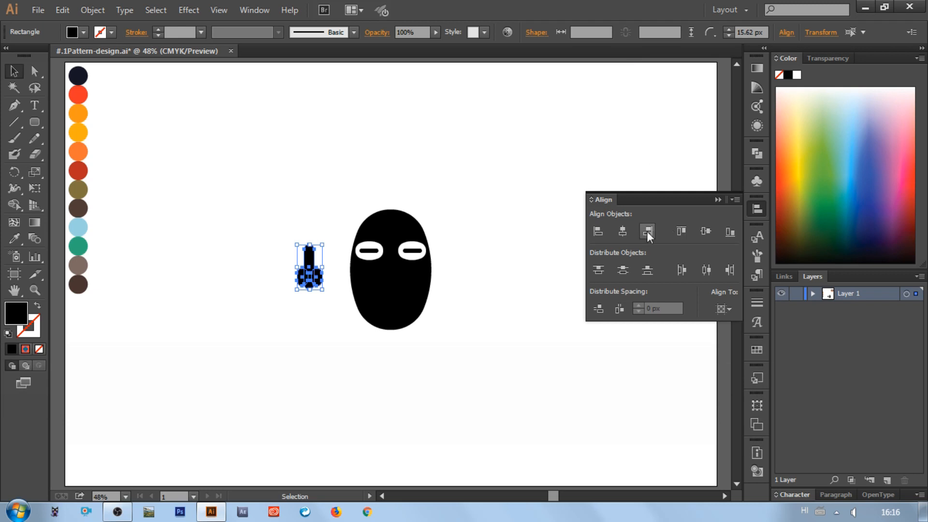
pyautogui.click(625, 231)
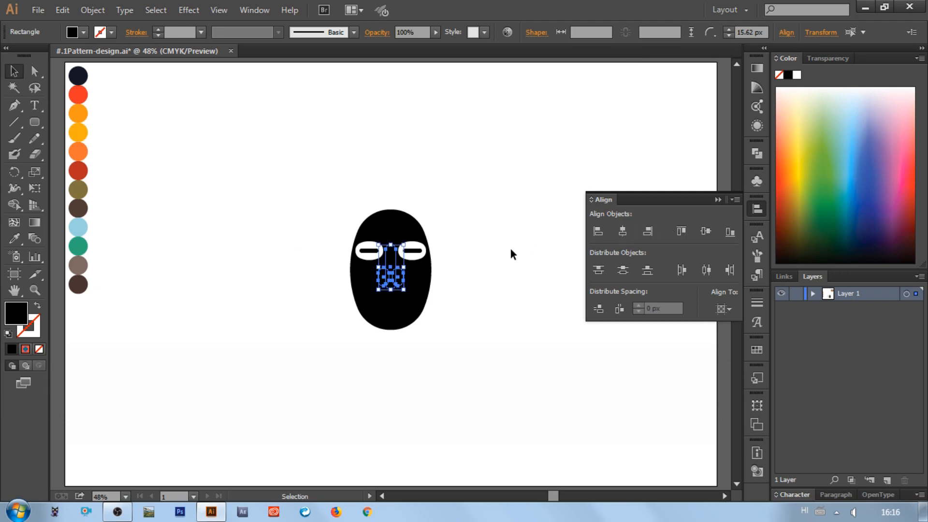
# Fill the nose shapes with white sampled from the artboard.
pyautogui.click(22, 240)
pyautogui.click(224, 216)
pyautogui.click(15, 73)
pyautogui.click(223, 213)
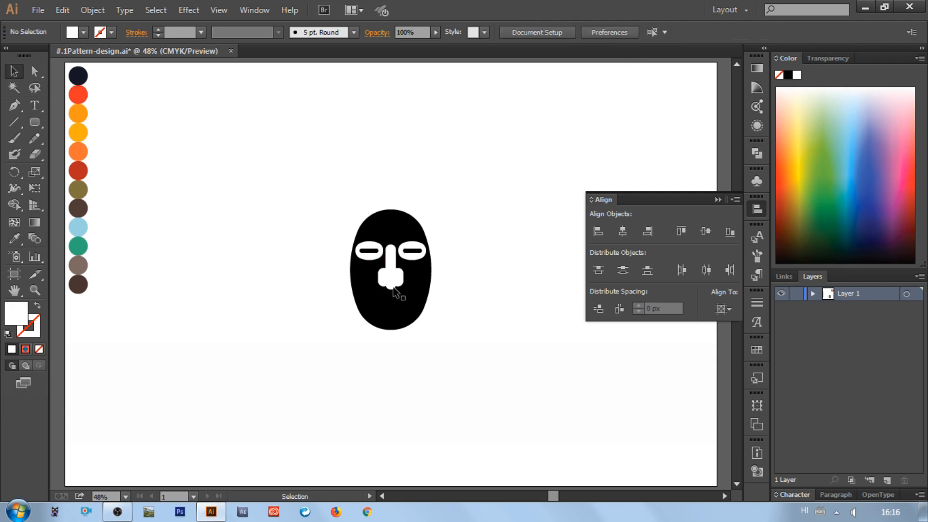
pyautogui.moveTo(392, 274); pyautogui.dragTo(394, 281)
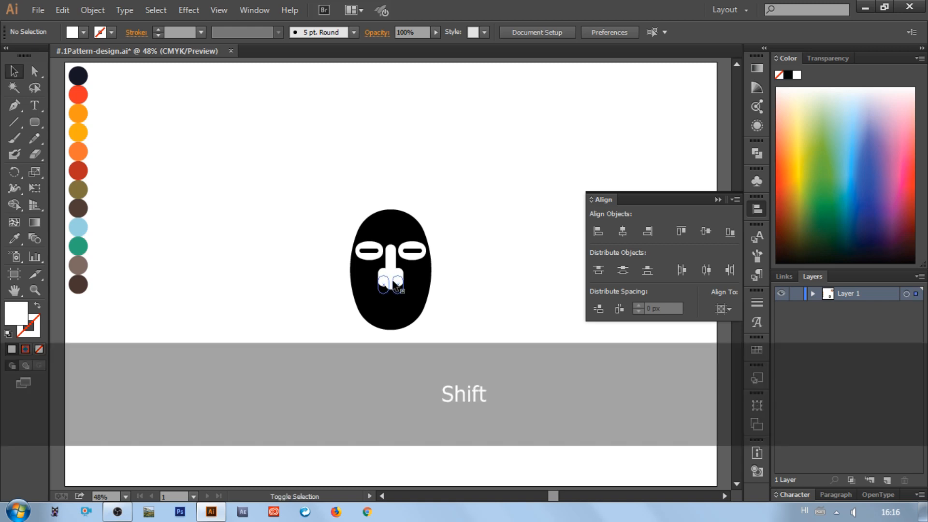
pyautogui.click(476, 312)
pyautogui.hotkey('ctrl', 'z')
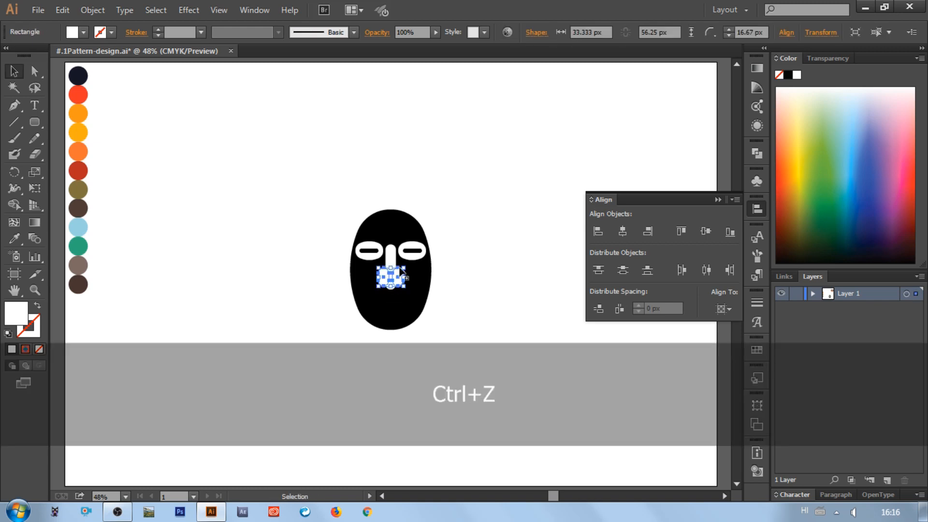
# Move the complete white nose straight down a little and scale it slightly smaller.
pyautogui.keyDown('shift'); pyautogui.click(390, 258); pyautogui.keyUp('shift')
pyautogui.moveTo(390, 262); pyautogui.dragTo(391, 269)
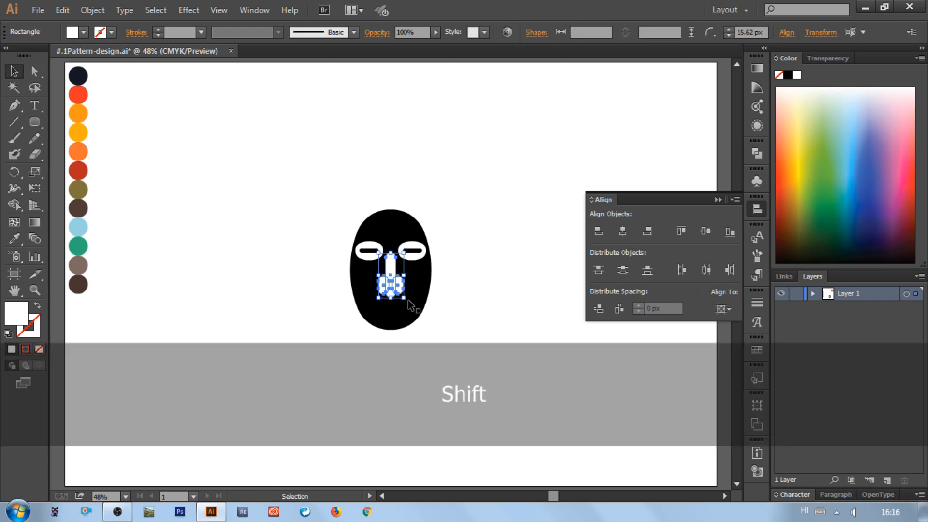
pyautogui.click(468, 314)
# Stretch the nose's vertical bar upward between the eyes to a height of about 164 px.
pyautogui.hotkey('ctrl', '=')
pyautogui.hotkey('ctrl', '=')
pyautogui.hotkey('ctrl', '=')
pyautogui.hotkey('ctrl', '=')
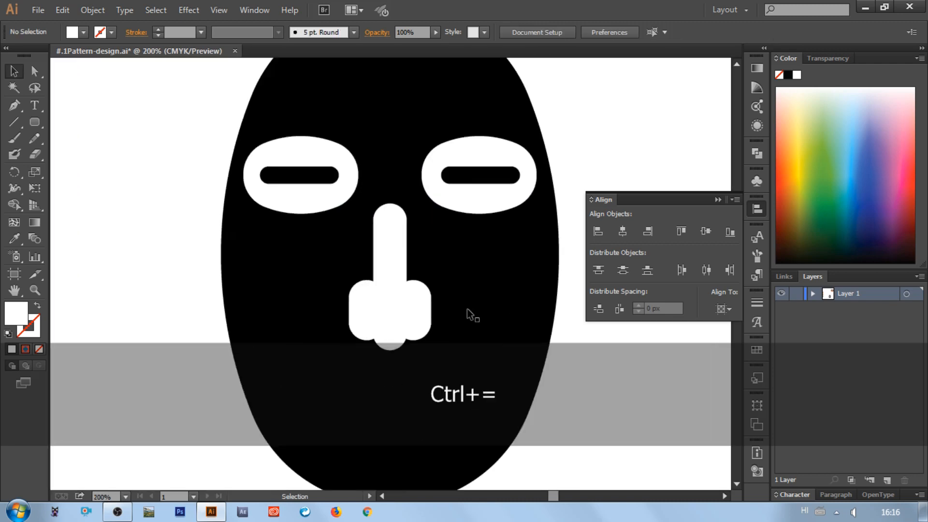
pyautogui.click(390, 256)
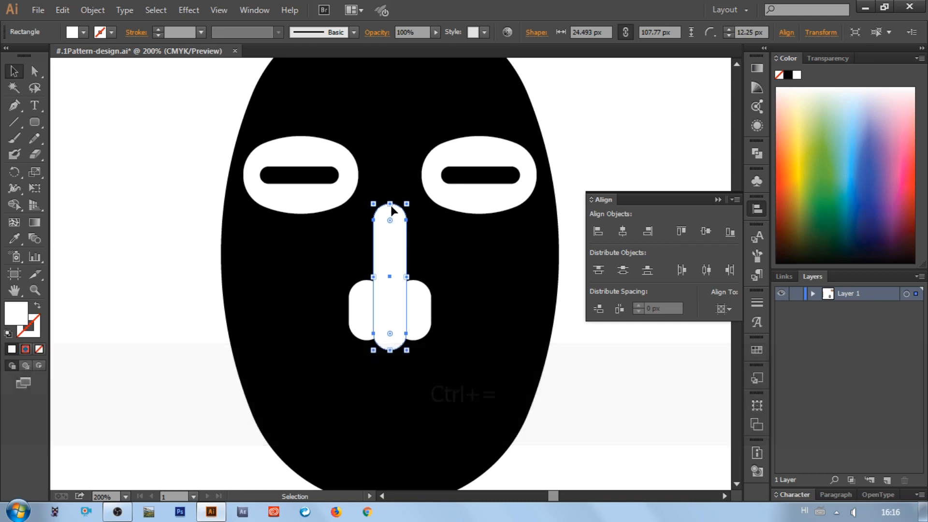
pyautogui.moveTo(392, 205); pyautogui.dragTo(391, 129)
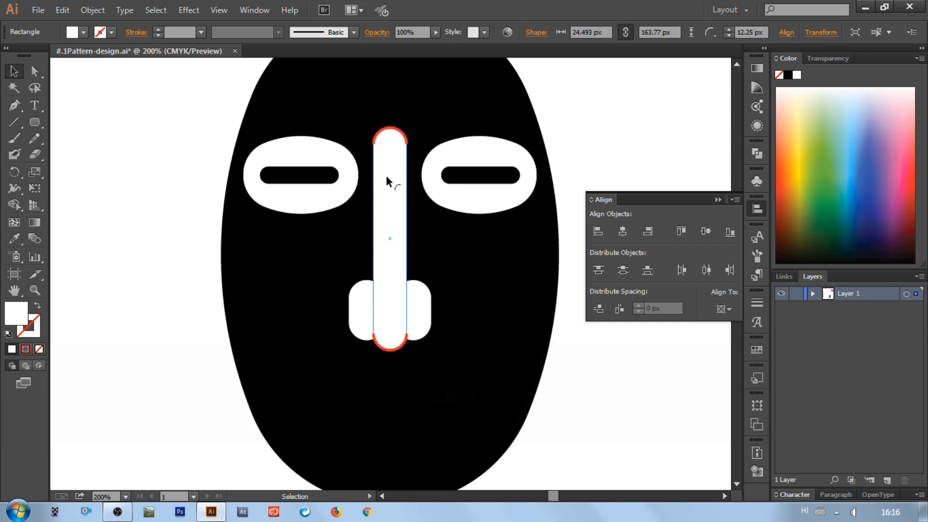
pyautogui.click(588, 387)
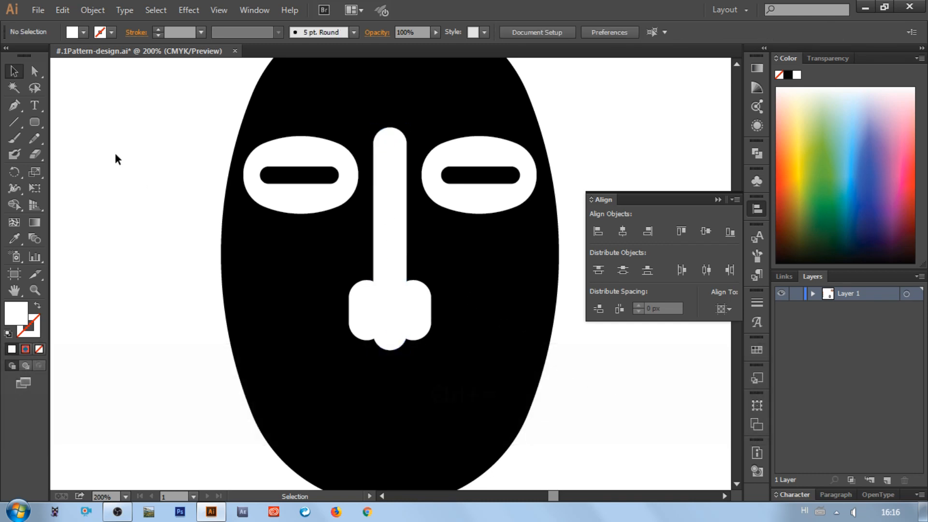
# Draw a 47 px circle left of the head and fill it with black sampled from the head.
pyautogui.hotkey('ctrl', '-')
pyautogui.click(35, 122)
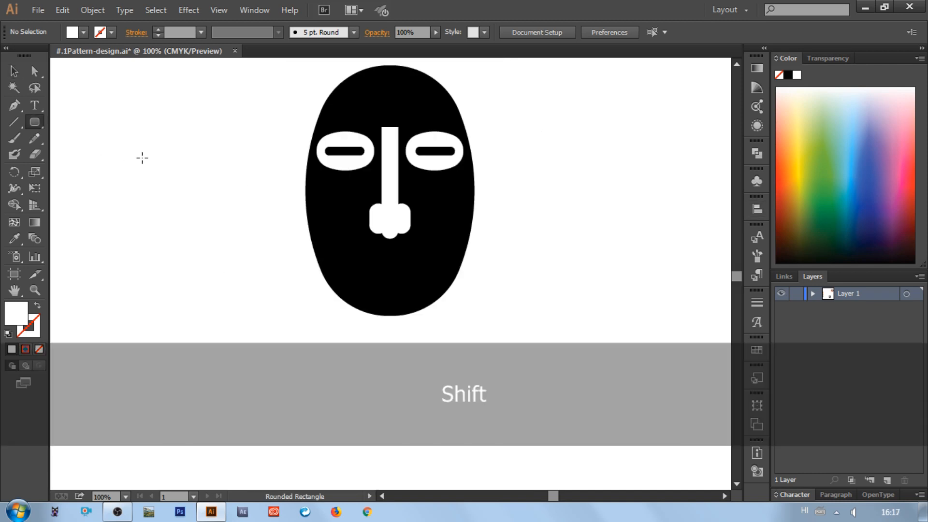
pyautogui.moveTo(163, 183); pyautogui.dragTo(124, 188)
pyautogui.hotkey('ctrl', 'z')
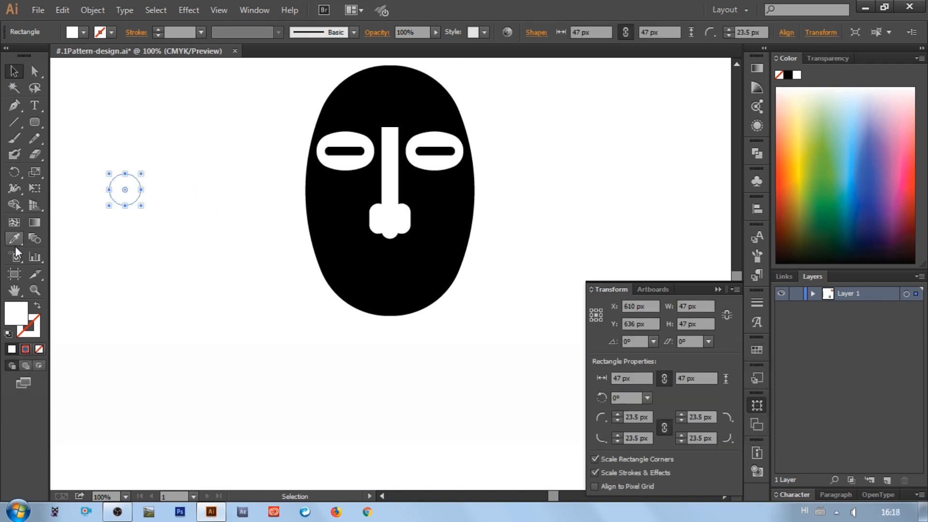
pyautogui.click(15, 243)
pyautogui.click(333, 257)
pyautogui.press('v')
pyautogui.hotkey('ctrl', 'shift', 'a')
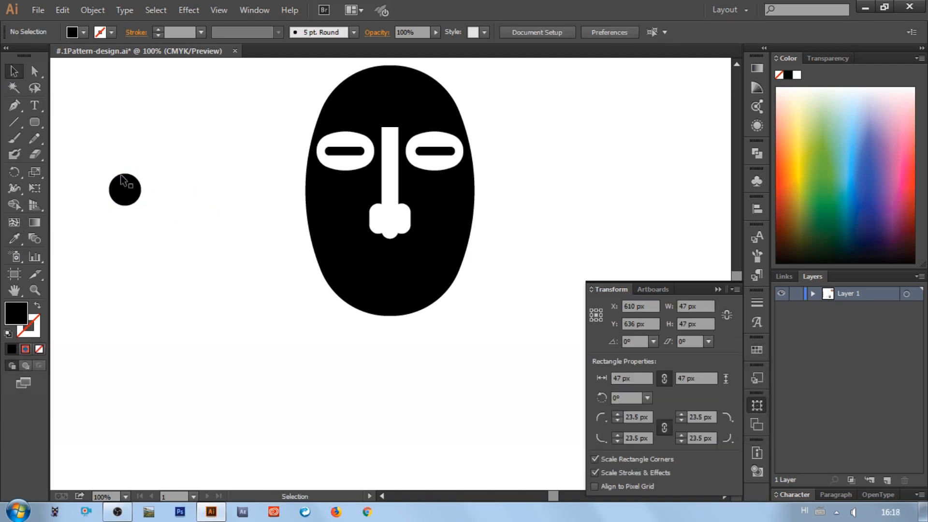
# Duplicate the black circle beside itself and draw an ellipse of about 92 × 66 px overlapping the pair's lower half.
pyautogui.moveTo(132, 187); pyautogui.dragTo(161, 189)
pyautogui.click(125, 225)
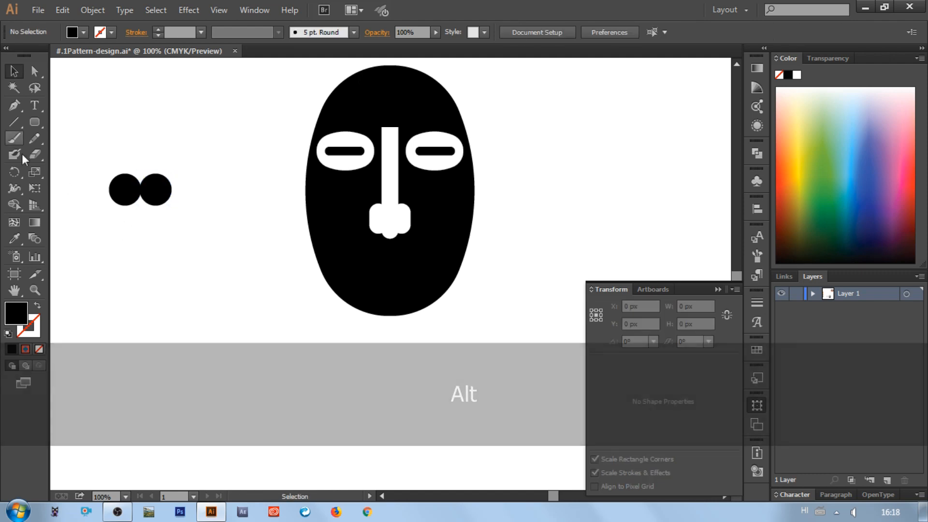
pyautogui.click(35, 127)
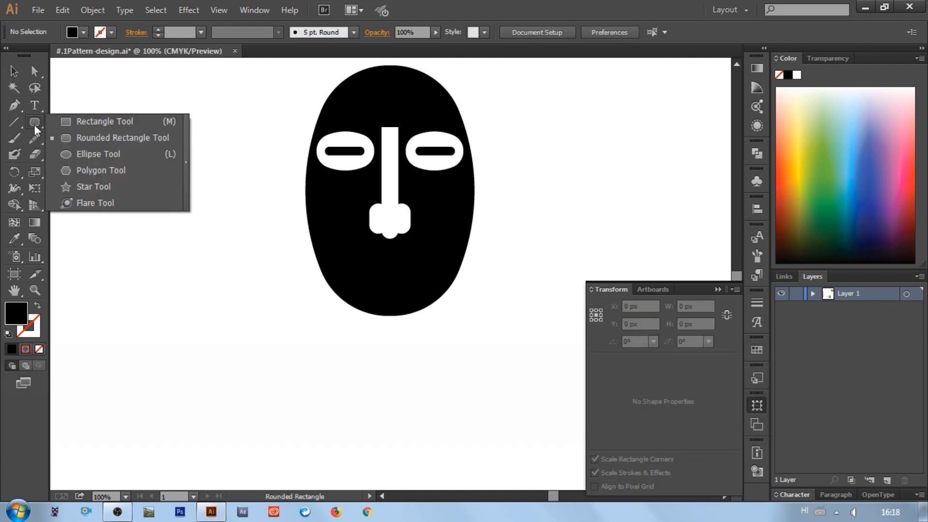
pyautogui.click(75, 154)
pyautogui.moveTo(109, 185); pyautogui.dragTo(172, 231)
# Group the two black circles above the ellipse.
pyautogui.click(14, 71)
pyautogui.moveTo(108, 140); pyautogui.dragTo(172, 183)
pyautogui.rightClick(166, 207)
pyautogui.click(192, 242)
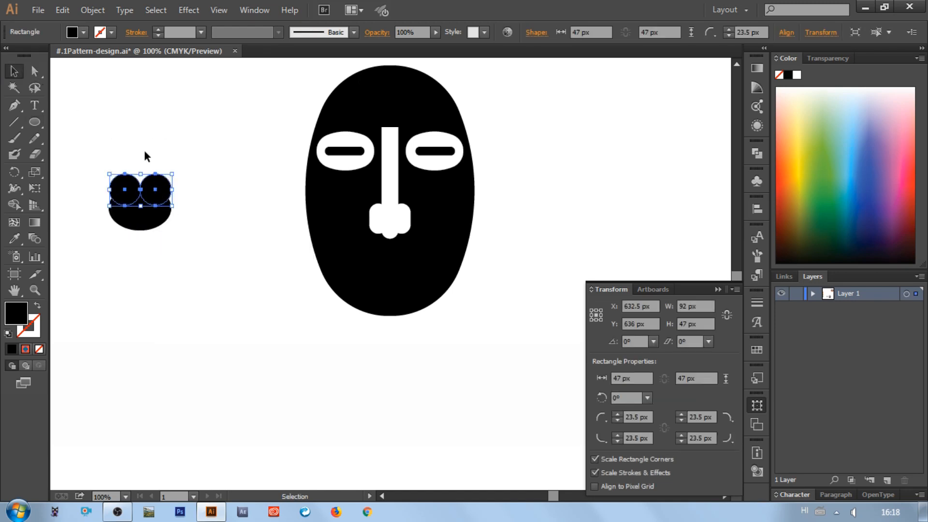
# Center the circles and ellipse horizontally on the artboard and move them straight down to the head's chin.
pyautogui.moveTo(145, 151); pyautogui.dragTo(143, 257)
pyautogui.click(580, 32)
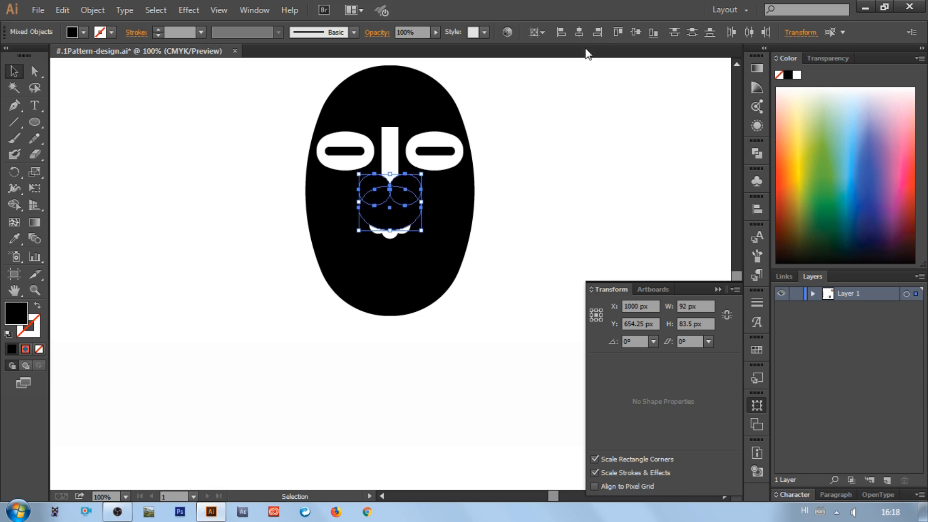
pyautogui.moveTo(413, 186); pyautogui.dragTo(424, 310)
pyautogui.scroll(-3, 476, 248)
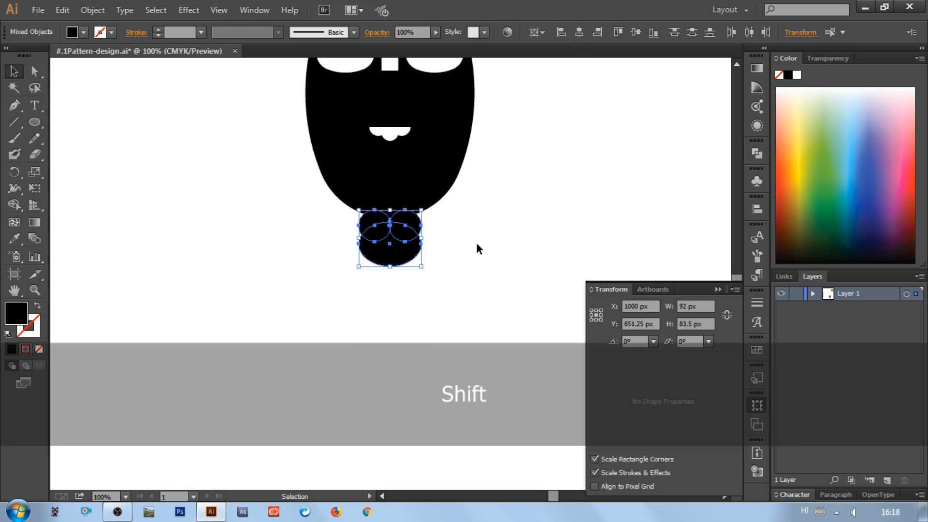
pyautogui.click(477, 249)
pyautogui.moveTo(420, 224); pyautogui.dragTo(423, 232)
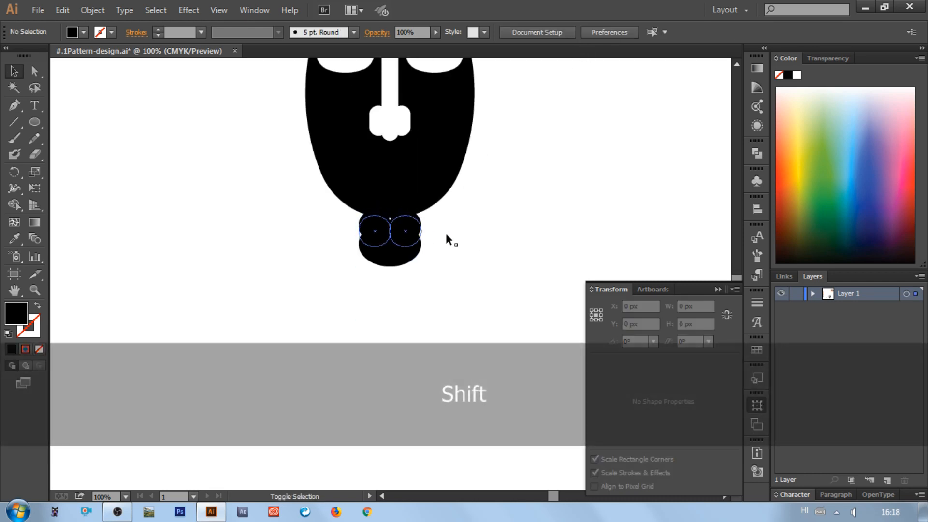
pyautogui.hotkey('ctrl', 'z')
pyautogui.click(478, 231)
# Move the ellipse down clear of the chin and position the circle pair over its upper part, protruding above it.
pyautogui.hotkey('ctrl', '=')
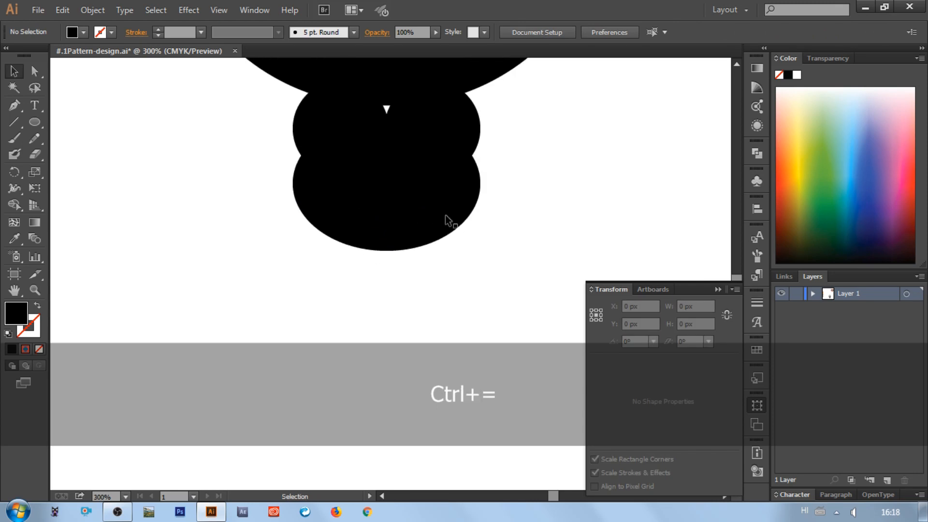
pyautogui.click(460, 207)
pyautogui.moveTo(468, 199); pyautogui.dragTo(462, 266)
pyautogui.scroll(1, 508, 184)
pyautogui.keyDown('shift'); pyautogui.click(470, 159); pyautogui.keyUp('shift')
pyautogui.scroll(-1, 515, 225)
pyautogui.click(511, 211)
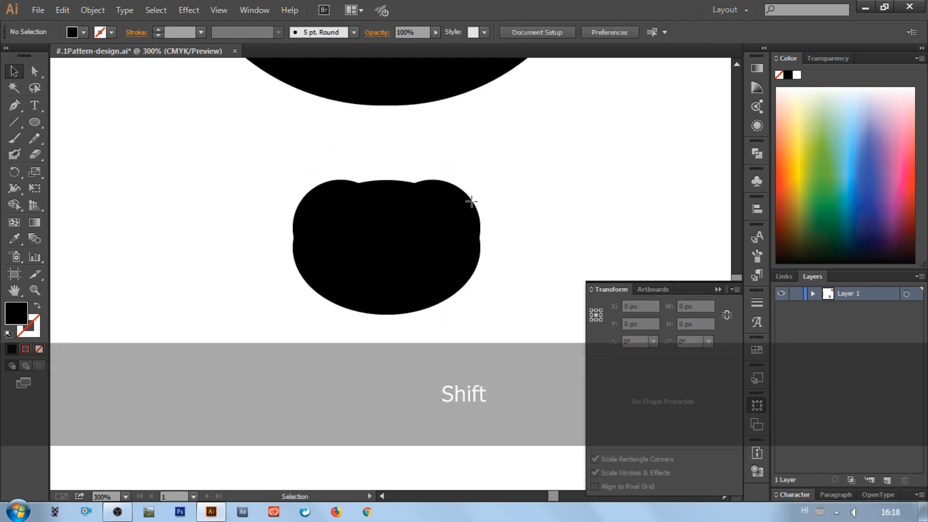
pyautogui.moveTo(471, 201); pyautogui.dragTo(474, 177)
pyautogui.click(544, 182)
# Ungroup the pair of black circles above the ellipse.
pyautogui.click(463, 192)
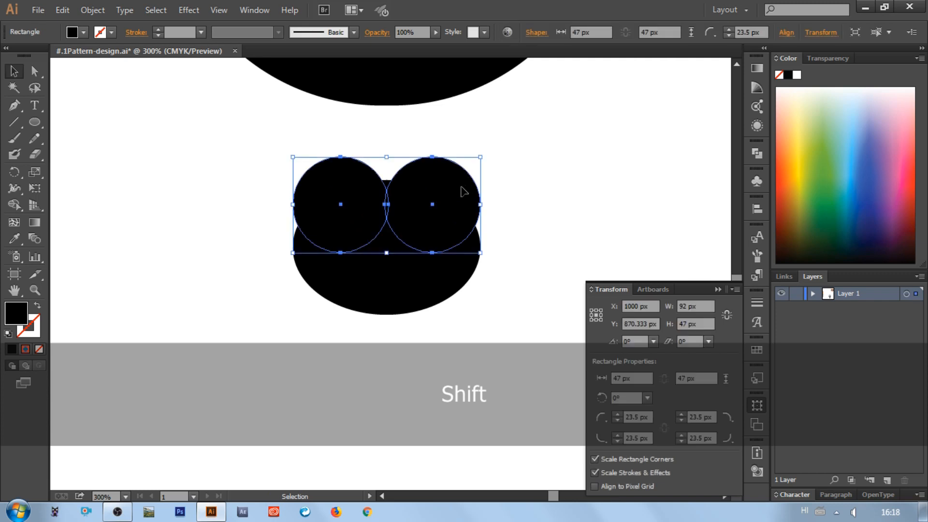
pyautogui.rightClick(464, 191)
pyautogui.click(483, 263)
pyautogui.click(430, 182)
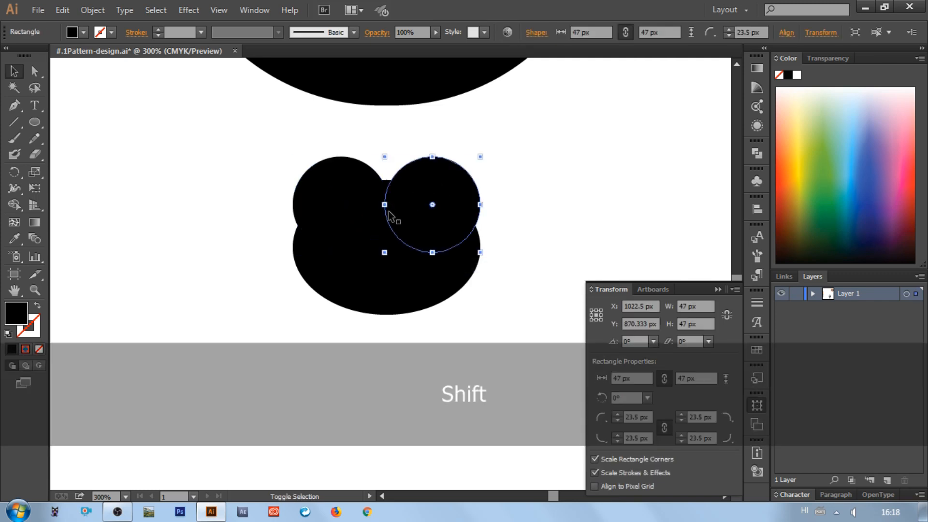
pyautogui.moveTo(385, 205); pyautogui.dragTo(370, 205)
pyautogui.hotkey('ctrl', 'z')
# Delete the left circle and enlarge the right one proportionally up and to the left, to about 59 px.
pyautogui.click(341, 193)
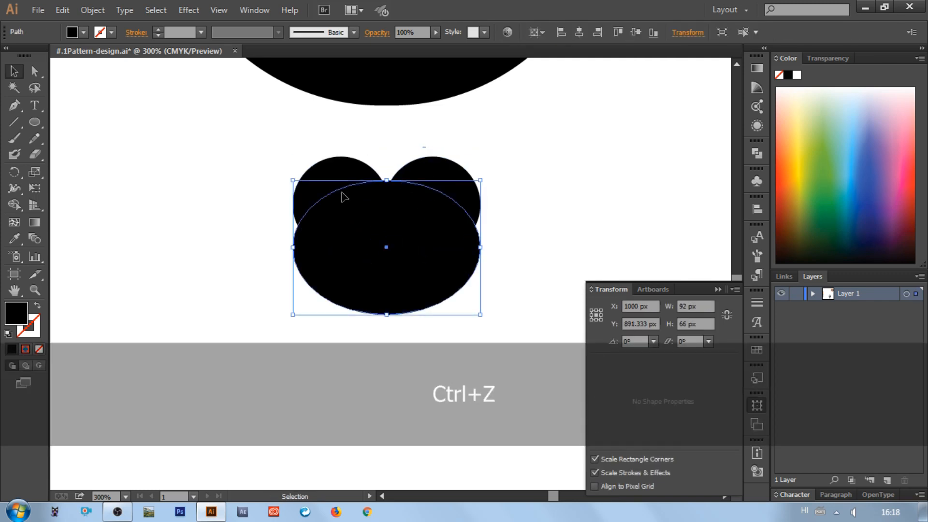
pyautogui.click(341, 175)
pyautogui.press('Delete')
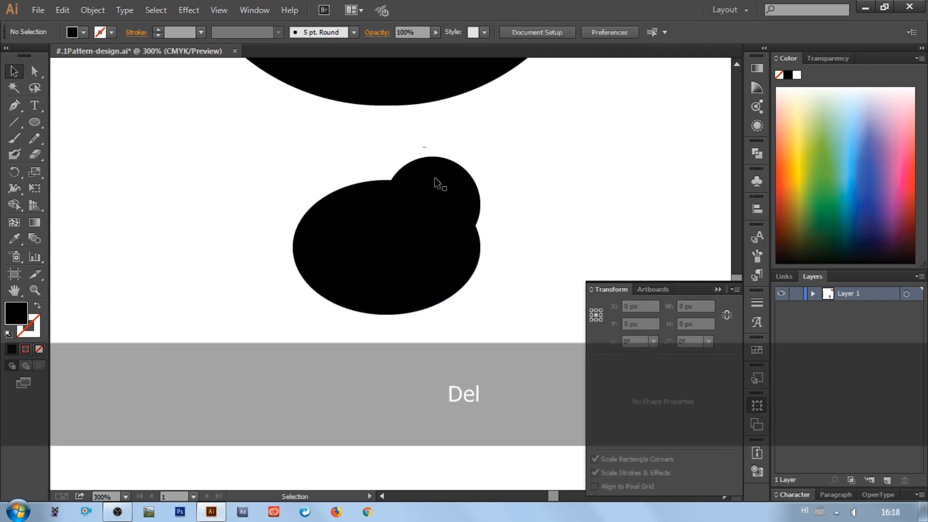
pyautogui.click(426, 178)
pyautogui.moveTo(384, 158); pyautogui.dragTo(358, 132)
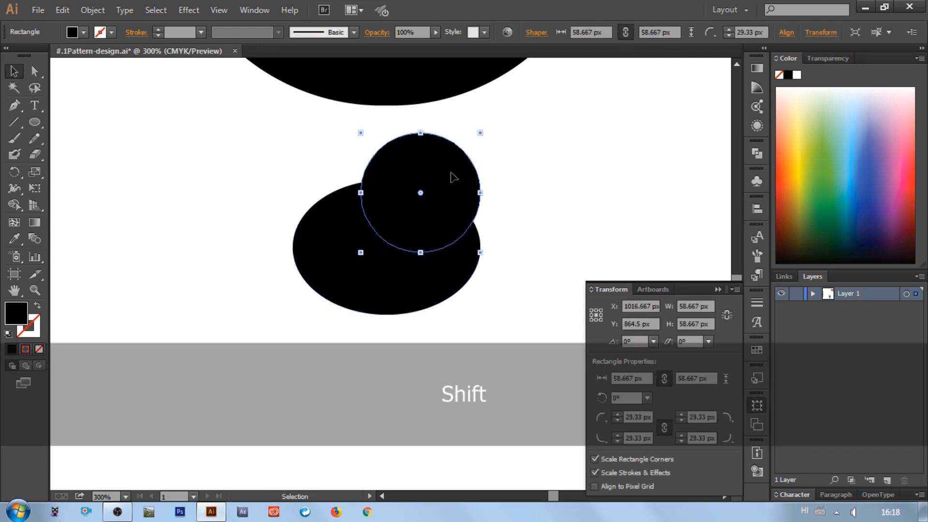
# Duplicate the circle straight to the left so the two overlap above the ellipse, and group the pair.
pyautogui.moveTo(451, 172); pyautogui.dragTo(370, 177)
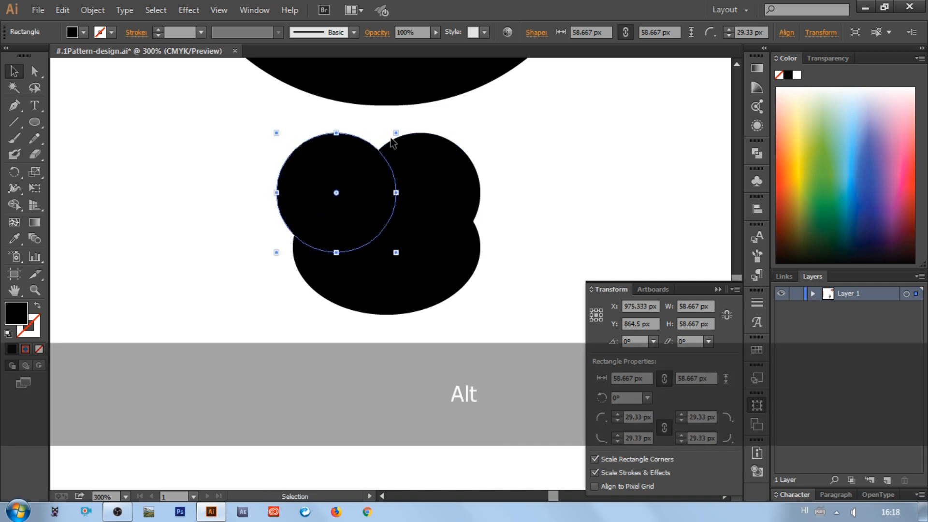
pyautogui.keyDown('shift'); pyautogui.click(435, 155); pyautogui.keyUp('shift')
pyautogui.rightClick(405, 164)
pyautogui.click(451, 227)
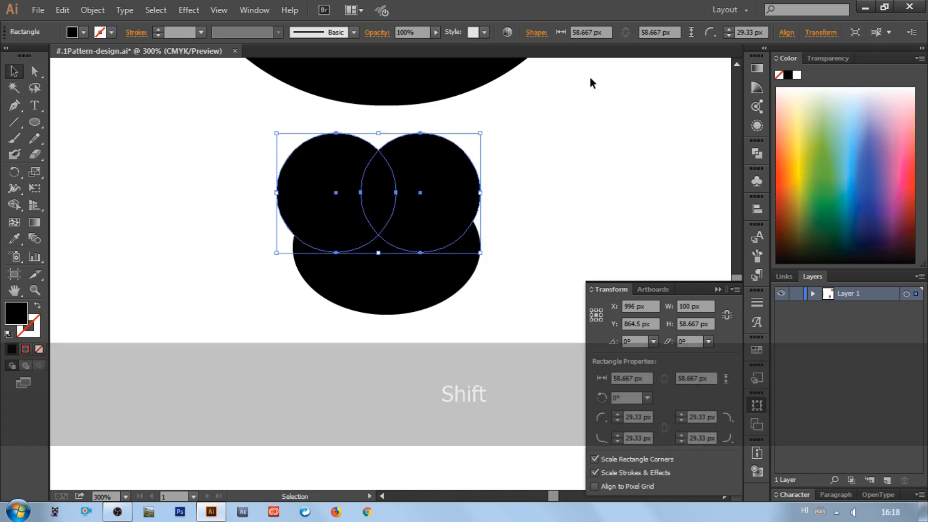
# Center the grouped pair of circles horizontally on the artboard.
pyautogui.click(757, 208)
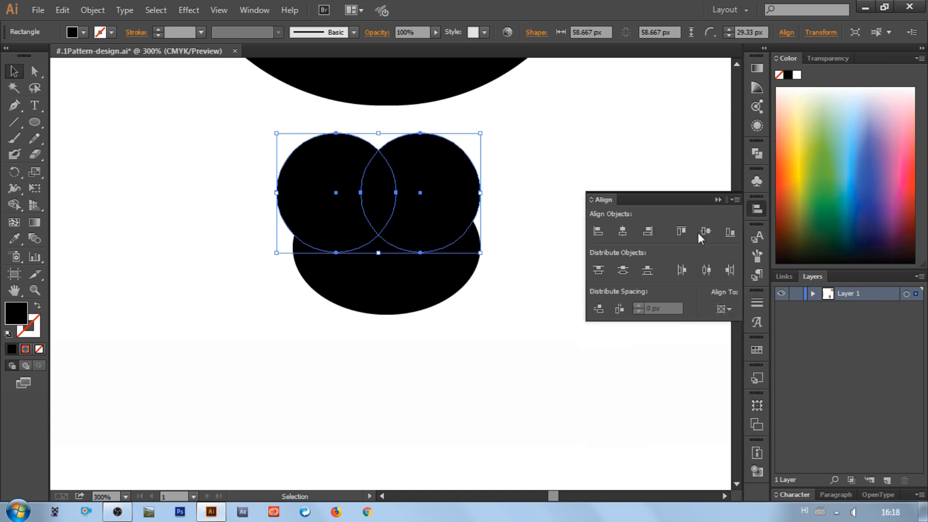
pyautogui.click(623, 233)
pyautogui.click(582, 241)
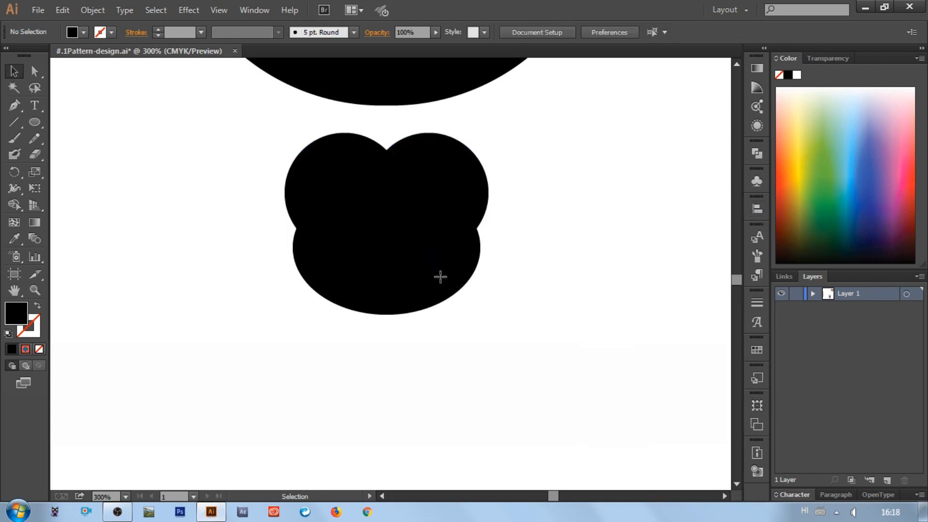
# Move the ellipse up over the circle pair and reshape it wider and flatter to roughly match the pair's width.
pyautogui.moveTo(441, 277)
pyautogui.mouseDown()
pyautogui.moveTo(446, 248)
pyautogui.moveTo(444, 261)
pyautogui.mouseUp()
pyautogui.moveTo(482, 233); pyautogui.dragTo(497, 232)
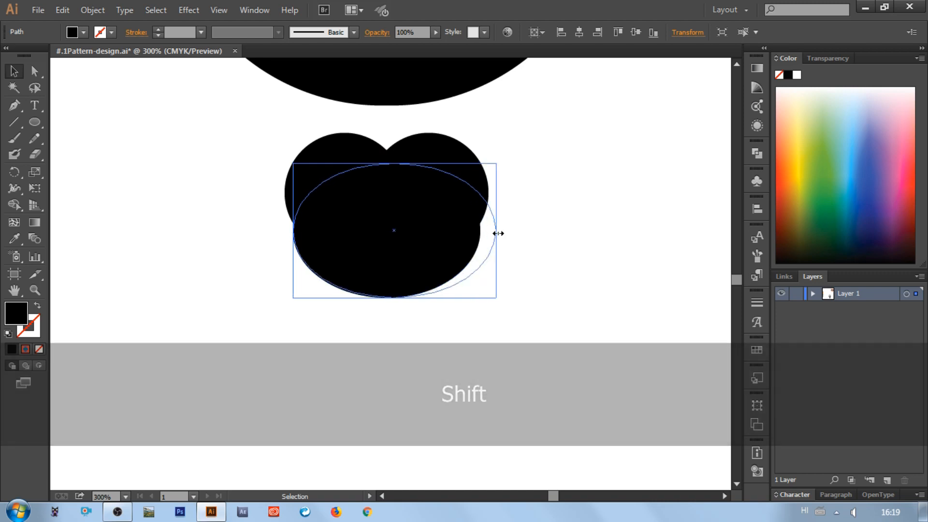
pyautogui.moveTo(292, 230); pyautogui.dragTo(283, 233)
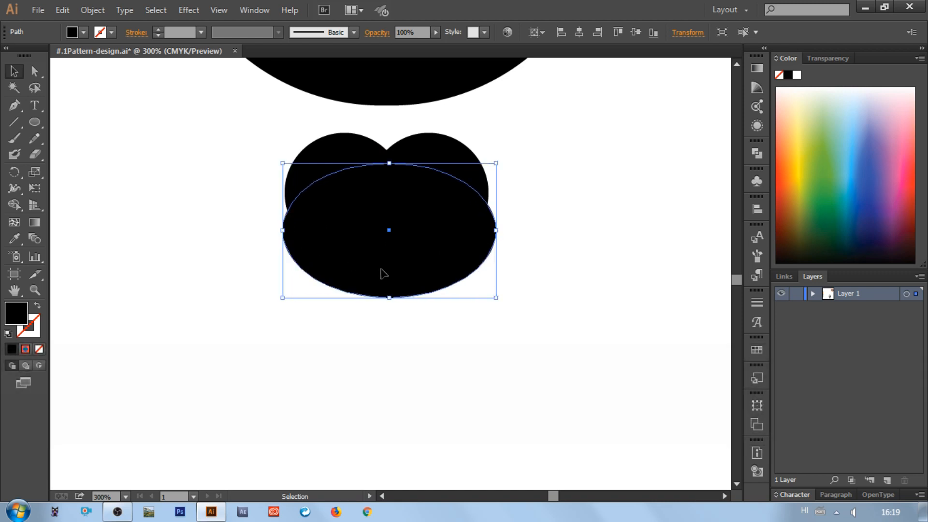
pyautogui.moveTo(387, 167); pyautogui.dragTo(390, 185)
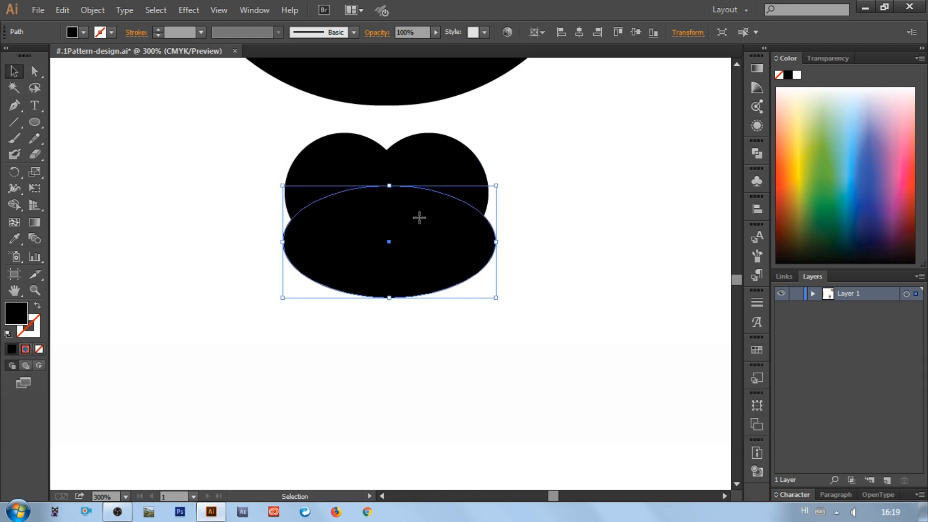
pyautogui.moveTo(419, 216); pyautogui.dragTo(420, 195)
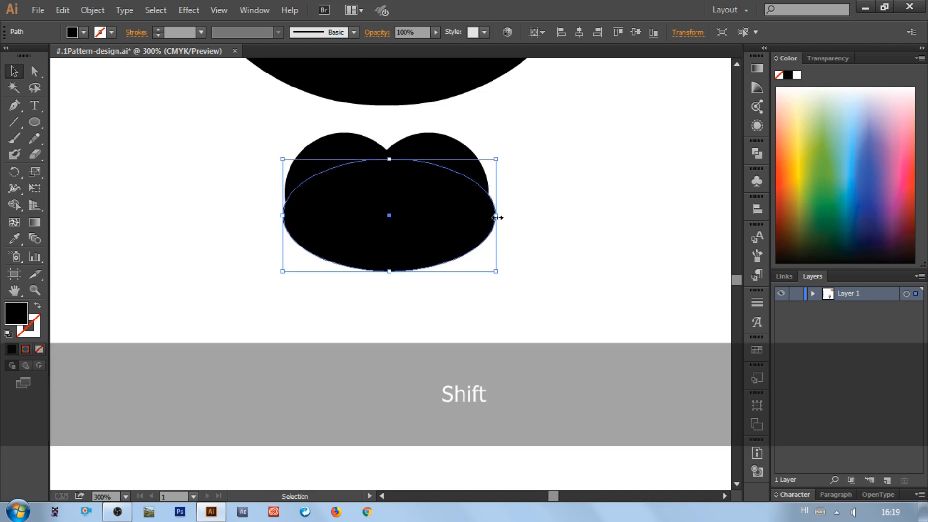
pyautogui.moveTo(498, 217); pyautogui.dragTo(490, 215)
pyautogui.click(488, 232)
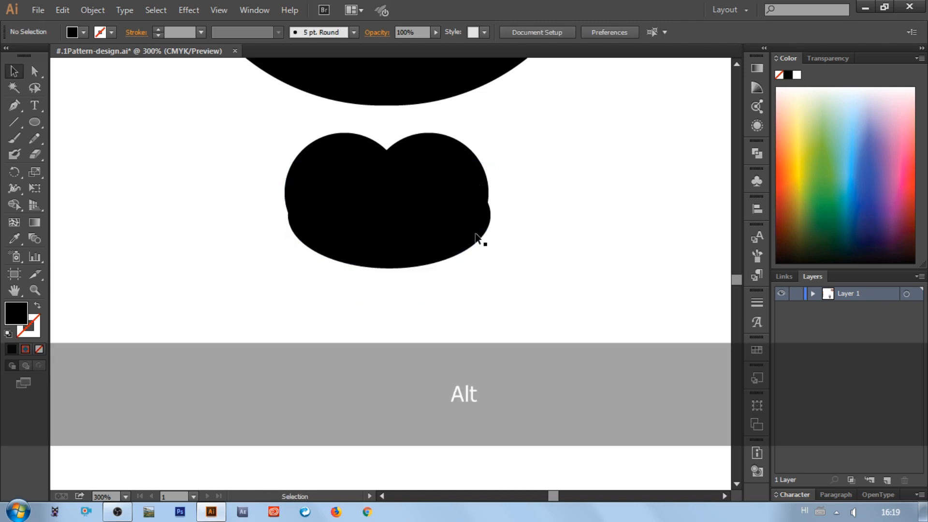
# Center the ellipse and the circle pair horizontally with each other as a lip shape.
pyautogui.click(434, 236)
pyautogui.keyDown('shift'); pyautogui.moveTo(524, 156); pyautogui.dragTo(484, 184); pyautogui.keyUp('shift')
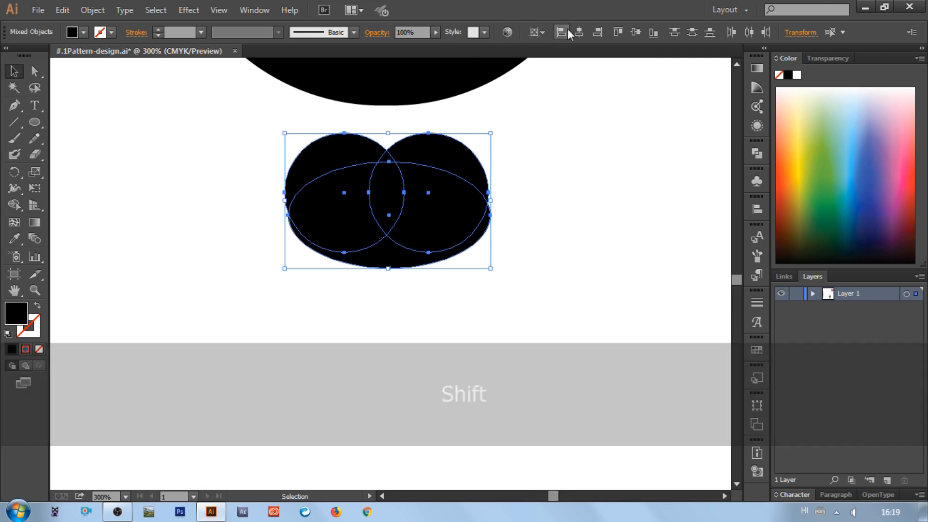
pyautogui.click(526, 231)
# Draw a shallow smile-like curve with the Pen tool to the left of the lip shape.
pyautogui.scroll(2, 522, 232)
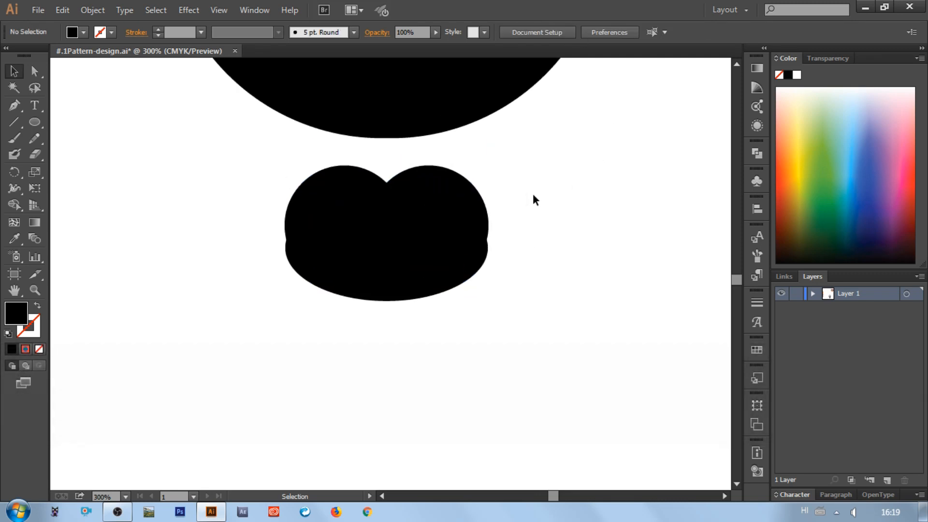
pyautogui.click(16, 109)
pyautogui.click(125, 162)
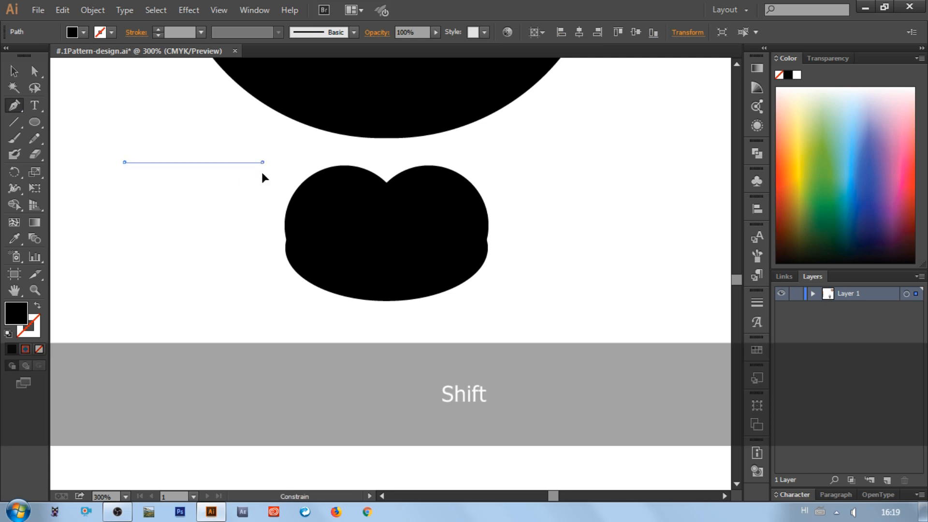
pyautogui.moveTo(263, 162); pyautogui.dragTo(318, 135)
pyautogui.press('p')
pyautogui.click(14, 71)
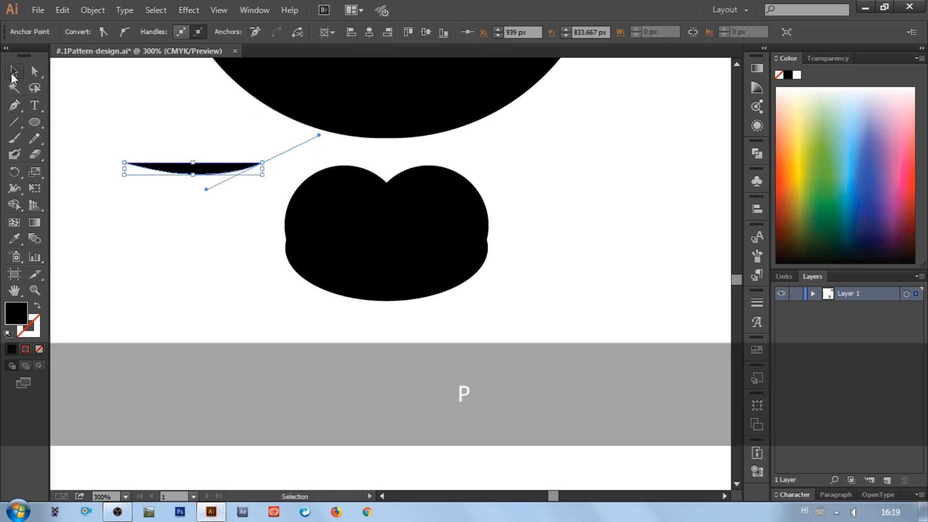
# Remove the curve's fill and give it a black 6 pt stroke with round caps.
pyautogui.click(84, 32)
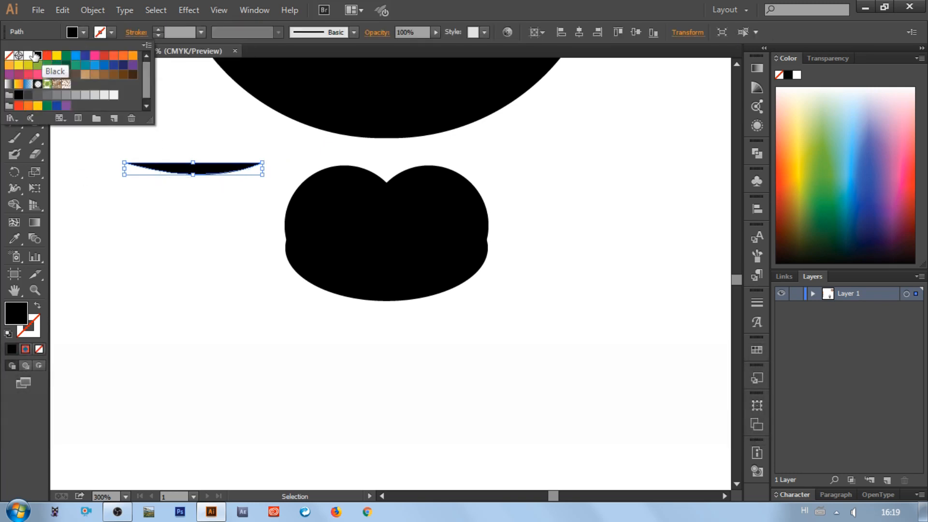
pyautogui.click(9, 55)
pyautogui.scroll(6, 185, 29)
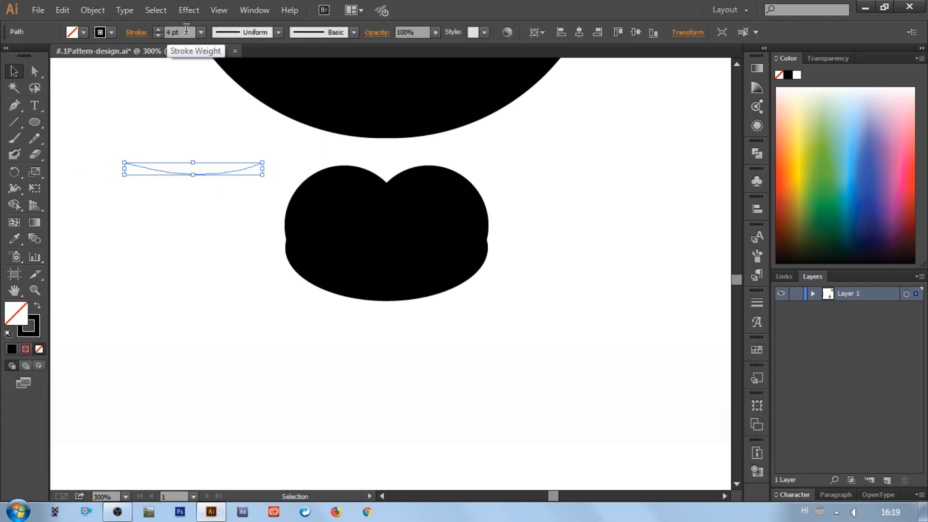
pyautogui.click(136, 32)
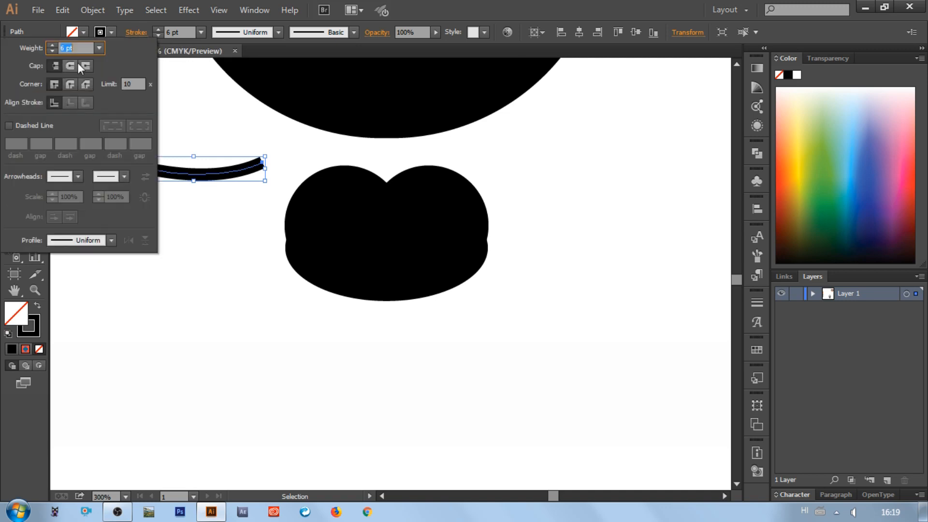
pyautogui.click(70, 66)
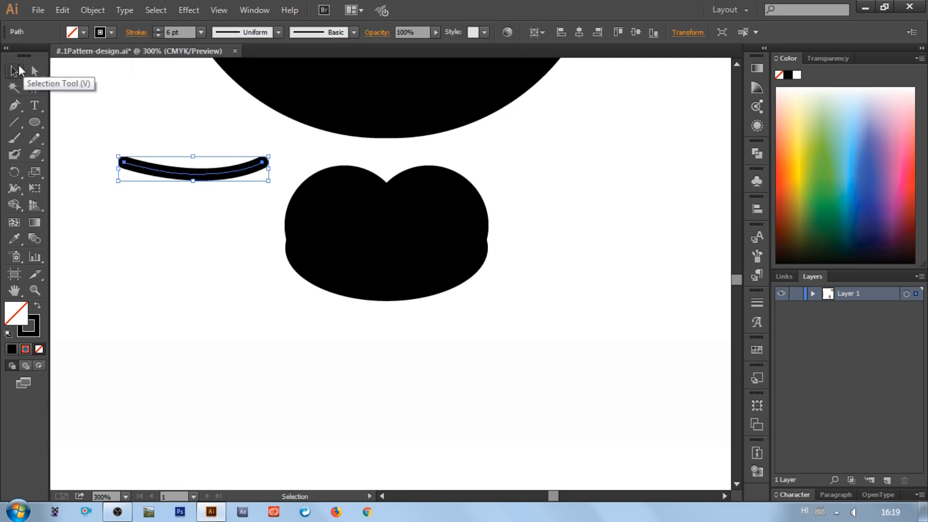
pyautogui.click(133, 123)
pyautogui.moveTo(186, 213); pyautogui.dragTo(186, 213)
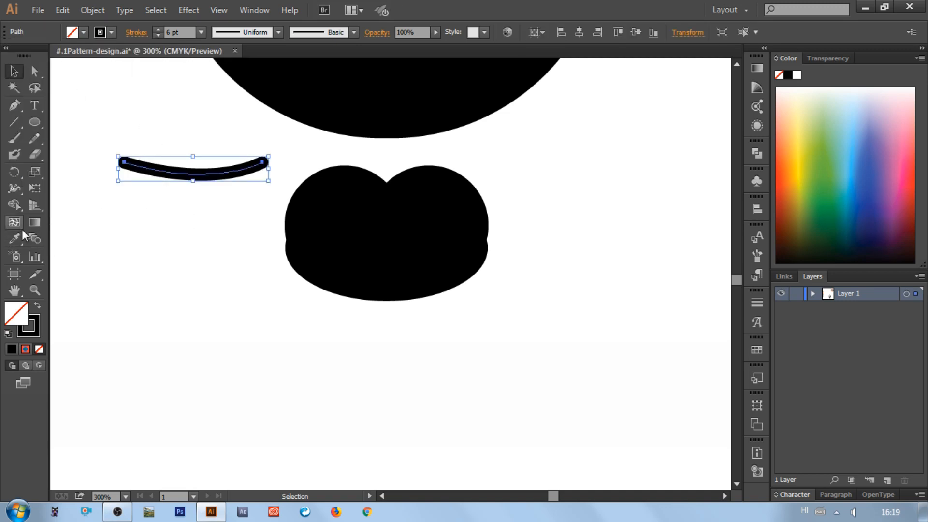
pyautogui.click(82, 10)
pyautogui.click(112, 156)
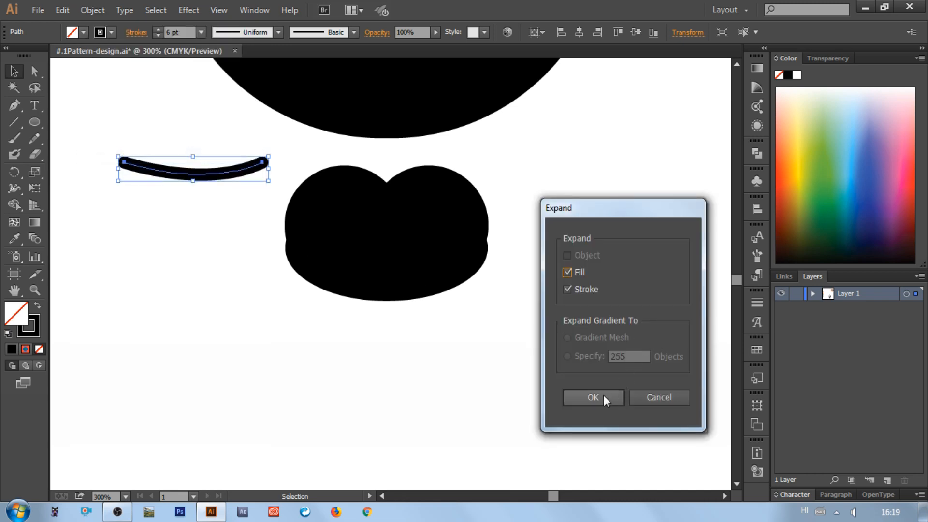
pyautogui.click(656, 397)
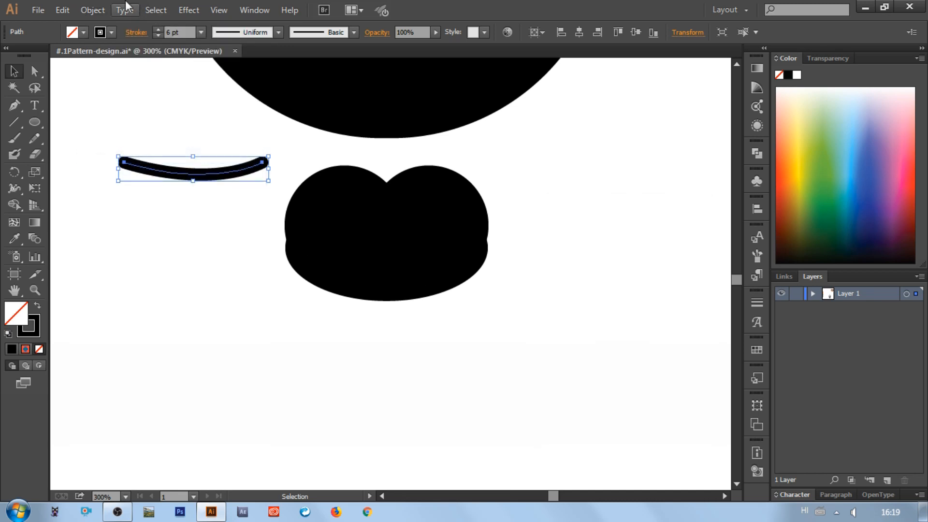
# Expand the curve's fill and stroke into an outlined shape.
pyautogui.click(93, 11)
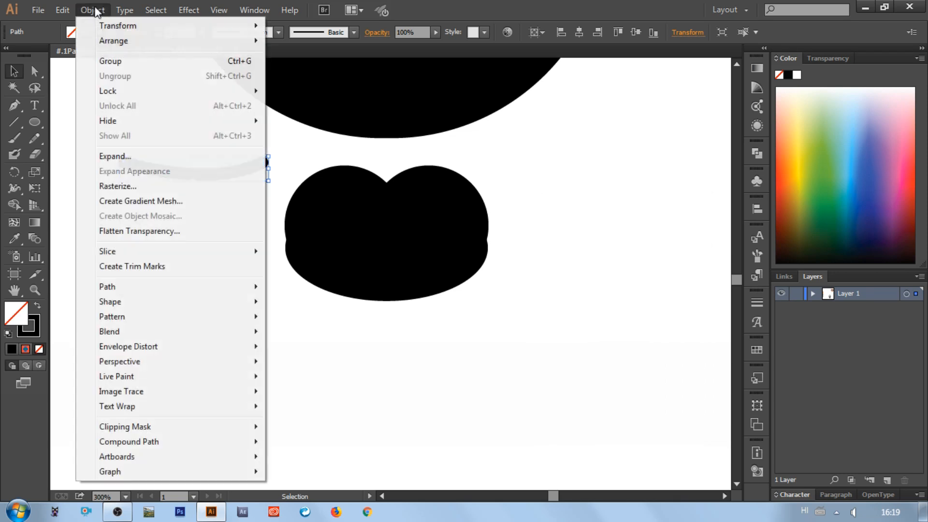
pyautogui.click(133, 161)
pyautogui.click(594, 396)
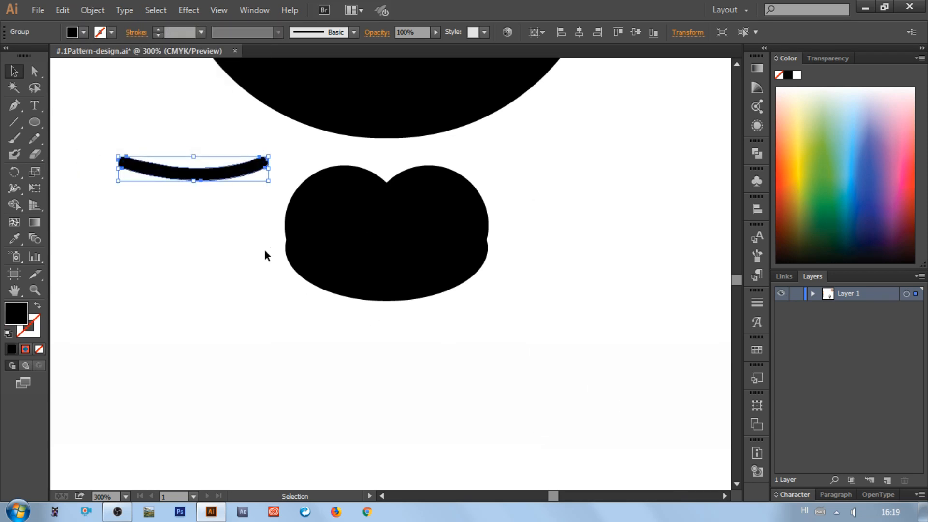
# Unite the two circles and the ellipse into a single lip shape.
pyautogui.moveTo(519, 163)
pyautogui.mouseDown()
pyautogui.moveTo(508, 227)
pyautogui.moveTo(441, 328)
pyautogui.mouseUp()
pyautogui.click(760, 156)
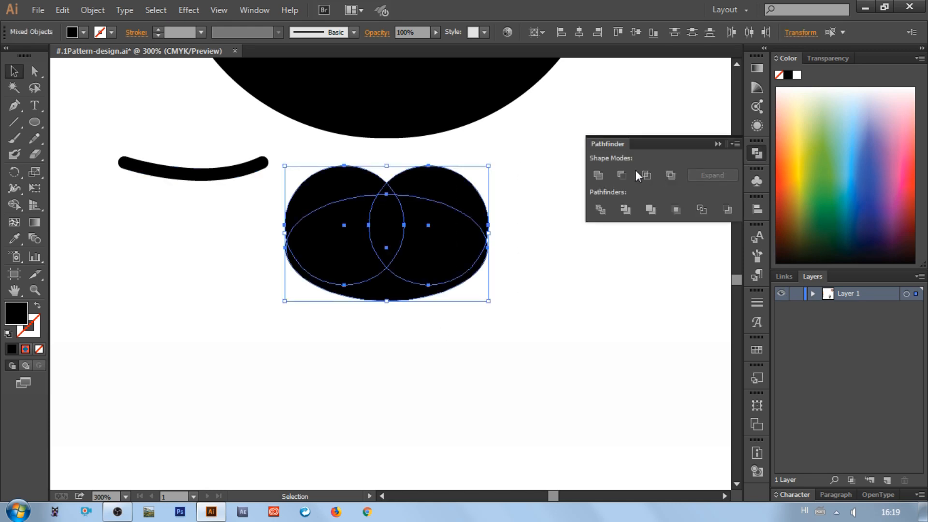
pyautogui.click(599, 175)
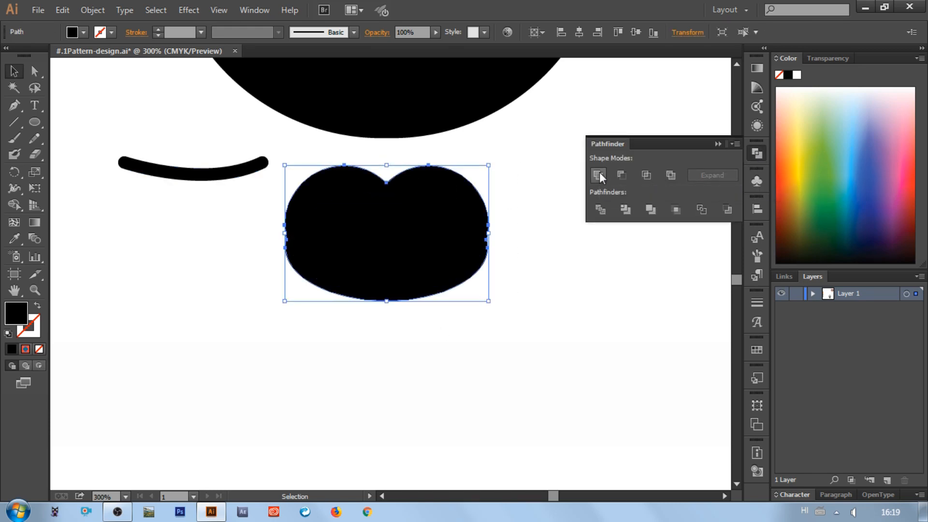
pyautogui.click(718, 144)
pyautogui.click(666, 180)
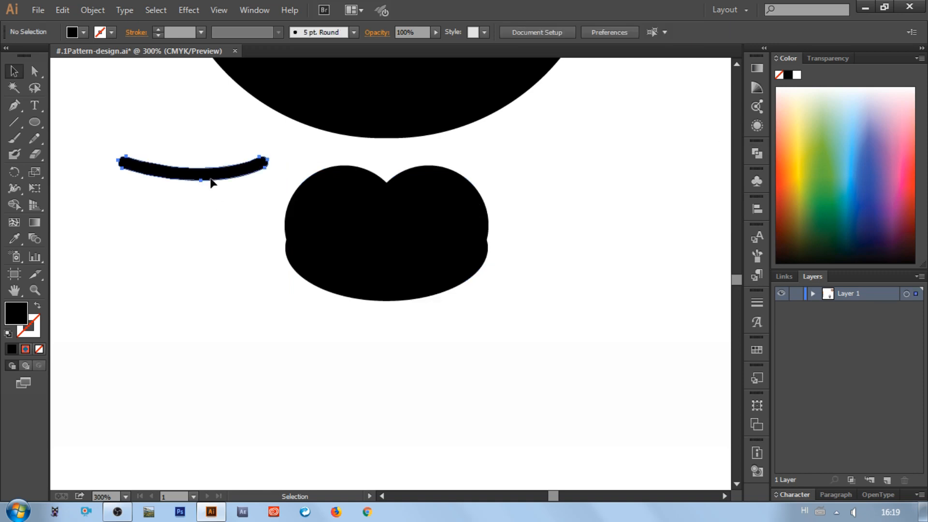
# Recolor the expanded curve white by sampling the artboard background with the Eyedropper.
pyautogui.click(210, 176)
pyautogui.click(15, 237)
pyautogui.click(129, 253)
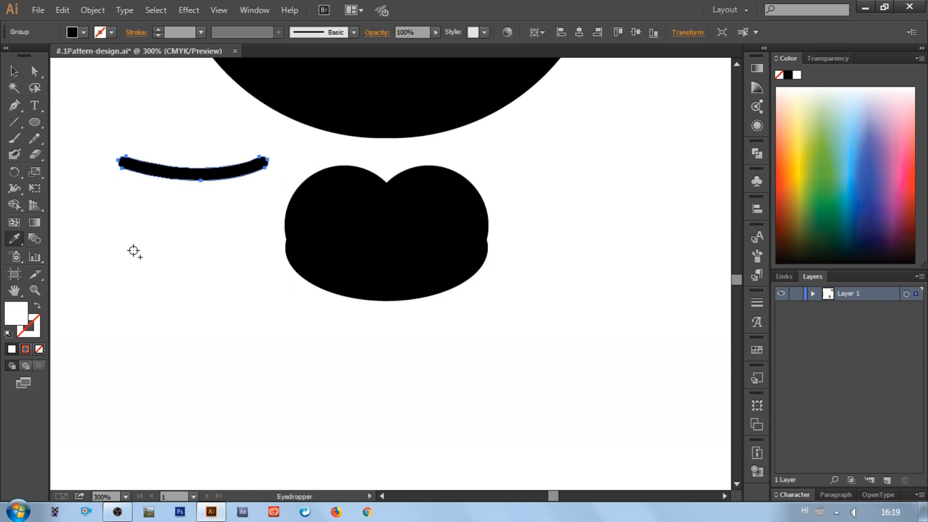
pyautogui.press('v')
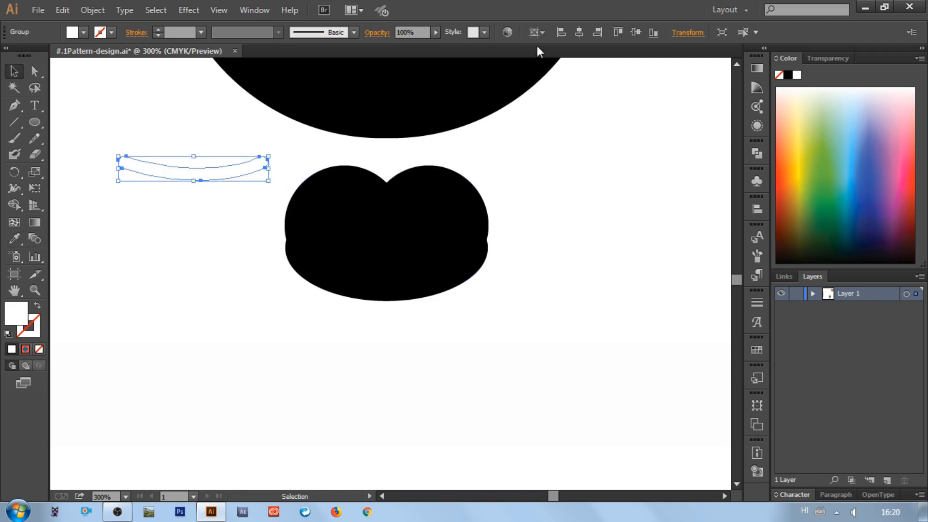
# Center the white curve horizontally on the artboard and place it across the middle of the lips.
pyautogui.click(579, 32)
pyautogui.moveTo(441, 179); pyautogui.dragTo(416, 325)
pyautogui.click(587, 237)
# Delete the three white horizontal bars on the face's forehead.
pyautogui.hotkey('ctrl', '=')
pyautogui.hotkey('ctrl', '-')
pyautogui.hotkey('ctrl', '-')
pyautogui.hotkey('ctrl', '-')
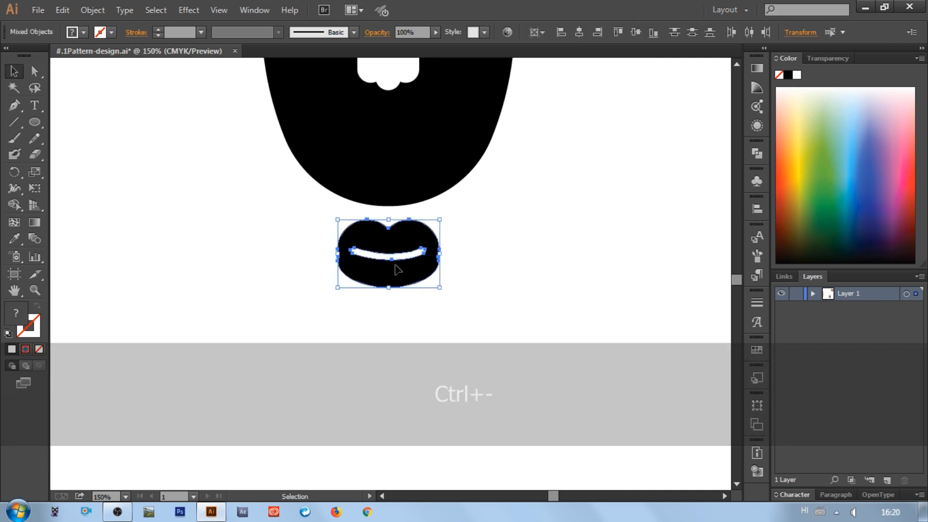
pyautogui.scroll(3, 419, 251)
pyautogui.hotkey('ctrl', '0')
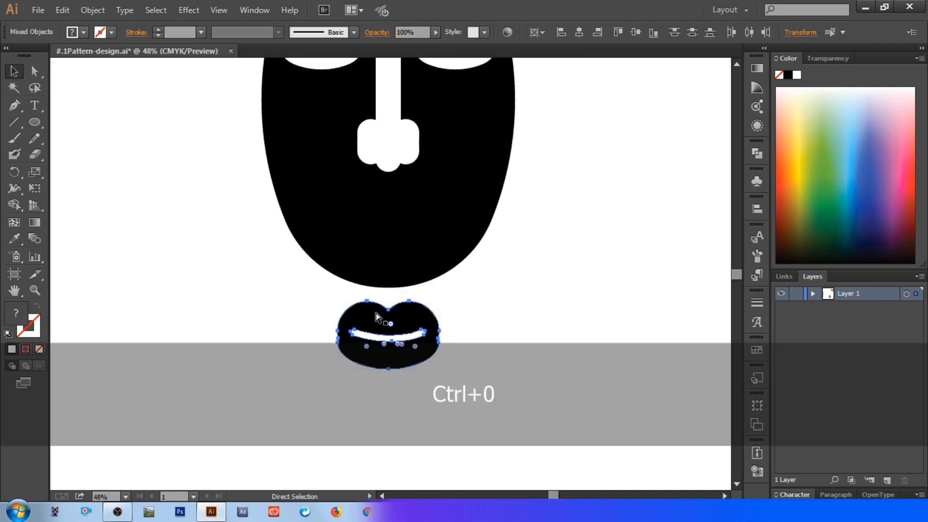
pyautogui.click(255, 249)
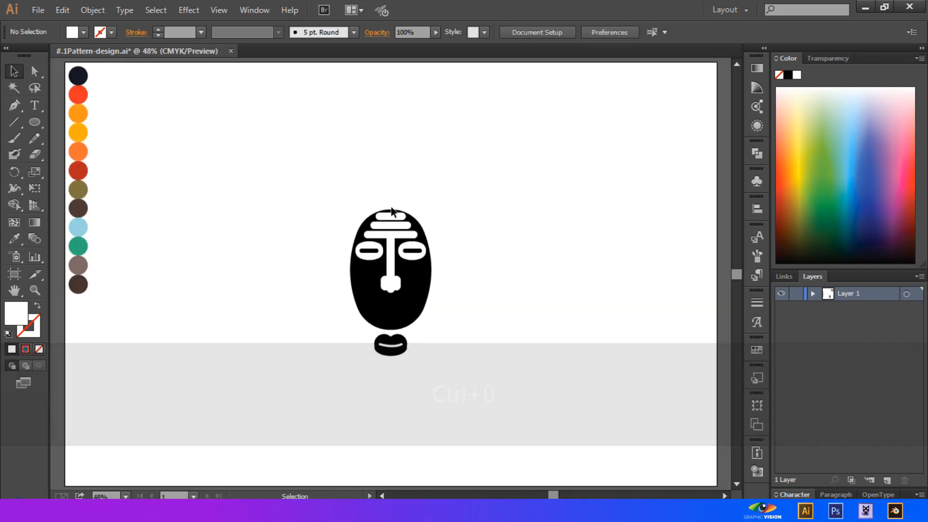
pyautogui.click(399, 235)
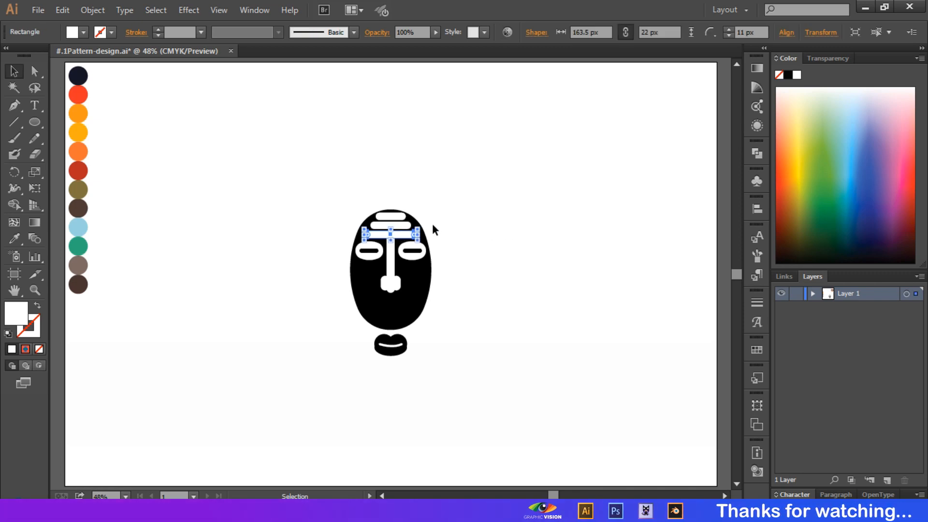
pyautogui.press('Delete')
pyautogui.click(399, 231)
pyautogui.press('Delete')
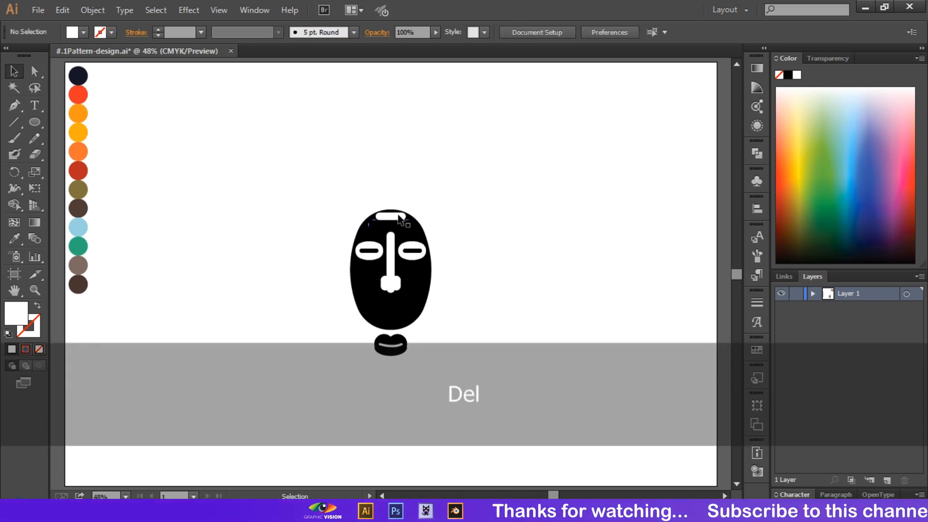
pyautogui.click(395, 217)
pyautogui.press('Delete')
# Fill the black lip shape with the orange sampled from the palette circle above the dark red one.
pyautogui.click(405, 344)
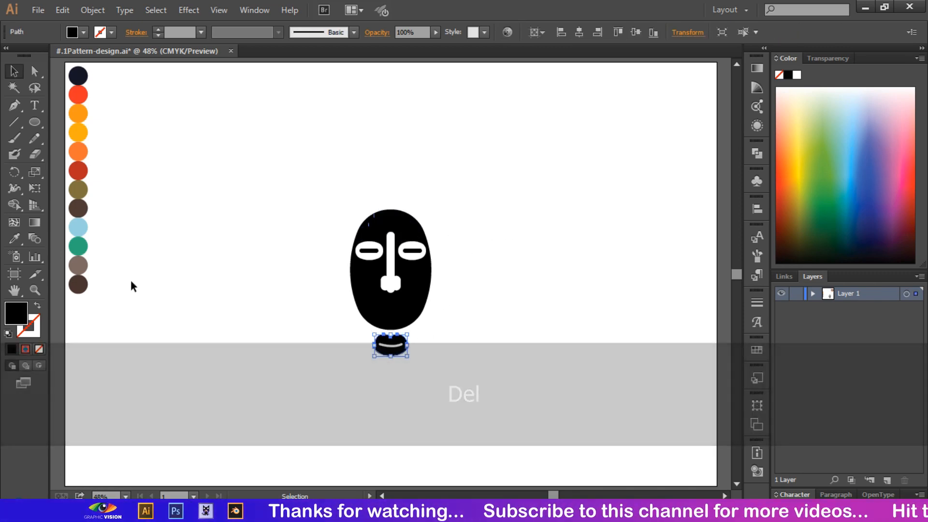
pyautogui.click(14, 239)
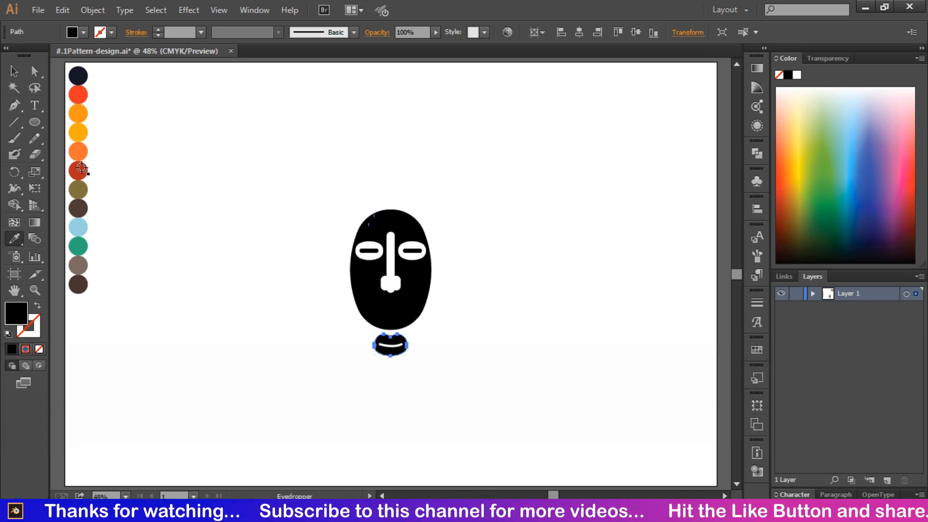
pyautogui.click(83, 152)
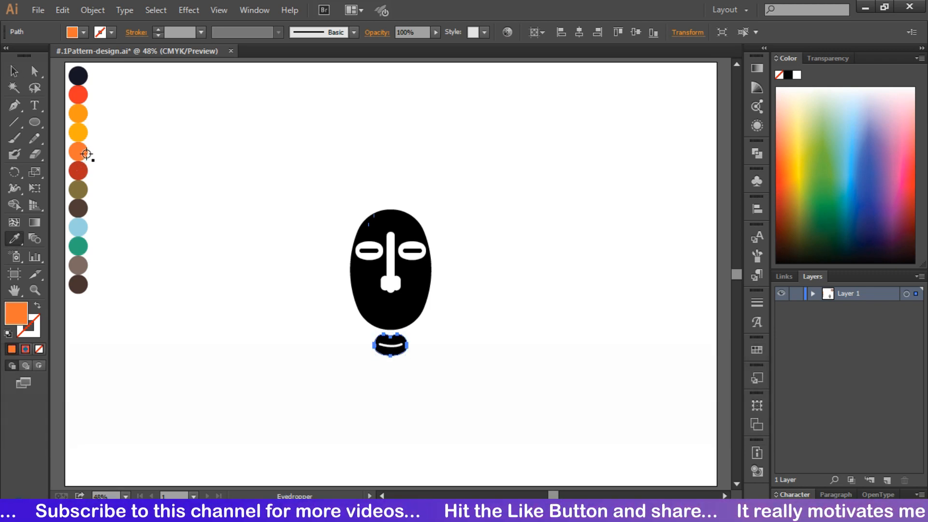
# Fill the white curve across the lips with the dark red sampled from the palette.
pyautogui.press('ctrl')
pyautogui.keyDown('ctrl'); pyautogui.click(395, 350); pyautogui.keyUp('ctrl')
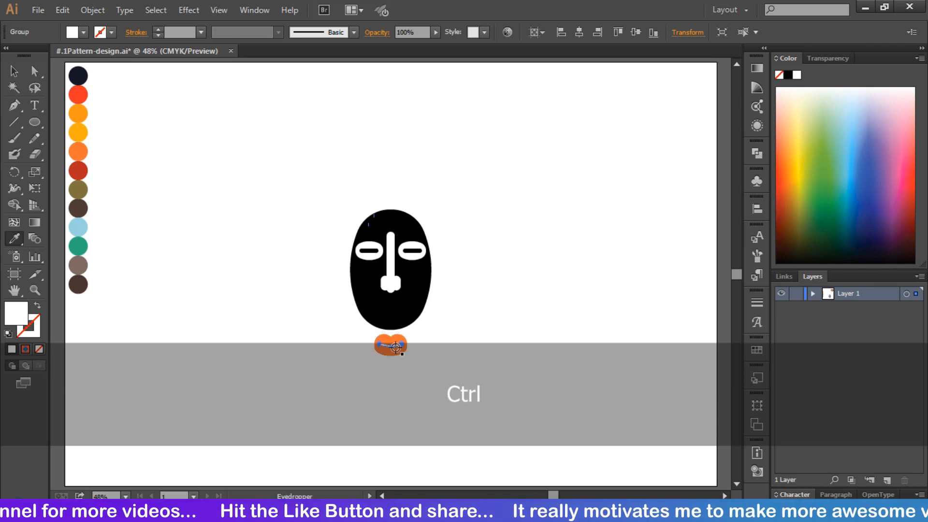
pyautogui.click(84, 172)
# Fill the black head shape with the bright red-orange sampled from the second palette circle.
pyautogui.press('ctrl')
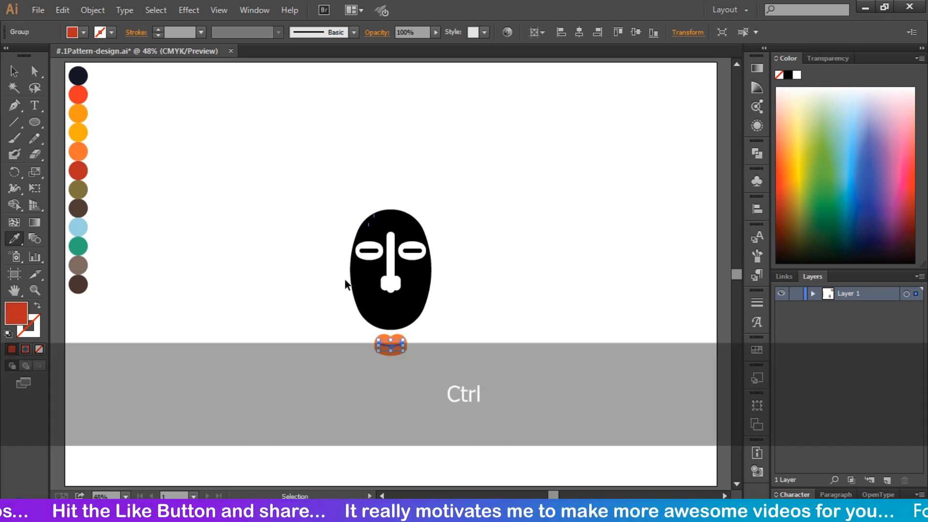
pyautogui.keyDown('ctrl'); pyautogui.click(387, 308); pyautogui.keyUp('ctrl')
pyautogui.click(79, 100)
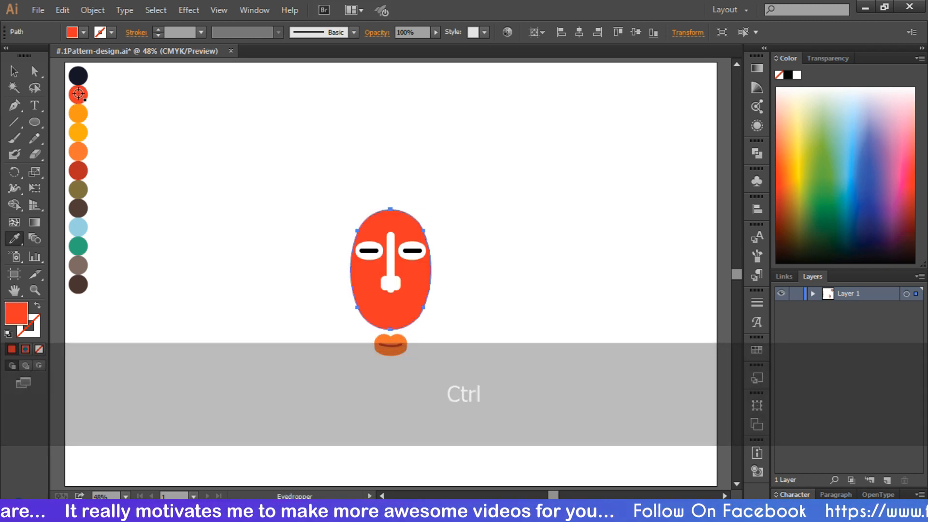
pyautogui.click(83, 171)
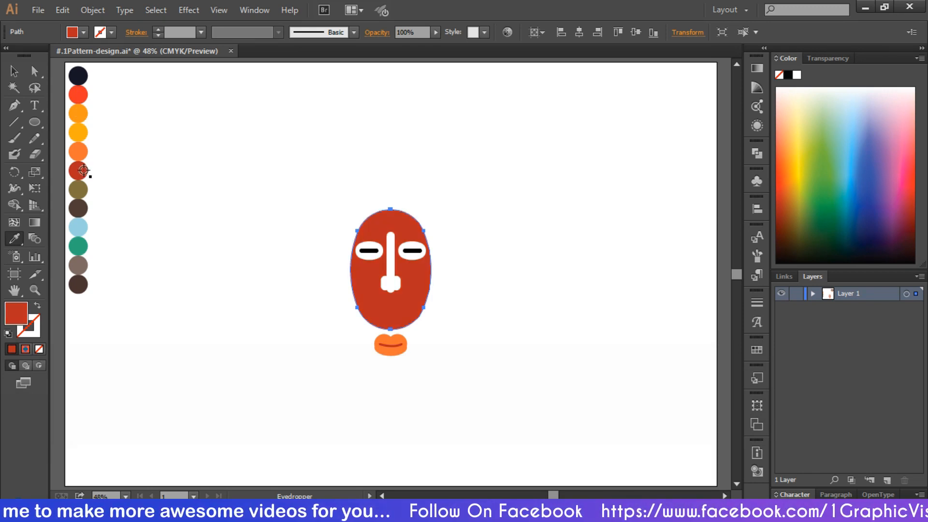
pyautogui.click(80, 96)
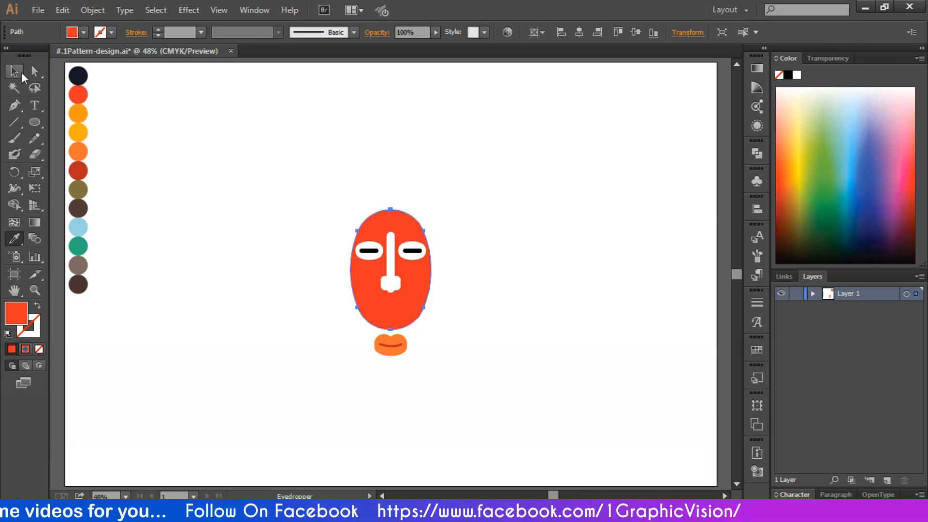
# Fill both white nose shapes, the base and the bridge, with the dark navy sampled from the palette.
pyautogui.press('ctrl')
pyautogui.keyDown('ctrl'); pyautogui.click(384, 281); pyautogui.keyUp('ctrl')
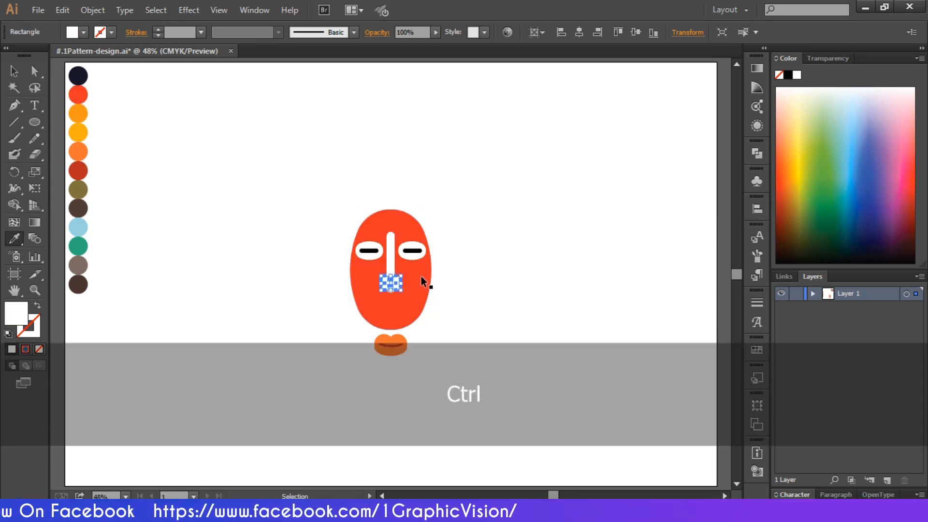
pyautogui.keyDown('ctrl'); pyautogui.keyDown('shift'); pyautogui.click(390, 260); pyautogui.keyUp('shift'); pyautogui.keyUp('ctrl')
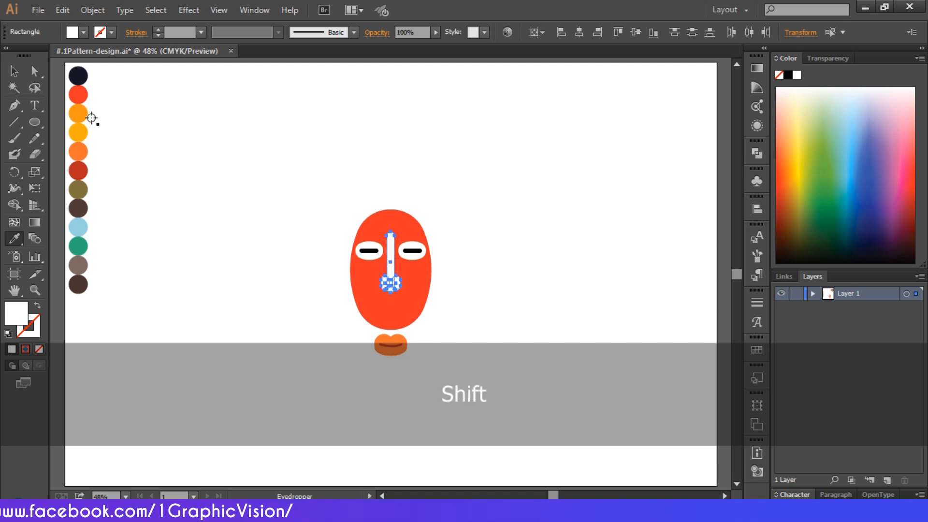
pyautogui.click(78, 76)
# Fill the white outer eye shapes with the yellow-orange sampled from the fourth palette circle.
pyautogui.press('ctrl')
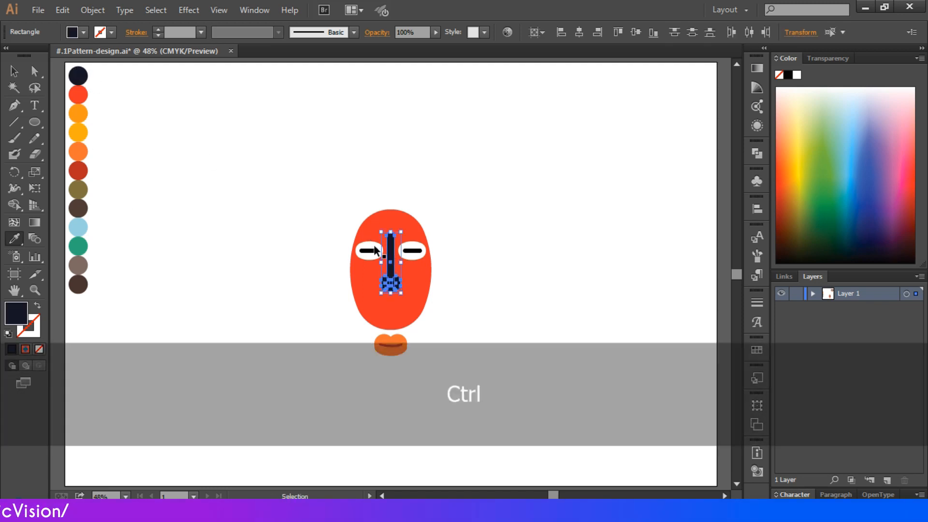
pyautogui.keyDown('ctrl'); pyautogui.click(376, 251); pyautogui.keyUp('ctrl')
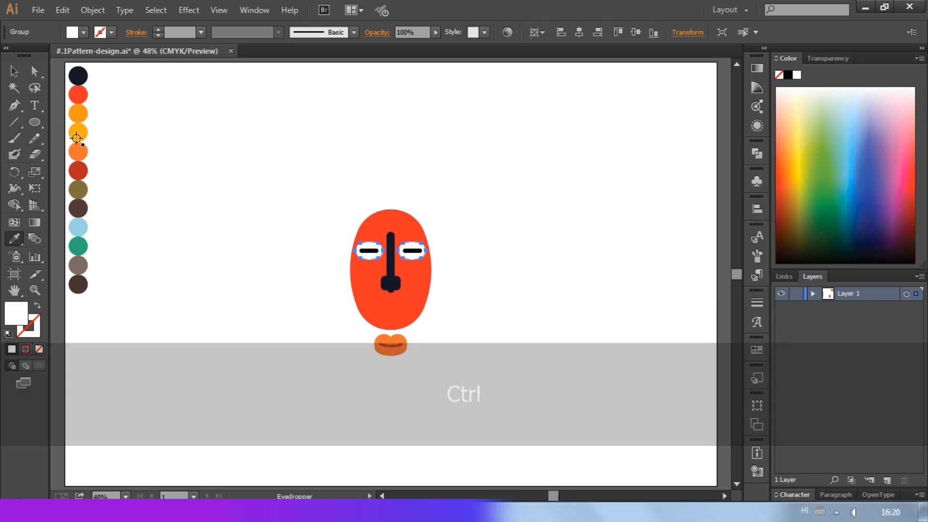
pyautogui.click(76, 139)
pyautogui.click(77, 115)
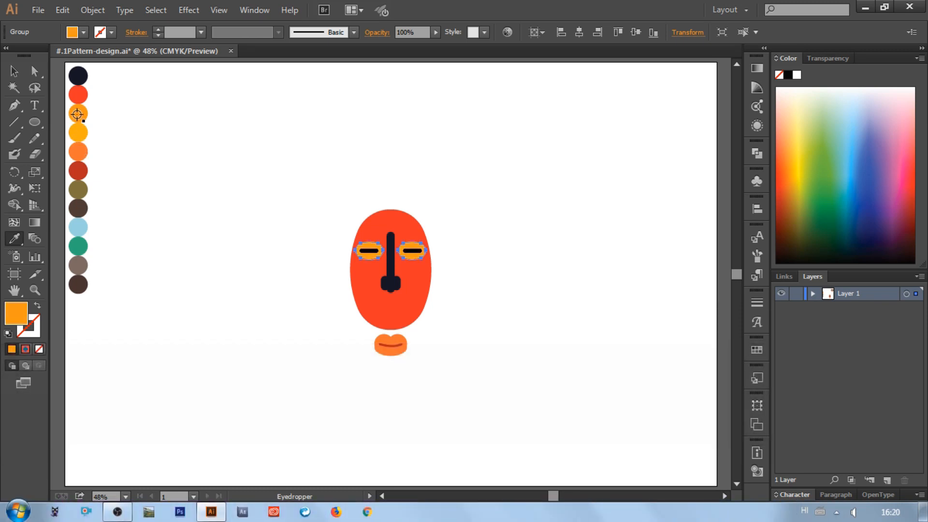
pyautogui.click(79, 155)
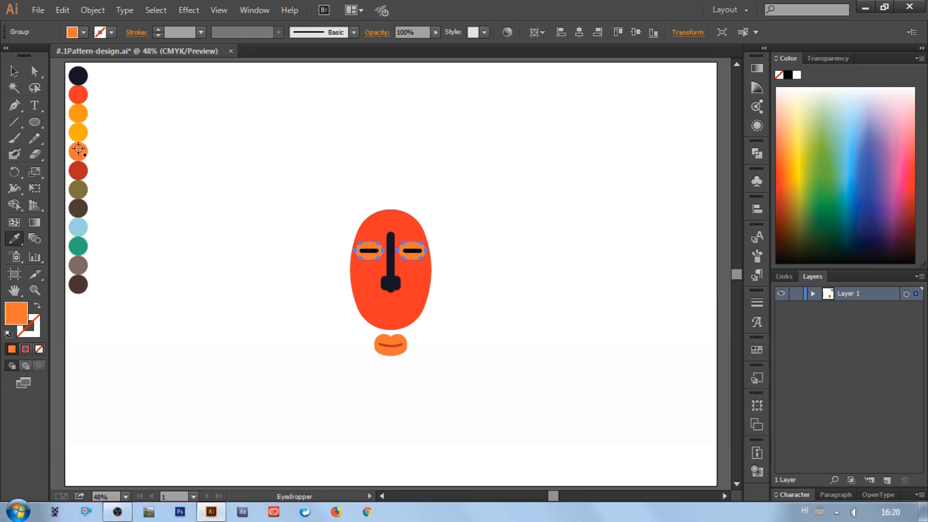
pyautogui.click(76, 135)
# Recolor the lip shape with the same yellow-orange from the fourth palette circle.
pyautogui.click(14, 71)
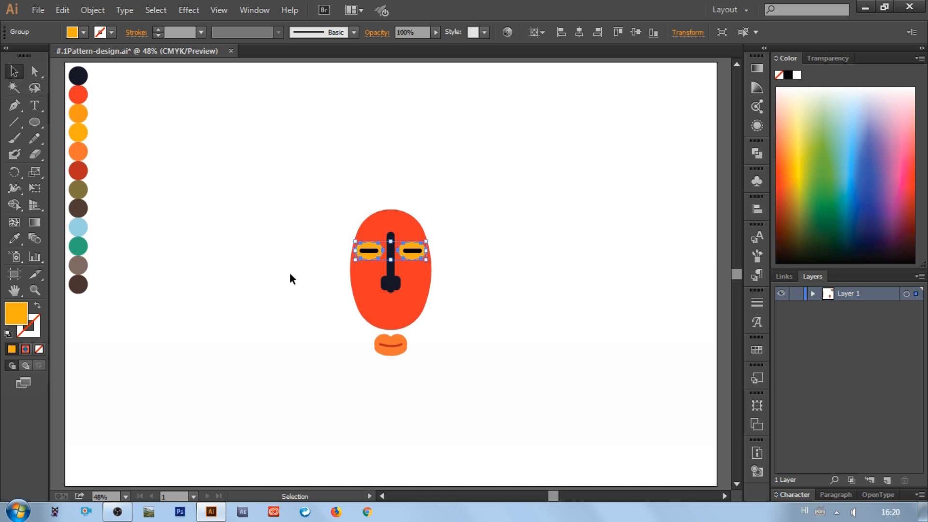
pyautogui.click(390, 355)
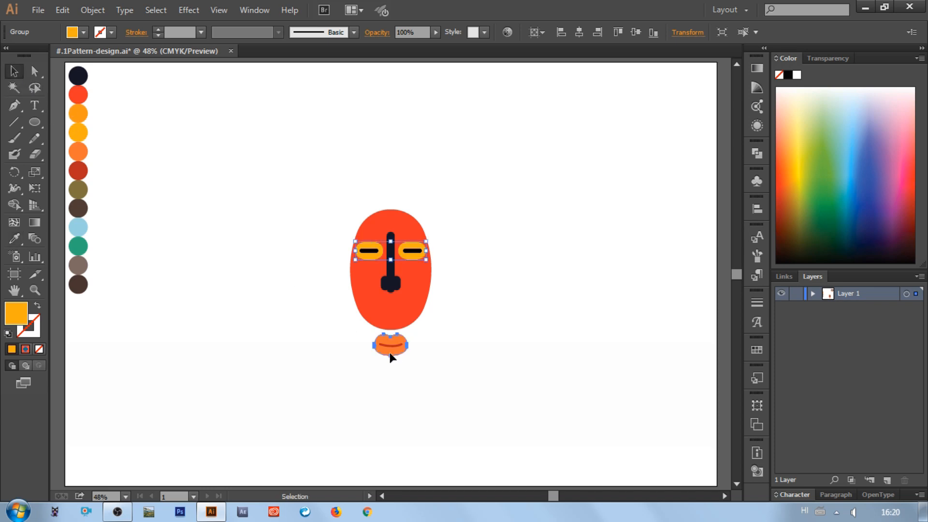
pyautogui.click(13, 240)
pyautogui.click(78, 130)
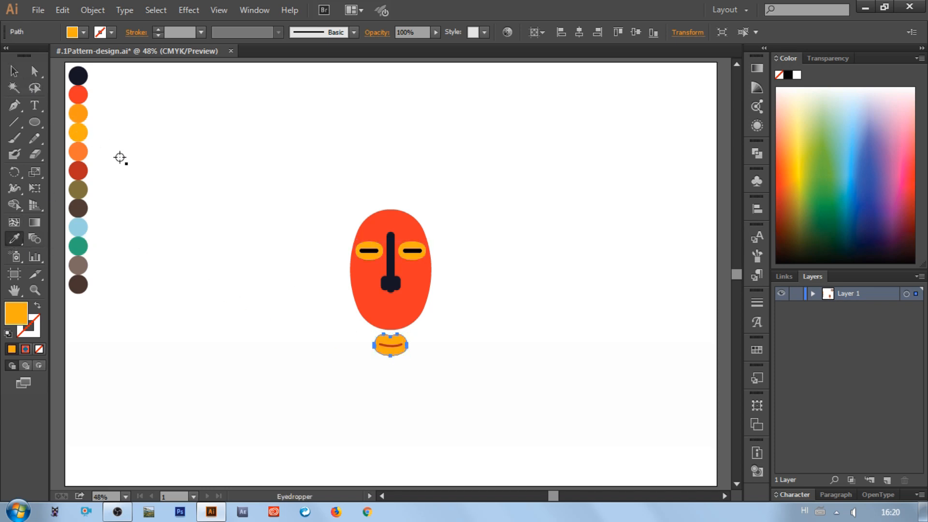
# Recolor the mouth line across the lips with the dark navy from the palette.
pyautogui.click(13, 71)
pyautogui.click(388, 342)
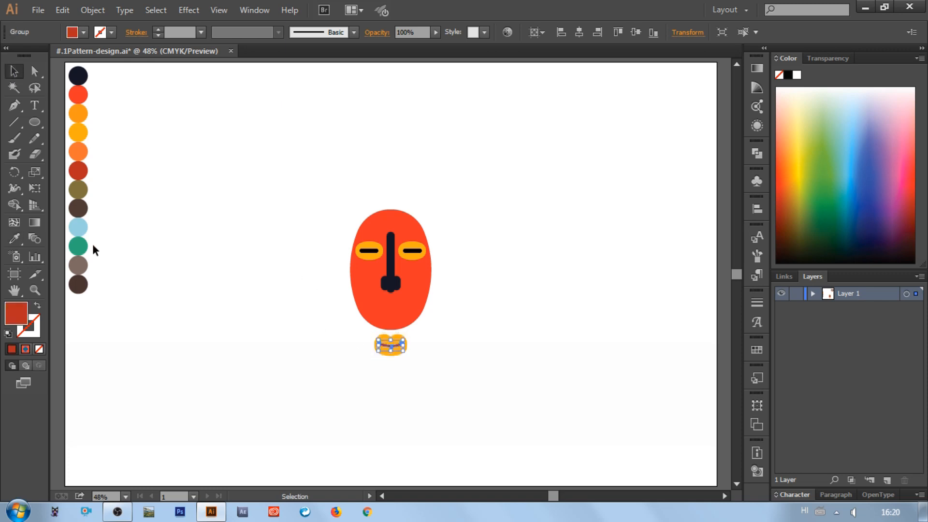
pyautogui.click(14, 239)
pyautogui.click(78, 76)
# Group the lips with their mouth line and move them onto the face below the nose.
pyautogui.click(13, 72)
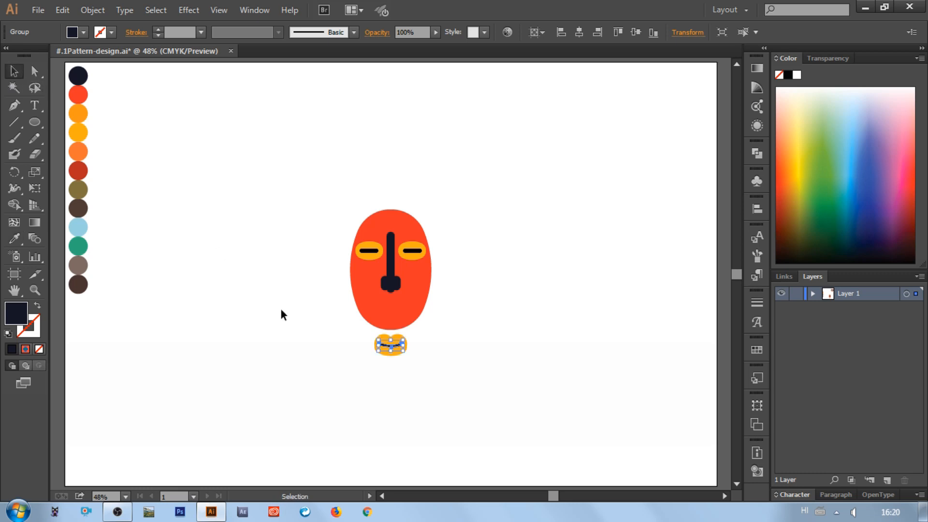
pyautogui.moveTo(332, 348); pyautogui.dragTo(402, 310)
pyautogui.click(418, 349)
pyautogui.rightClick(390, 349)
pyautogui.click(427, 414)
pyautogui.click(426, 374)
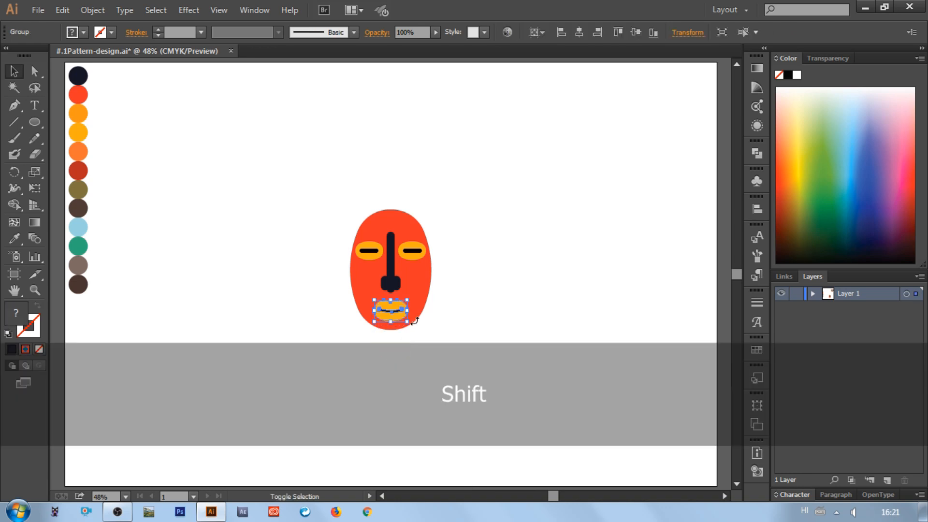
pyautogui.click(478, 338)
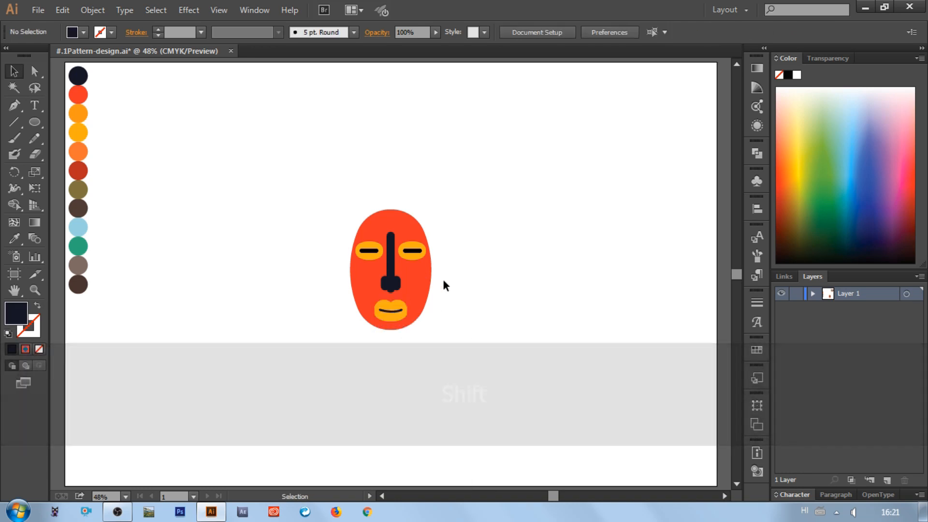
# Create a three-sided polygon with a radius of 148.9766 px beside the face.
pyautogui.hotkey('ctrl', '=')
pyautogui.hotkey('ctrl', '=')
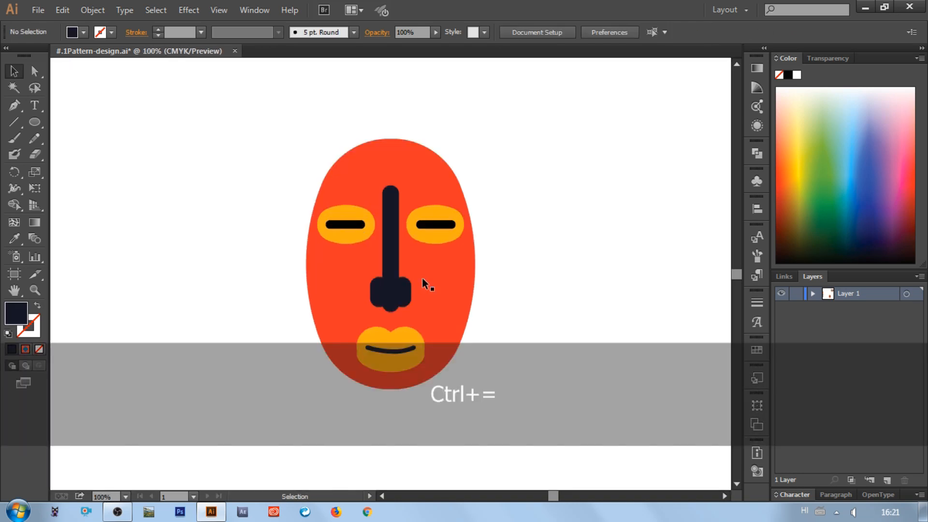
pyautogui.click(37, 122)
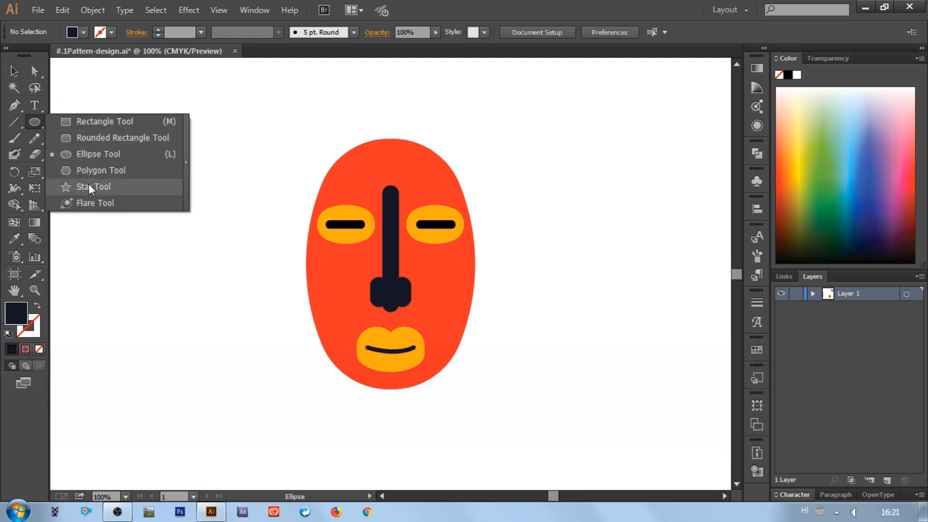
pyautogui.click(88, 171)
pyautogui.click(162, 180)
pyautogui.write('3')
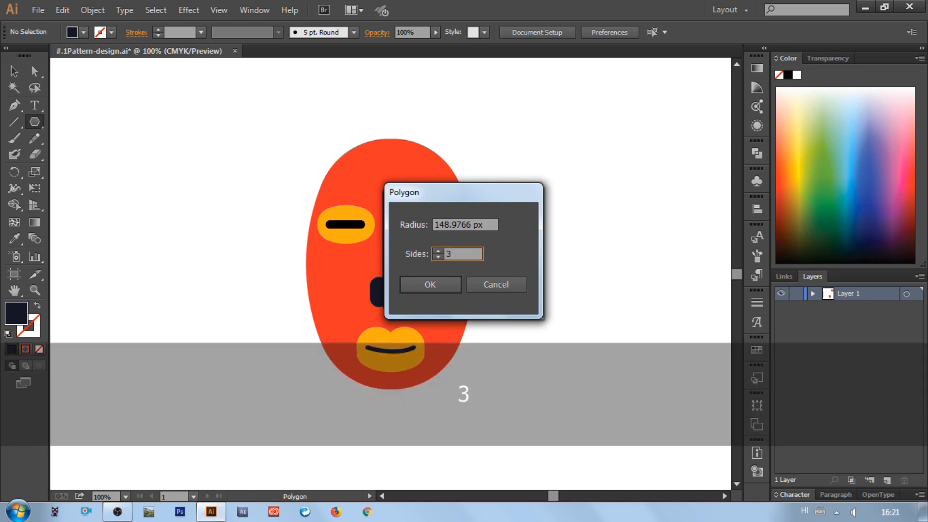
pyautogui.click(454, 283)
# Reshape the triangle into a small, narrow, tilted wedge and place it on the face's left cheek.
pyautogui.click(14, 71)
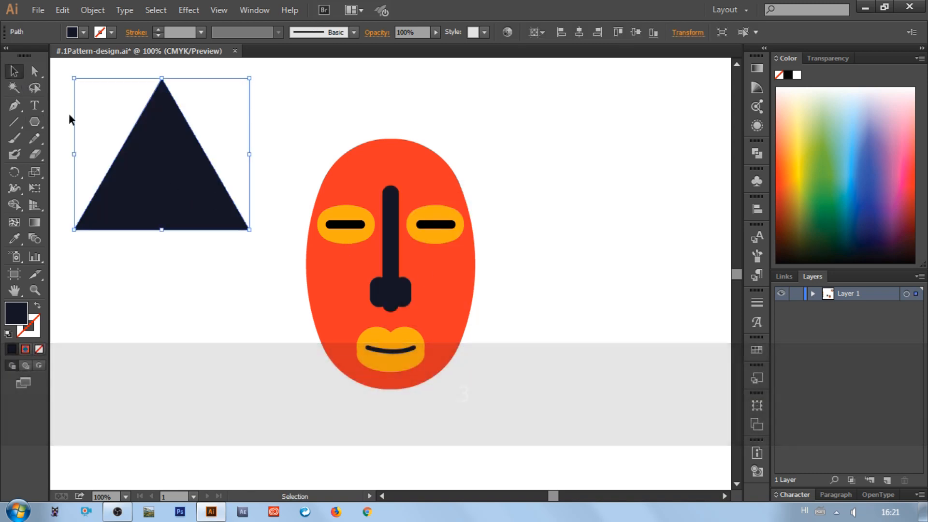
pyautogui.moveTo(249, 236); pyautogui.dragTo(281, 246)
pyautogui.click(283, 334)
pyautogui.click(266, 295)
pyautogui.click(293, 274)
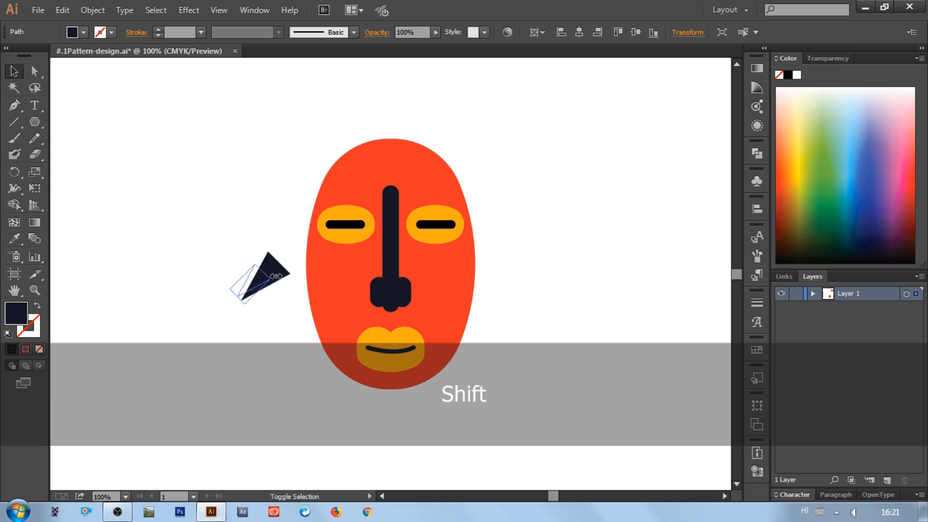
pyautogui.moveTo(242, 286); pyautogui.dragTo(341, 304)
pyautogui.click(274, 317)
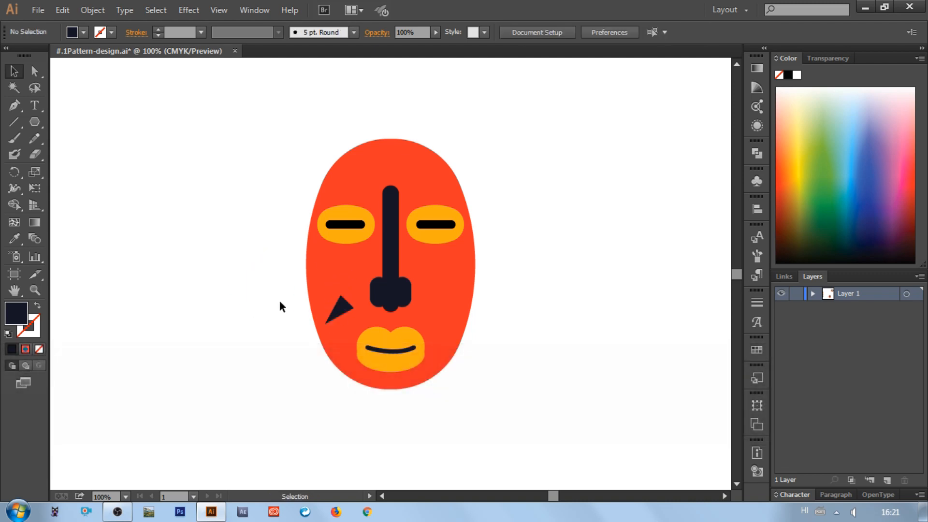
# Duplicate the wedge onto the right cheek and turn the copy to mirror the left one.
pyautogui.moveTo(337, 310); pyautogui.dragTo(443, 312)
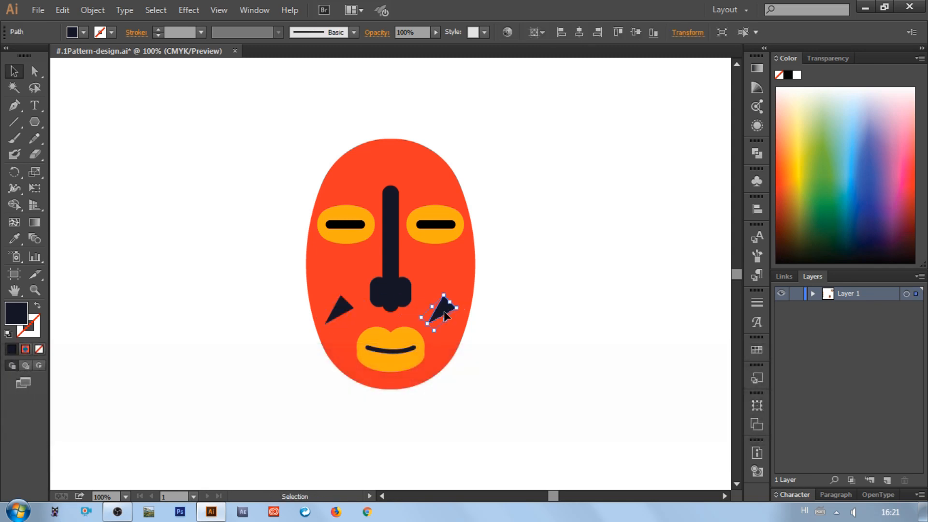
pyautogui.click(464, 310)
pyautogui.click(449, 310)
pyautogui.moveTo(463, 306); pyautogui.dragTo(434, 275)
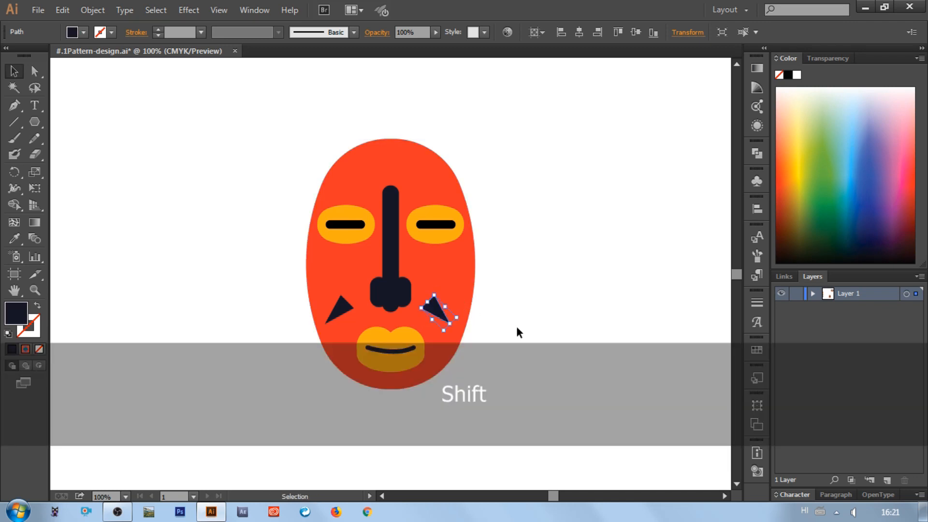
pyautogui.click(517, 327)
# Align both cheek wedges to the artboard's vertical center and group them.
pyautogui.click(437, 312)
pyautogui.keyDown('shift'); pyautogui.click(342, 309); pyautogui.keyUp('shift')
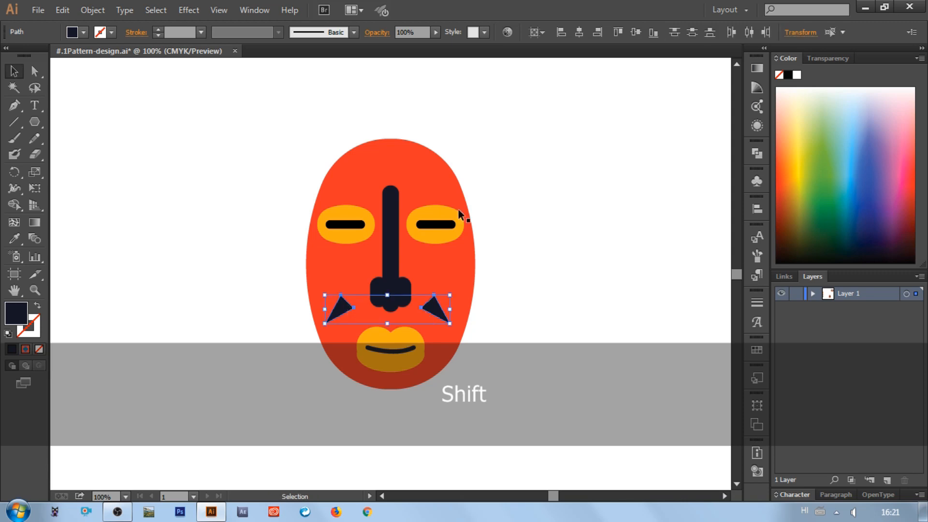
pyautogui.click(636, 29)
pyautogui.scroll(-6, 578, 165)
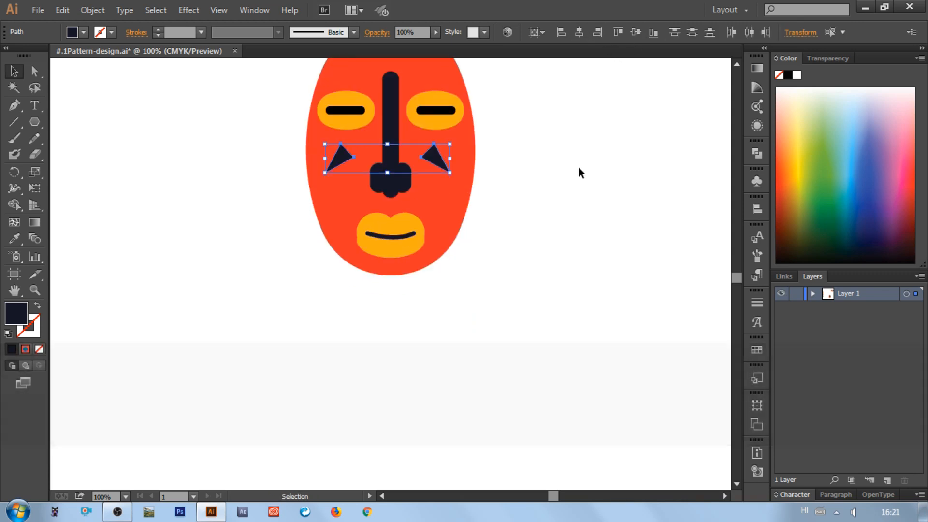
pyautogui.scroll(6, 579, 163)
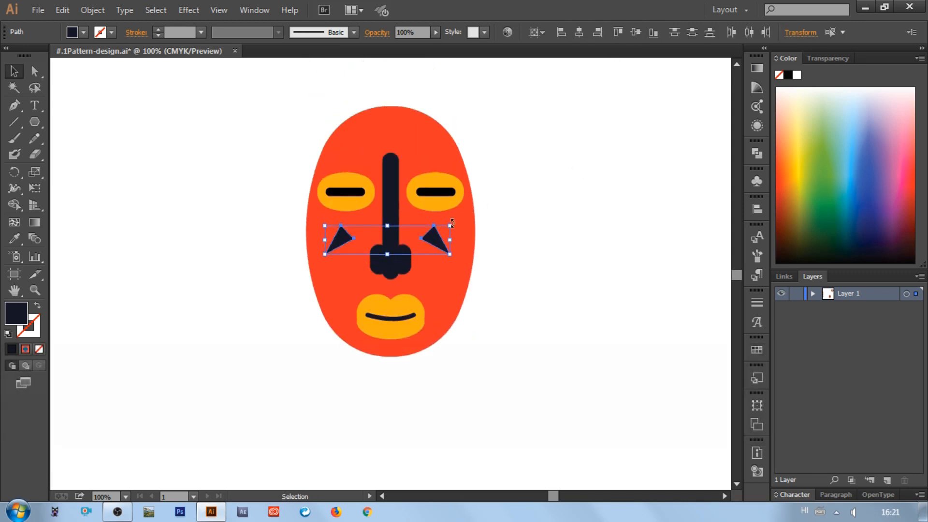
pyautogui.rightClick(436, 240)
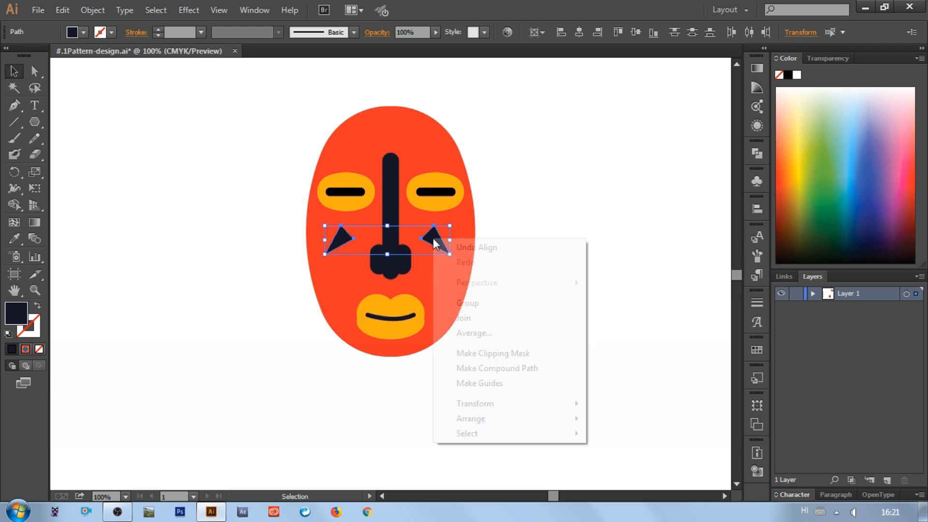
pyautogui.click(477, 307)
# Center the wedge group horizontally on the artboard and move it straight down to just above the lips' sides.
pyautogui.click(580, 33)
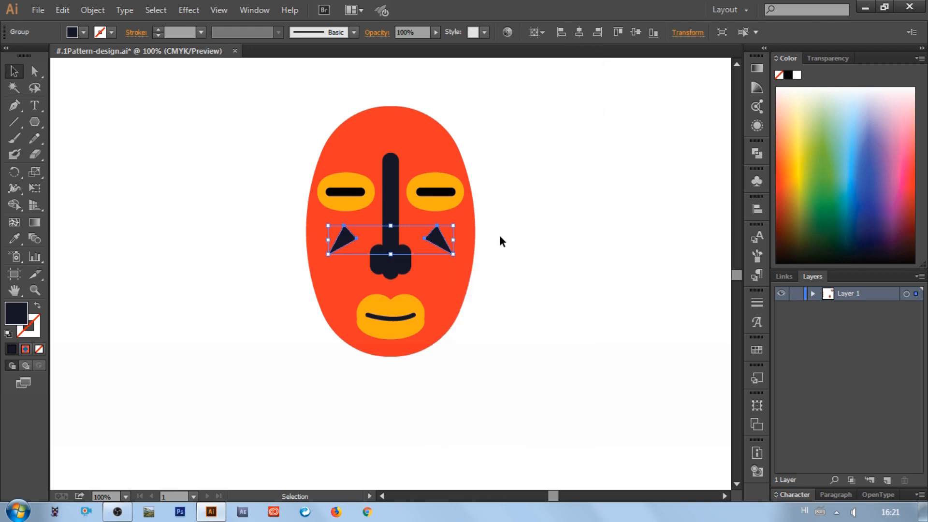
pyautogui.moveTo(437, 240); pyautogui.dragTo(441, 283)
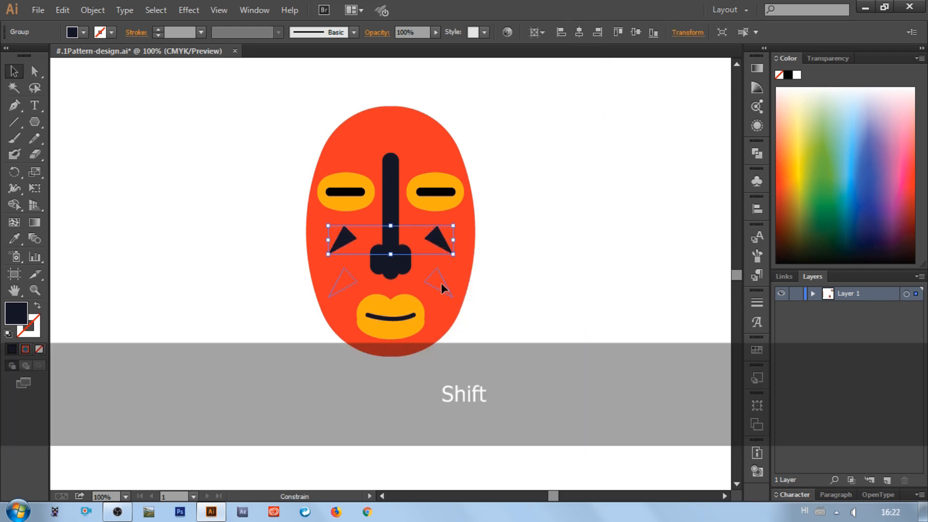
pyautogui.click(579, 277)
# Duplicate the cheek wedge group and turn the copy upside down.
pyautogui.click(442, 283)
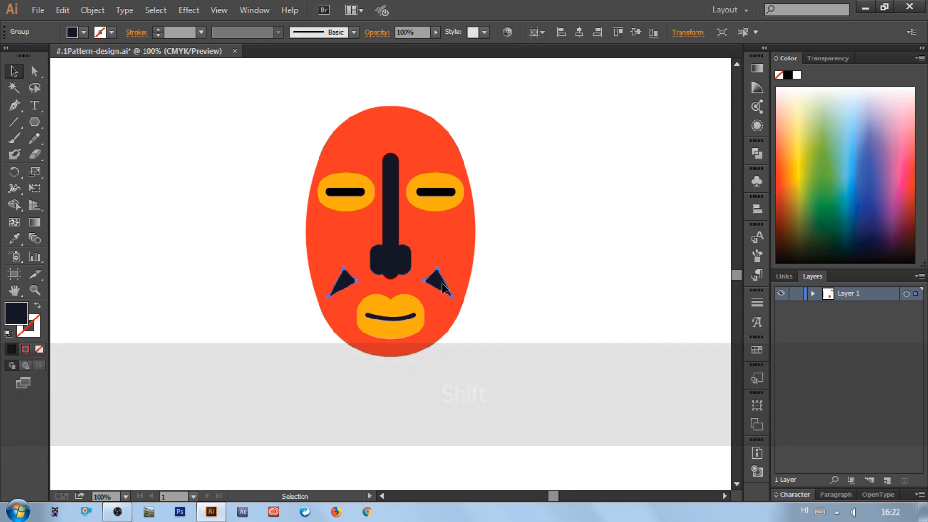
pyautogui.hotkey('ctrl', 'c')
pyautogui.hotkey('ctrl', 'v')
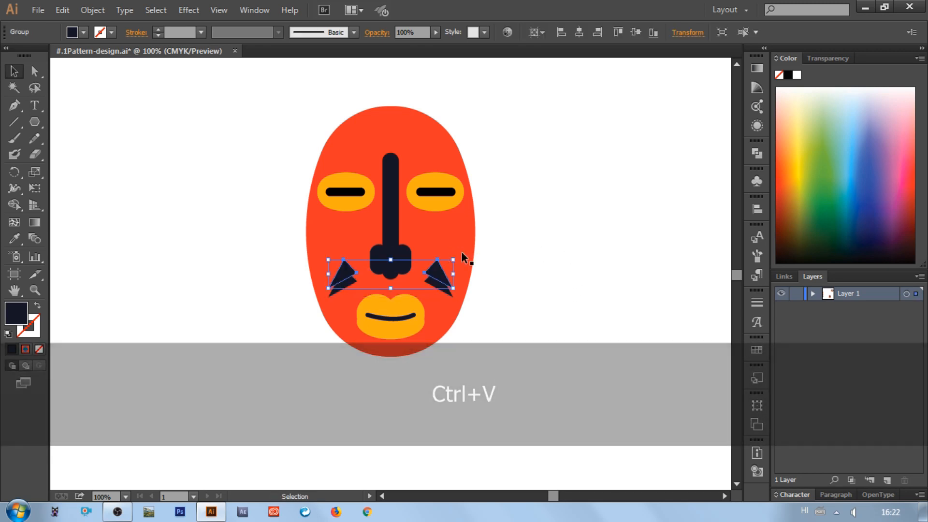
pyautogui.moveTo(459, 255); pyautogui.dragTo(299, 309)
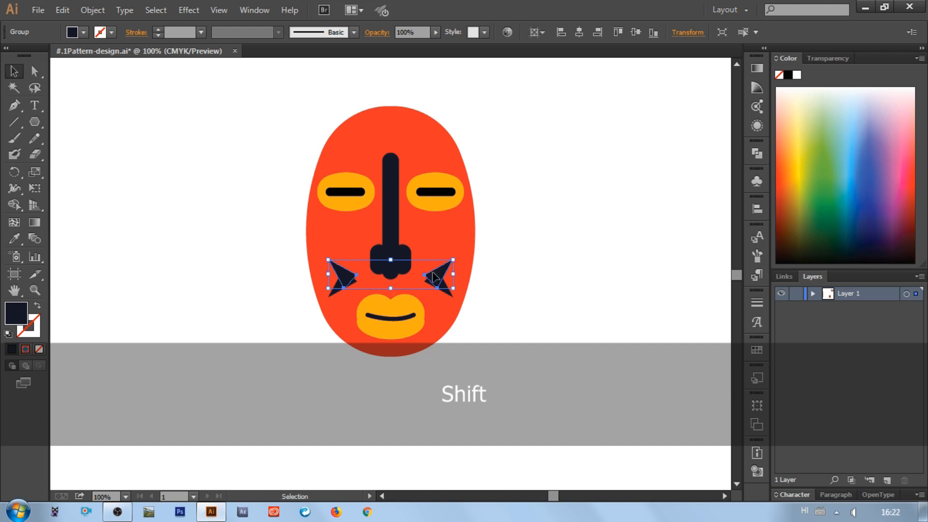
# Move the upside-down wedge copy up to the forehead above the nose and scale it down to fit inside the head.
pyautogui.moveTo(437, 274); pyautogui.dragTo(445, 118)
pyautogui.click(522, 157)
pyautogui.click(447, 135)
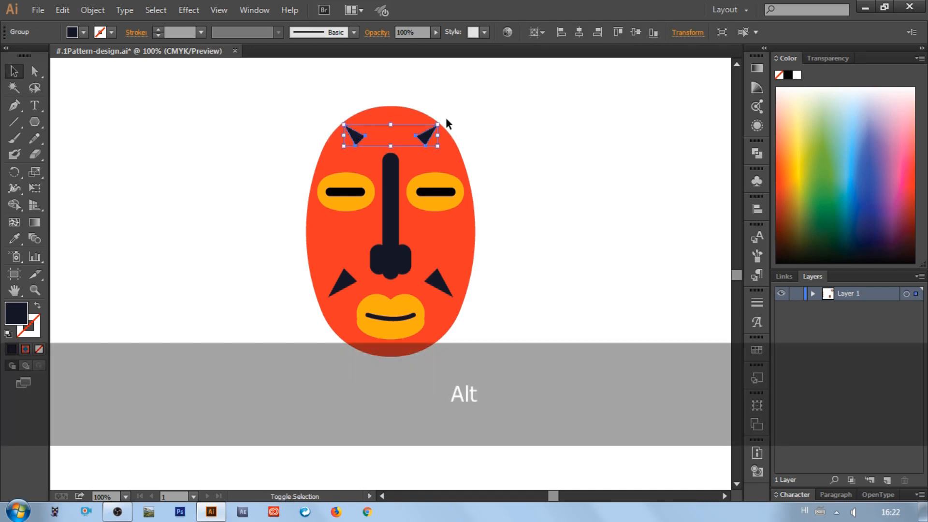
pyautogui.click(459, 137)
# Move the cheek wedges slightly up, and raise the lips closer to the nose.
pyautogui.scroll(-2, 429, 137)
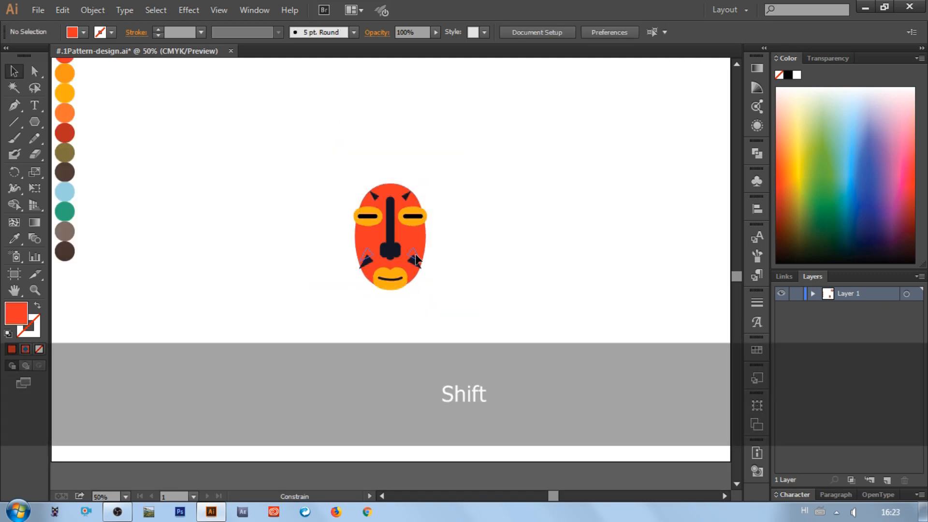
pyautogui.moveTo(416, 261); pyautogui.dragTo(416, 252)
pyautogui.click(477, 280)
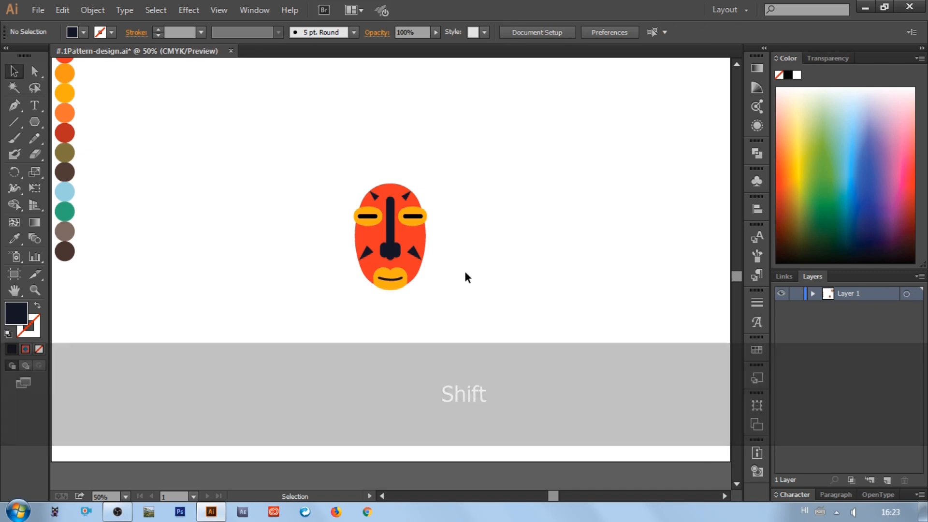
pyautogui.press('shift')
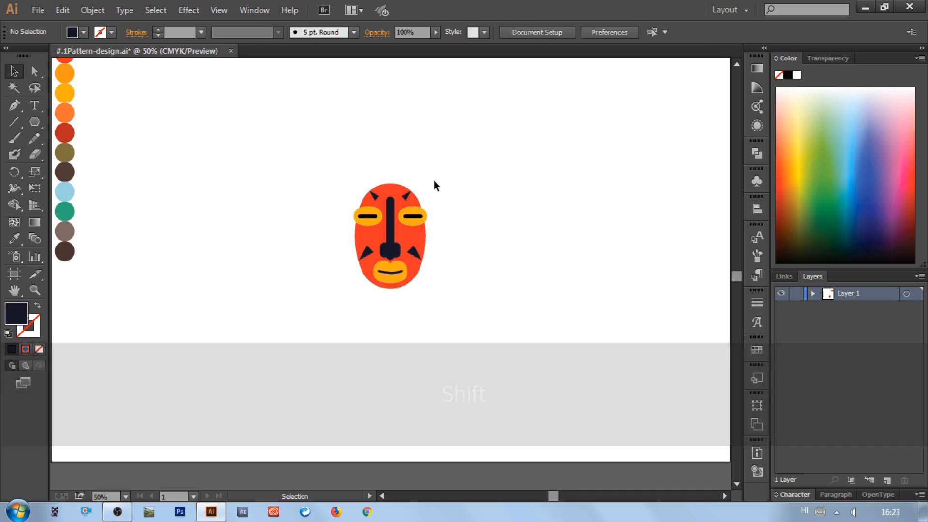
# Move the complete red mask to the right and paste a second copy near the artboard's center.
pyautogui.moveTo(445, 171); pyautogui.dragTo(326, 308)
pyautogui.moveTo(408, 235); pyautogui.dragTo(615, 223)
pyautogui.hotkey('ctrl', 'v')
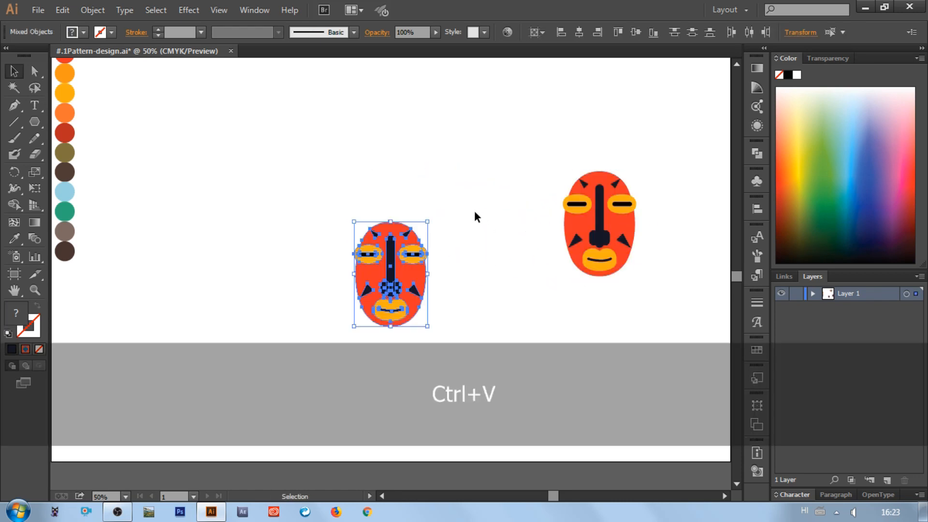
pyautogui.click(489, 145)
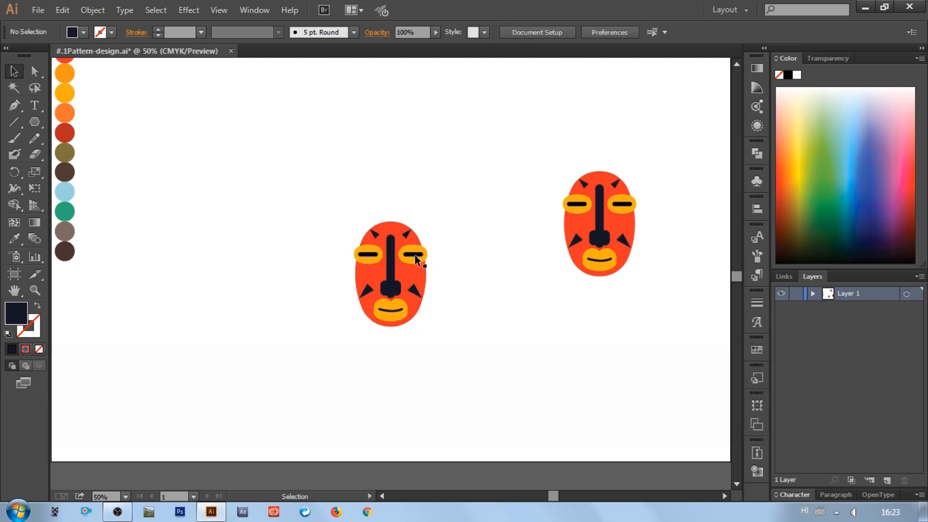
# Draw a tall narrow ellipse left of the center mask and pull its top anchor down to form a blunt-topped head.
pyautogui.click(36, 122)
pyautogui.moveTo(36, 122); pyautogui.dragTo(79, 154)
pyautogui.moveTo(181, 155); pyautogui.dragTo(246, 329)
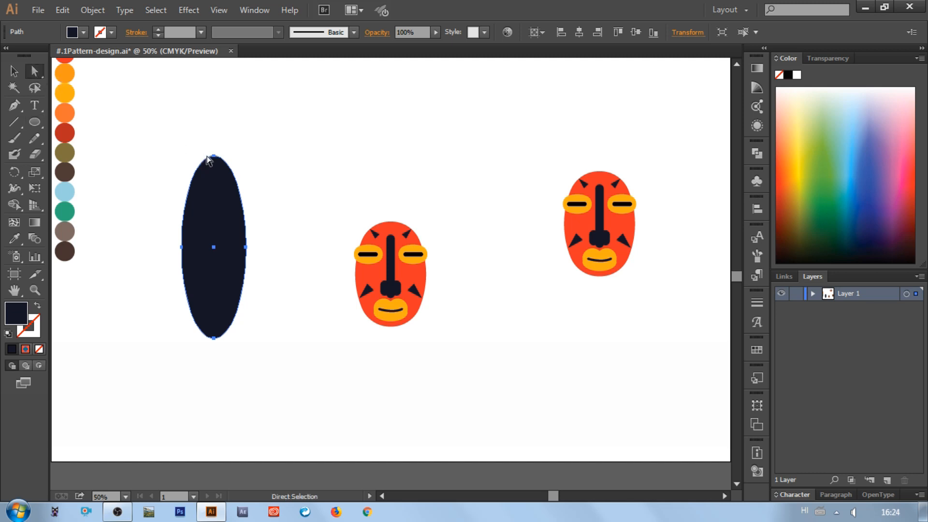
pyautogui.moveTo(214, 156); pyautogui.dragTo(214, 155)
pyautogui.press('shift')
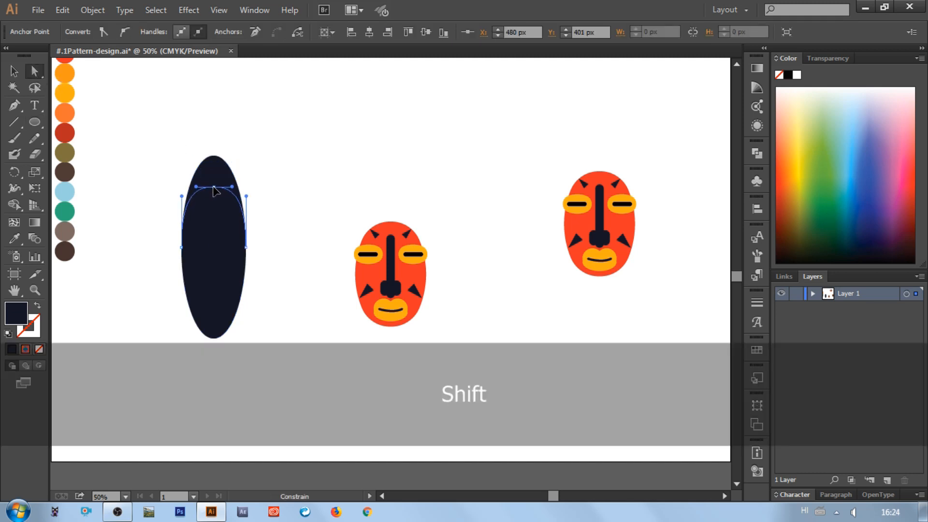
pyautogui.moveTo(215, 196); pyautogui.dragTo(214, 196)
pyautogui.click(292, 212)
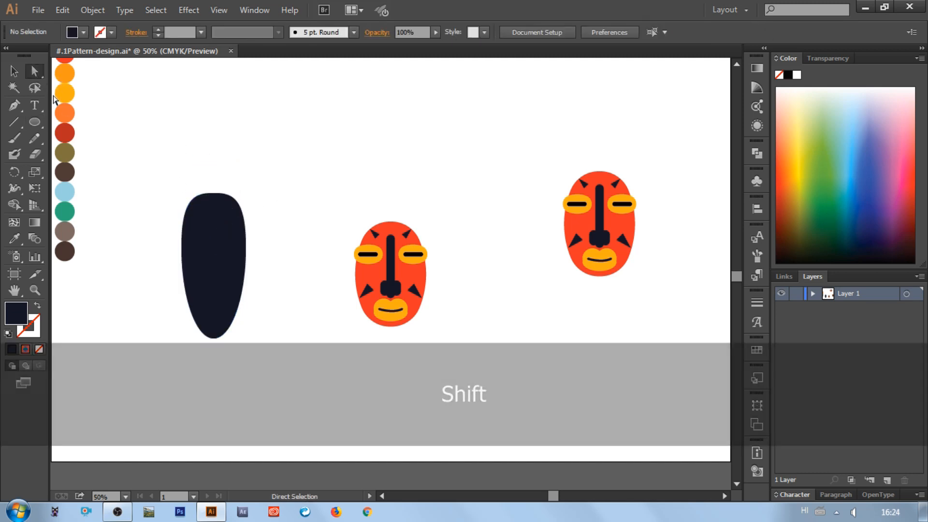
# Color the new head shape with the palette's bottom dark brown.
pyautogui.press('v')
pyautogui.press('i')
pyautogui.keyDown('ctrl'); pyautogui.click(223, 240); pyautogui.keyUp('ctrl')
pyautogui.click(65, 250)
pyautogui.press('v')
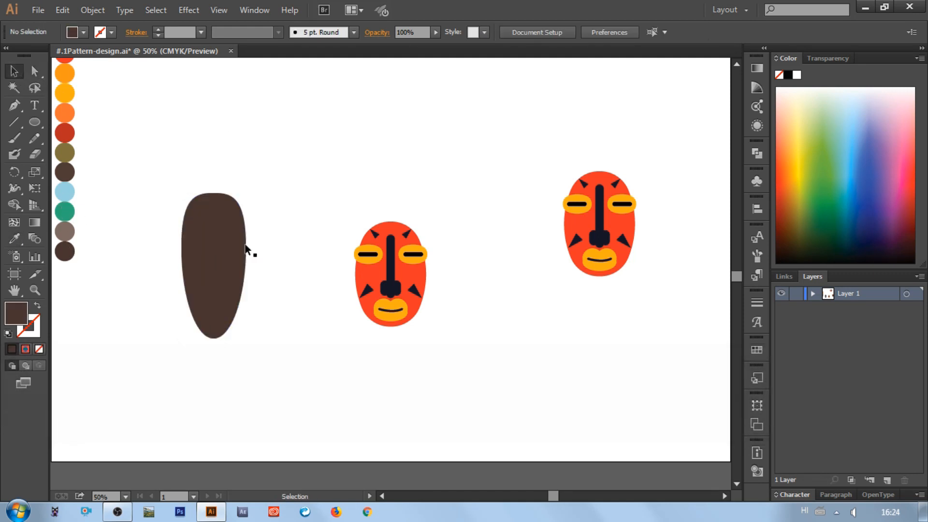
# Delete the center mask's red head and place the dark brown head shape behind its facial features.
pyautogui.moveTo(245, 248); pyautogui.dragTo(315, 220)
pyautogui.moveTo(382, 272); pyautogui.dragTo(425, 151)
pyautogui.press('Delete')
pyautogui.moveTo(313, 221); pyautogui.dragTo(422, 262)
pyautogui.hotkey('ctrl', '[')
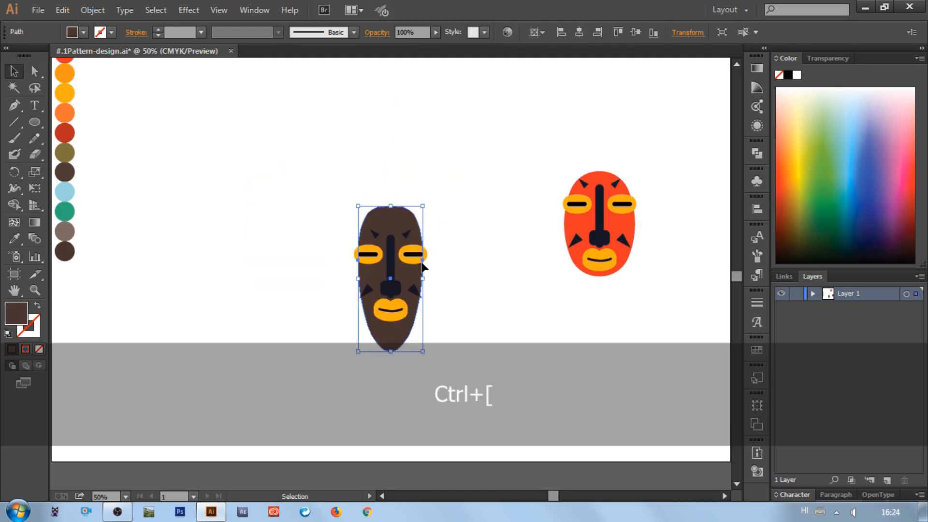
# Move the brown head straight up so its chin ends a little below the lips.
pyautogui.click(439, 313)
pyautogui.moveTo(405, 220); pyautogui.dragTo(404, 181)
pyautogui.moveTo(404, 180); pyautogui.dragTo(404, 198)
pyautogui.click(453, 217)
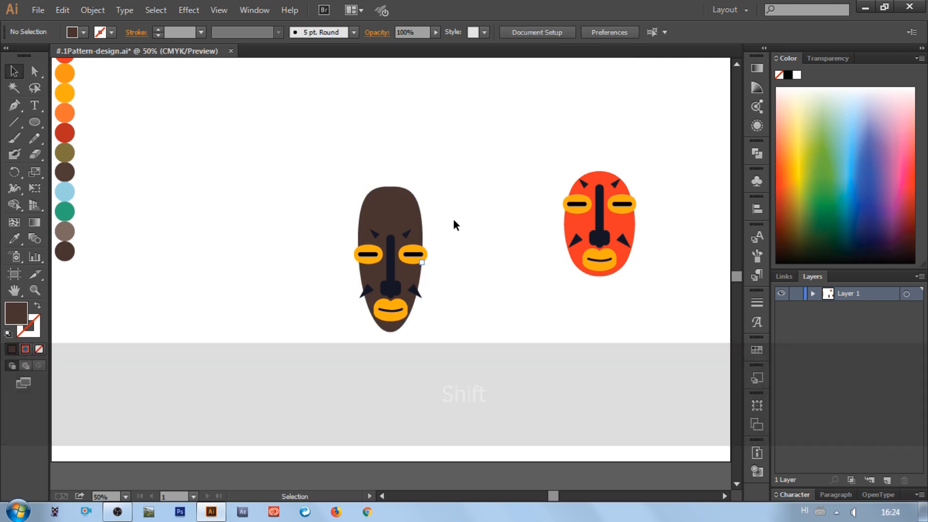
pyautogui.scroll(-2, 452, 217)
pyautogui.moveTo(405, 162); pyautogui.dragTo(405, 171)
# Color the brown mask's lips with the palette's light blue.
pyautogui.click(393, 213)
pyautogui.press('i')
pyautogui.keyDown('ctrl'); pyautogui.click(397, 262); pyautogui.keyUp('ctrl')
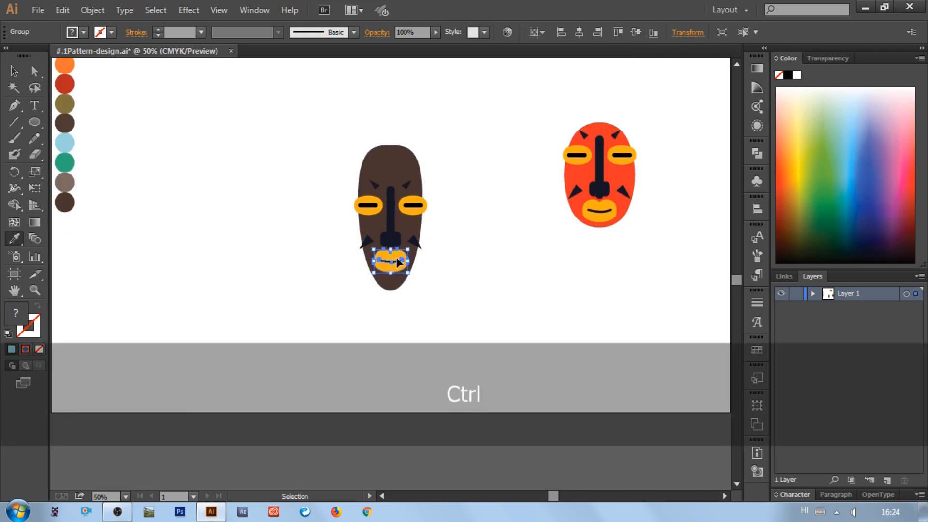
pyautogui.keyDown('ctrl'); pyautogui.click(417, 213); pyautogui.keyUp('ctrl')
pyautogui.keyDown('ctrl'); pyautogui.click(396, 268); pyautogui.keyUp('ctrl')
pyautogui.click(64, 143)
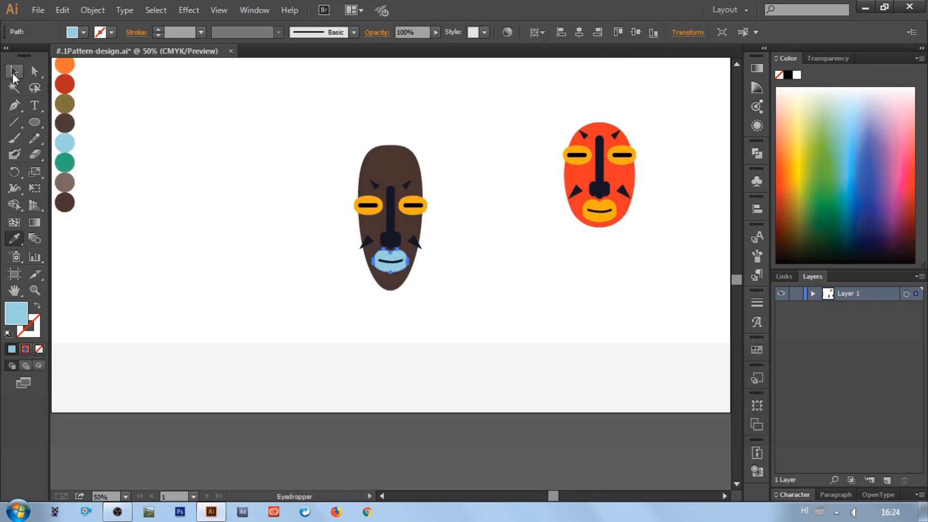
# Color the brown mask's eye ovals dark navy and their inner slits orange.
pyautogui.click(14, 72)
pyautogui.click(414, 212)
pyautogui.keyDown('shift'); pyautogui.click(372, 212); pyautogui.keyUp('shift')
pyautogui.press('i')
pyautogui.scroll(2, 68, 127)
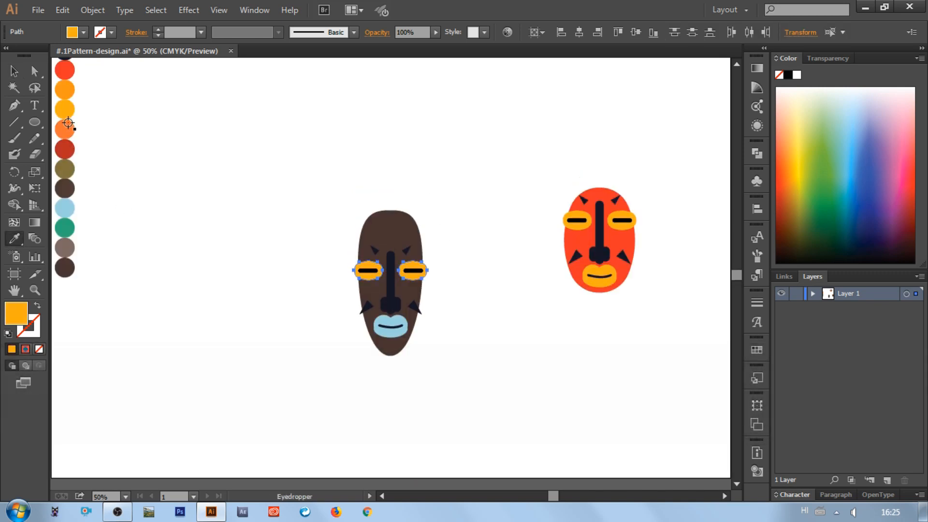
pyautogui.click(67, 147)
pyautogui.scroll(1, 67, 121)
pyautogui.keyDown('ctrl'); pyautogui.click(368, 303); pyautogui.keyUp('ctrl')
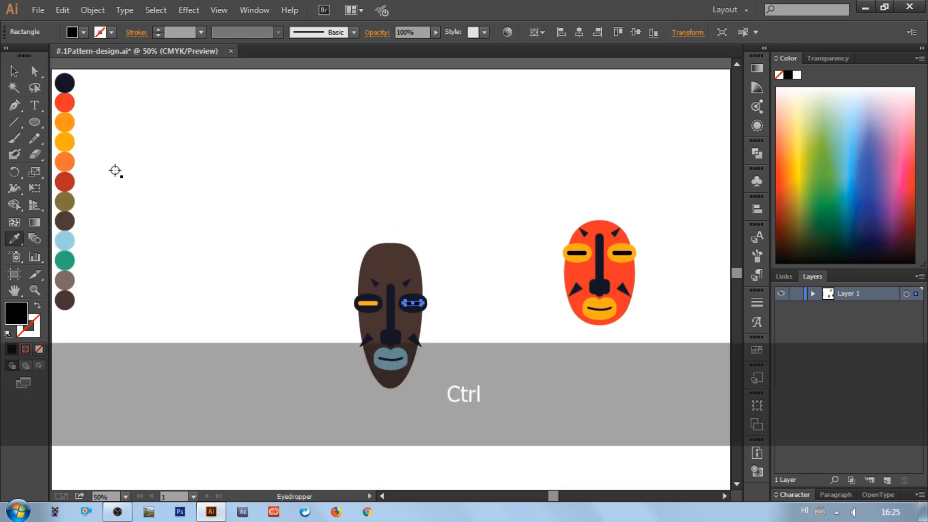
pyautogui.click(65, 122)
# Try green on the brown mask's nose and settle on the palette's bright orange-red for all nose parts.
pyautogui.keyDown('ctrl'); pyautogui.click(391, 310); pyautogui.keyUp('ctrl')
pyautogui.click(65, 260)
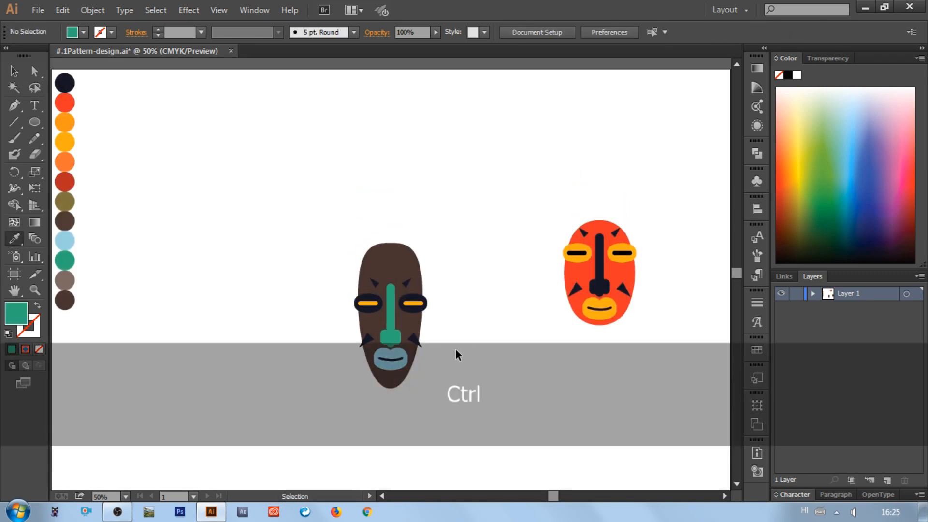
pyautogui.scroll(-2, 456, 356)
pyautogui.keyDown('ctrl'); pyautogui.click(391, 252); pyautogui.keyUp('ctrl')
pyautogui.keyDown('ctrl'); pyautogui.keyDown('shift'); pyautogui.click(385, 256); pyautogui.keyUp('shift'); pyautogui.keyUp('ctrl')
pyautogui.keyDown('ctrl'); pyautogui.keyDown('shift'); pyautogui.click(396, 252); pyautogui.keyUp('shift'); pyautogui.keyUp('ctrl')
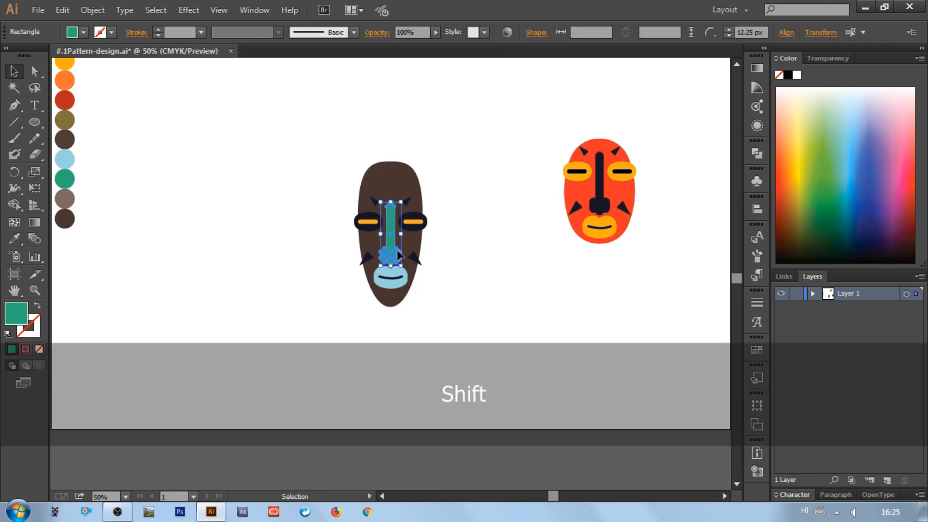
pyautogui.scroll(1, 426, 304)
pyautogui.scroll(2, 64, 116)
pyautogui.click(66, 101)
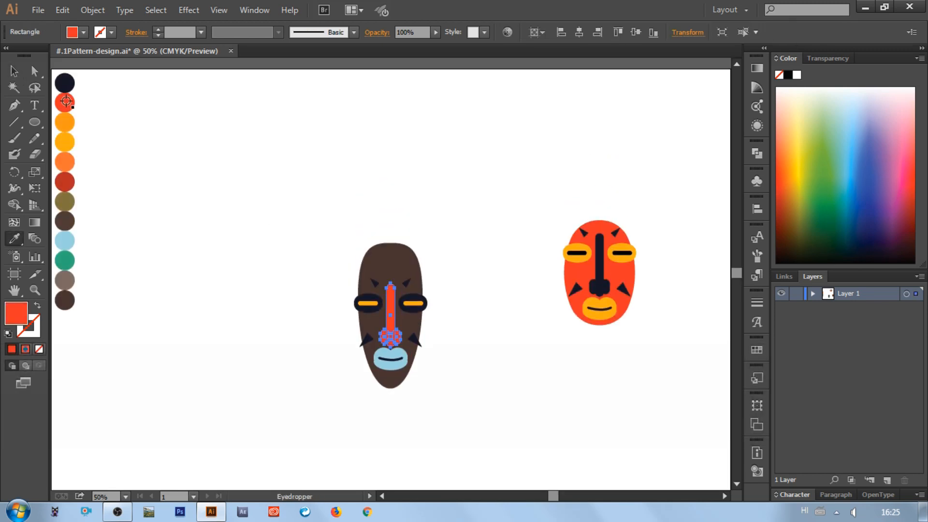
pyautogui.press('v')
pyautogui.click(224, 203)
# Enlarge the red mask's head oval slightly around its center and group the whole red mask.
pyautogui.scroll(-2, 224, 203)
pyautogui.click(618, 195)
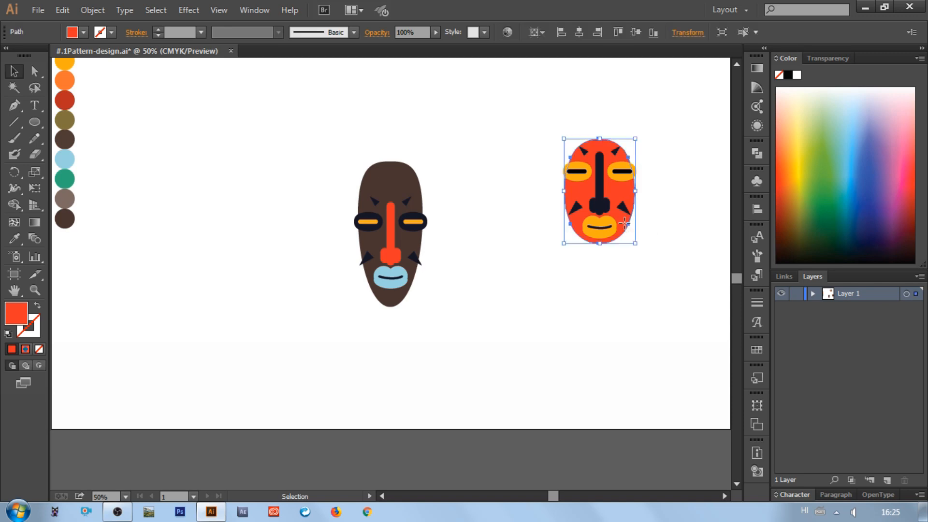
pyautogui.moveTo(636, 238); pyautogui.dragTo(549, 121)
pyautogui.rightClick(603, 193)
pyautogui.click(614, 254)
pyautogui.click(466, 292)
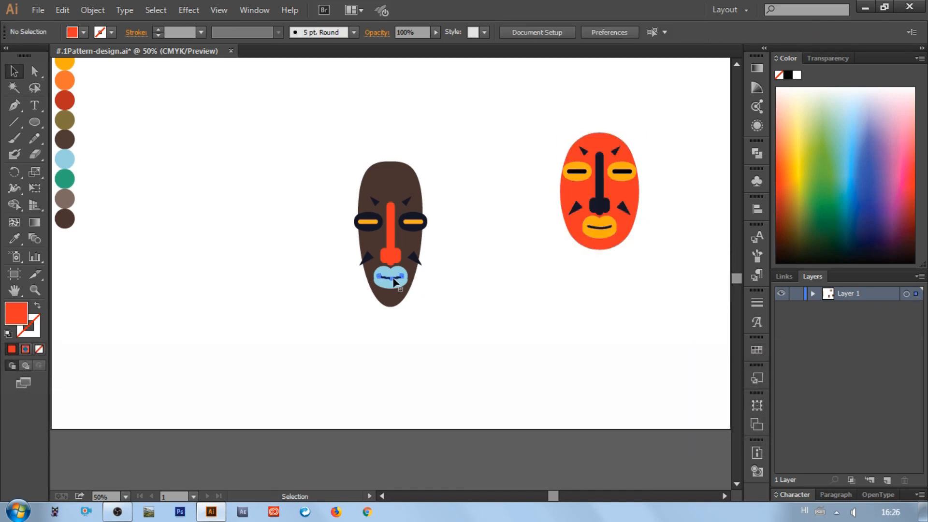
# Turn the brown mask's light blue lips upside down so the notch faces the chin.
pyautogui.click(392, 278)
pyautogui.click(435, 300)
pyautogui.moveTo(405, 282); pyautogui.dragTo(335, 267)
pyautogui.click(391, 277)
pyautogui.click(399, 285)
pyautogui.click(337, 272)
pyautogui.click(392, 277)
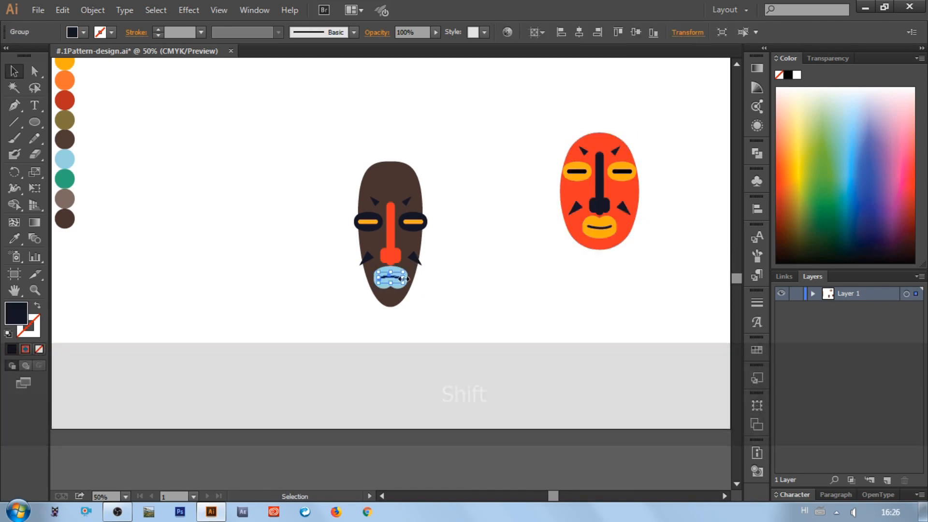
pyautogui.click(422, 296)
# Scale down the brown mask's lips and mouth line and set them slightly lower under the nose.
pyautogui.moveTo(405, 283)
pyautogui.mouseDown()
pyautogui.moveTo(372, 272)
pyautogui.moveTo(403, 286)
pyautogui.moveTo(391, 284)
pyautogui.mouseUp()
pyautogui.click(401, 284)
pyautogui.keyDown('shift'); pyautogui.click(391, 278); pyautogui.keyUp('shift')
pyautogui.click(428, 295)
pyautogui.click(398, 282)
pyautogui.keyDown('shift'); pyautogui.click(391, 277); pyautogui.keyUp('shift')
# Duplicate the finished brown mask, place one copy right beside the red mask and group it.
pyautogui.click(457, 169)
pyautogui.hotkey('ctrl', 'c')
pyautogui.hotkey('ctrl', 'v')
pyautogui.moveTo(333, 150); pyautogui.dragTo(688, 171)
pyautogui.rightClick(537, 315)
pyautogui.click(574, 381)
pyautogui.click(503, 345)
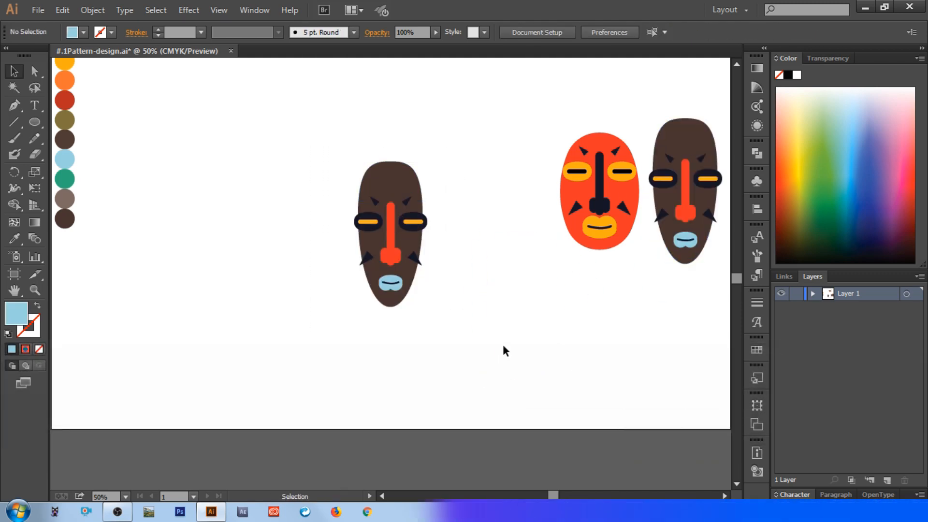
# Draw a tall narrow rounded rectangle about 120 by 484 px to the left of the center mask.
pyautogui.click(31, 123)
pyautogui.moveTo(31, 123); pyautogui.dragTo(92, 170)
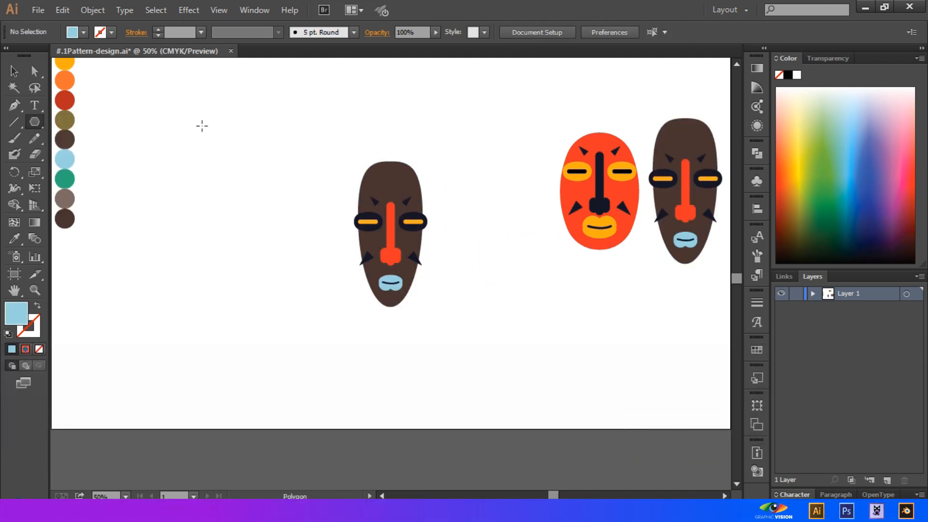
pyautogui.moveTo(34, 122); pyautogui.dragTo(75, 138)
pyautogui.moveTo(180, 142); pyautogui.dragTo(201, 306)
pyautogui.moveTo(181, 217); pyautogui.dragTo(181, 215)
pyautogui.moveTo(206, 231); pyautogui.dragTo(238, 220)
# Reshape the rounded rectangle's anchors so its sides taper to a narrow chin and its top is fully rounded.
pyautogui.click(238, 202)
pyautogui.keyDown('shift'); pyautogui.click(198, 202); pyautogui.keyUp('shift')
pyautogui.click(239, 202)
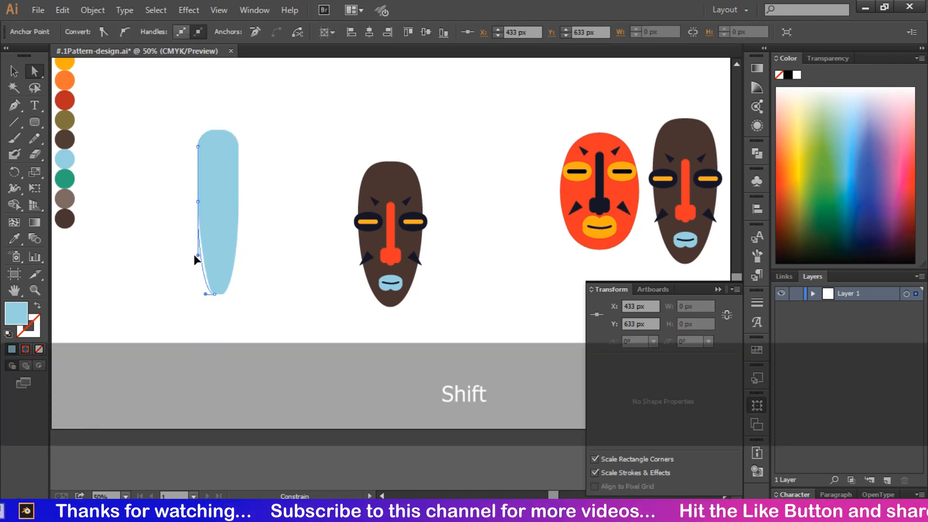
pyautogui.moveTo(194, 255); pyautogui.dragTo(195, 255)
pyautogui.click(179, 213)
pyautogui.click(209, 140)
pyautogui.click(288, 202)
pyautogui.click(224, 294)
pyautogui.click(229, 298)
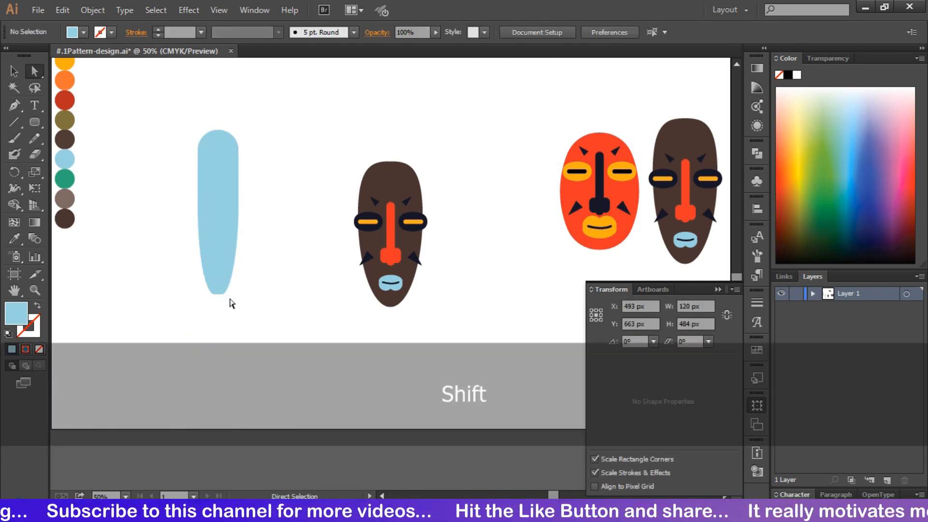
# Color the tapered head shape with the palette's green.
pyautogui.click(222, 175)
pyautogui.scroll(1, 222, 174)
pyautogui.click(15, 238)
pyautogui.click(66, 194)
pyautogui.click(14, 72)
pyautogui.click(163, 119)
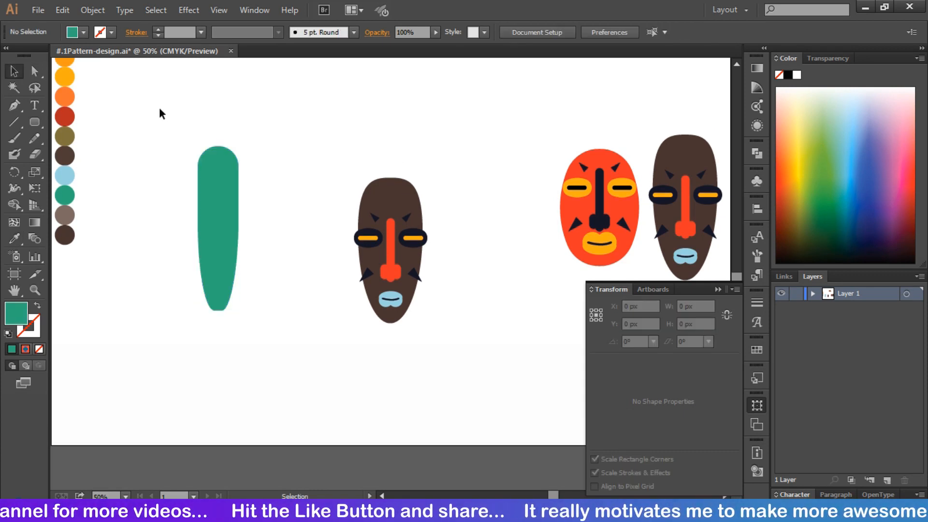
# Delete the center mask's brown head and put the green tapered shape in its place behind the features.
pyautogui.click(387, 185)
pyautogui.press('Delete')
pyautogui.moveTo(218, 203); pyautogui.dragTo(391, 233)
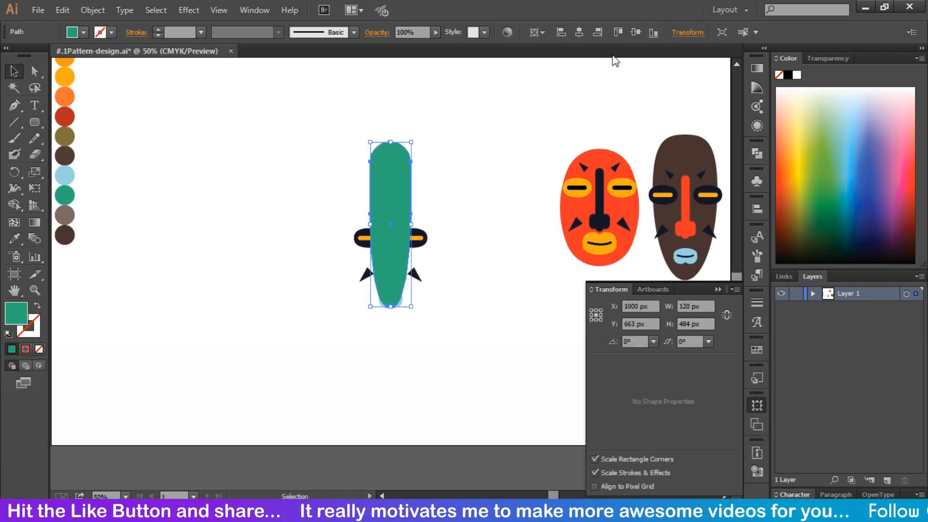
# Duplicate the complete green mask straight to the left.
pyautogui.moveTo(474, 162); pyautogui.dragTo(356, 309)
pyautogui.moveTo(382, 207); pyautogui.dragTo(203, 208)
pyautogui.click(299, 213)
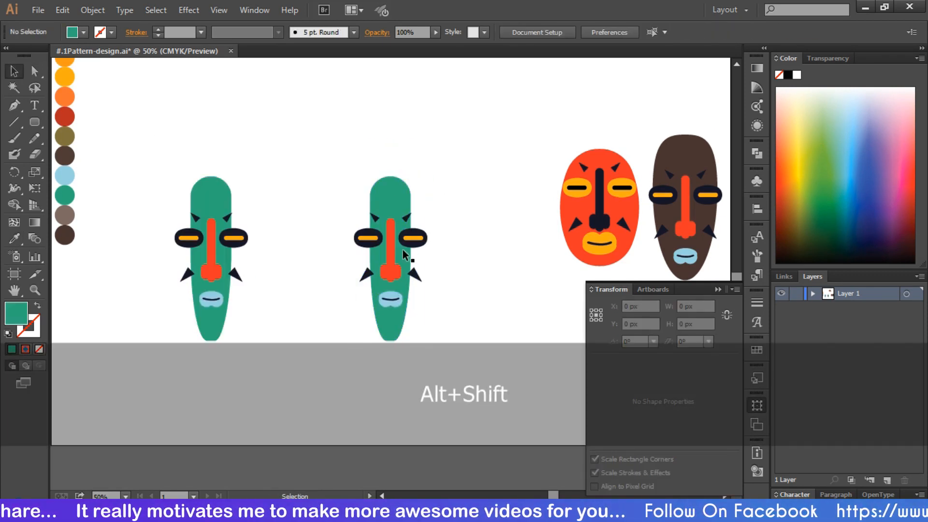
# Move both eyes of the center green mask inward so they touch the nose bridge.
pyautogui.hotkey('ctrl', '=')
pyautogui.hotkey('ctrl', '=')
pyautogui.moveTo(480, 177); pyautogui.dragTo(437, 209)
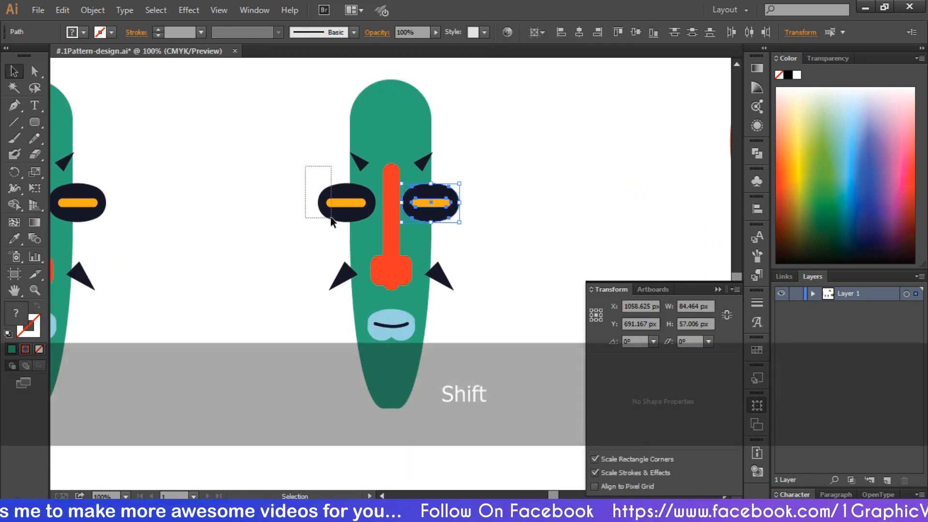
pyautogui.click(488, 256)
# Delete the center green mask's forehead wedges, and shrink and lower its cheek wedges to just above the lips.
pyautogui.click(441, 282)
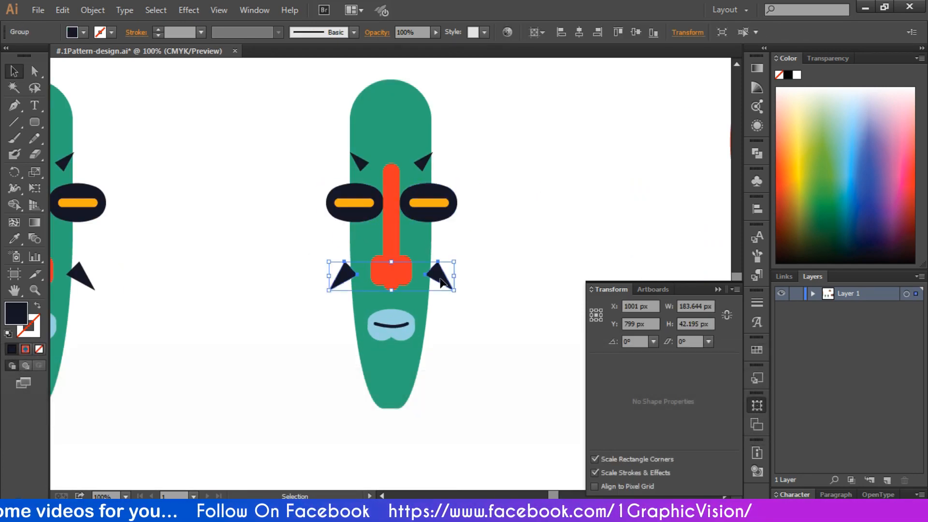
pyautogui.press('Delete')
pyautogui.click(441, 281)
pyautogui.click(459, 286)
pyautogui.moveTo(454, 291); pyautogui.dragTo(429, 301)
pyautogui.click(454, 285)
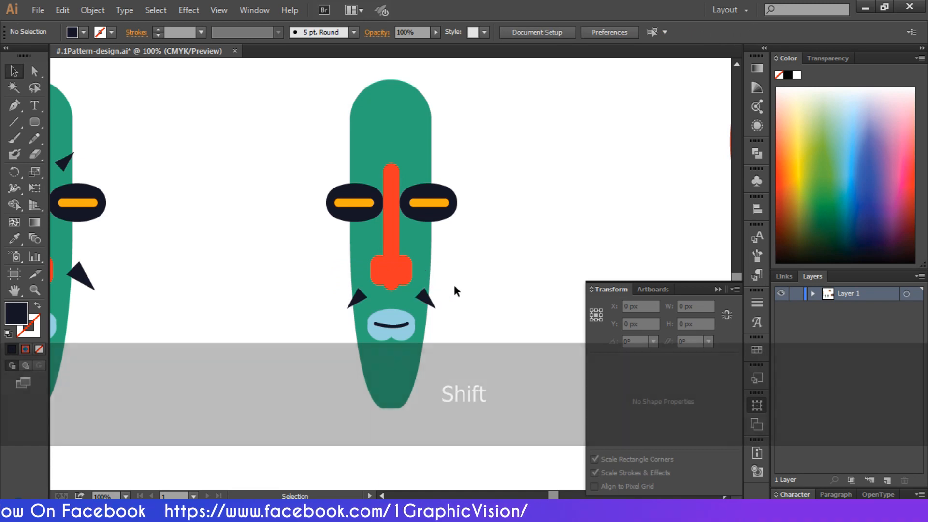
# Color the center green mask's nose with the palette's dark red.
pyautogui.click(405, 331)
pyautogui.hotkey('ctrl', '-')
pyautogui.hotkey('ctrl', '-')
pyautogui.click(391, 271)
pyautogui.click(15, 238)
pyautogui.click(65, 78)
pyautogui.click(65, 117)
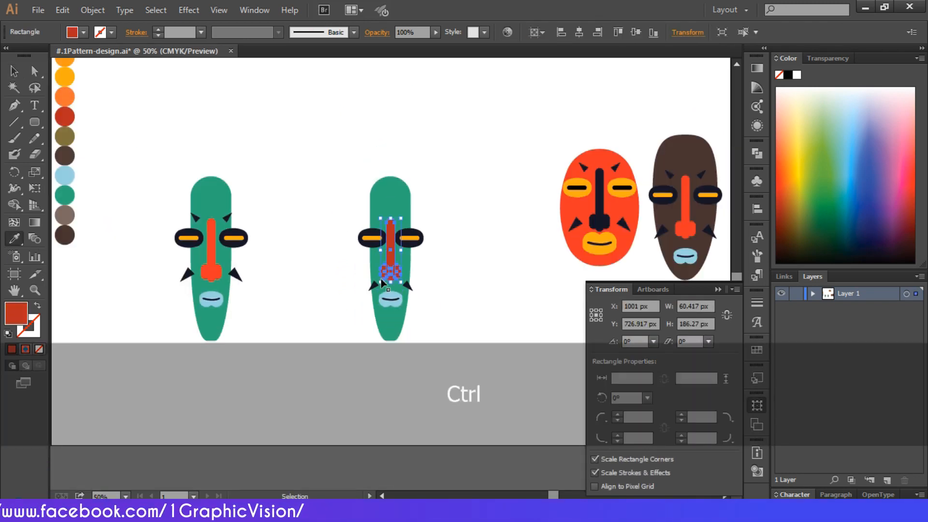
# Color the center green mask's lips yellow-orange and its cheek wedges bright orange-red.
pyautogui.keyDown('ctrl'); pyautogui.click(390, 295); pyautogui.keyUp('ctrl')
pyautogui.scroll(1, 75, 213)
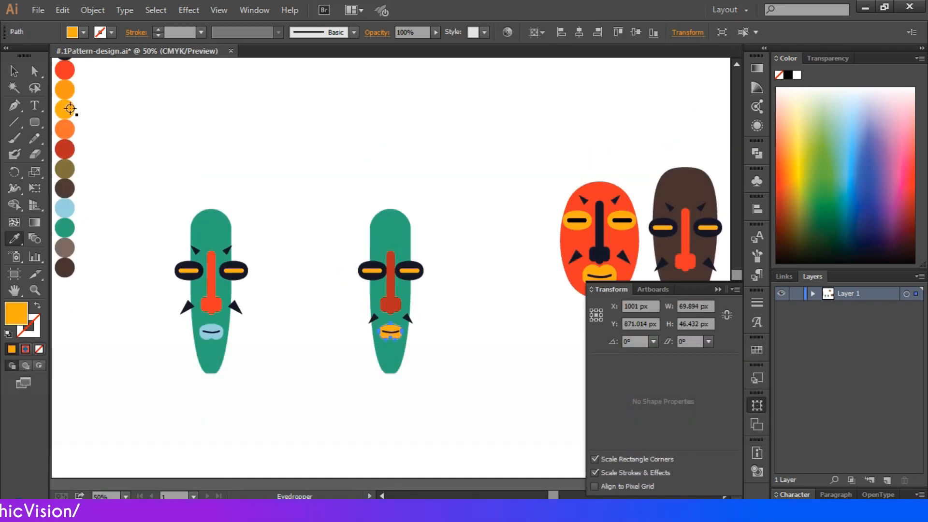
pyautogui.press('ctrl')
pyautogui.click(65, 71)
pyautogui.keyDown('ctrl'); pyautogui.click(390, 291); pyautogui.keyUp('ctrl')
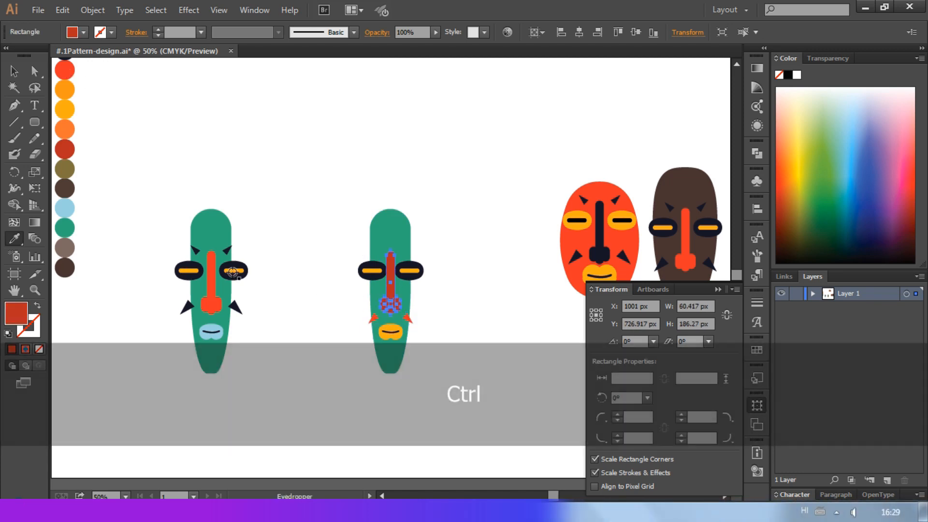
# Color the center green mask's nose yellow-orange and its lips olive from the palette.
pyautogui.click(65, 111)
pyautogui.keyDown('ctrl'); pyautogui.click(391, 335); pyautogui.keyUp('ctrl')
pyautogui.click(65, 170)
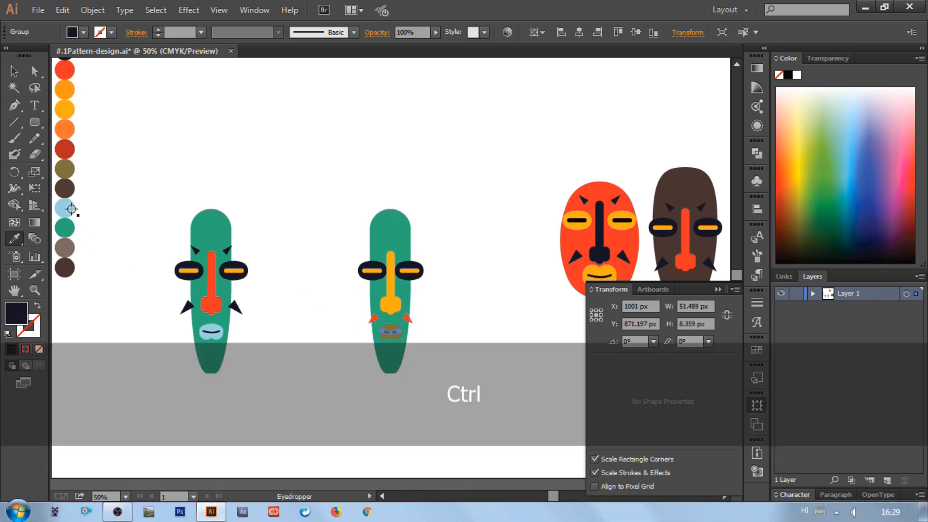
# Color the mouth line of the center green mask light blue.
pyautogui.click(72, 209)
pyautogui.press('v')
pyautogui.click(490, 282)
# Color the center mask's head shape with the palette's dark navy.
pyautogui.click(393, 232)
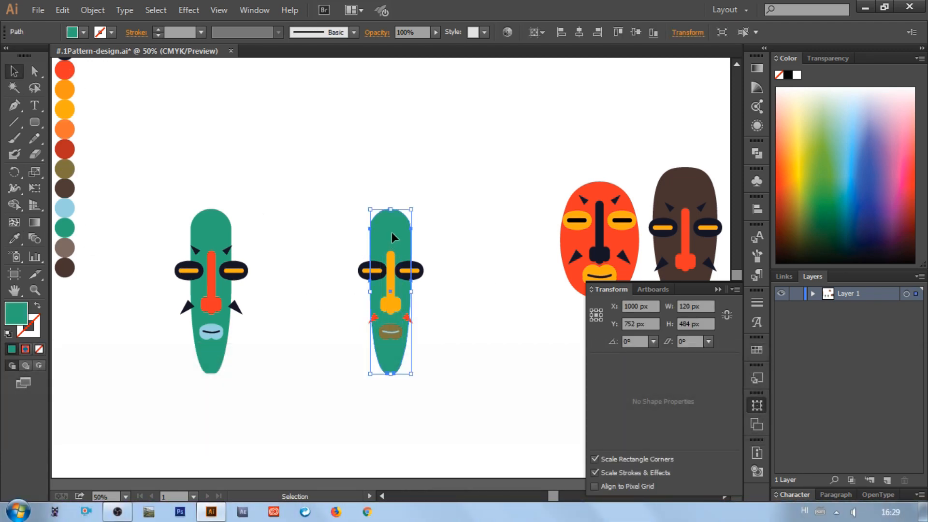
pyautogui.press('i')
pyautogui.click(65, 184)
pyautogui.click(64, 209)
pyautogui.click(65, 233)
pyautogui.click(65, 246)
pyautogui.click(64, 269)
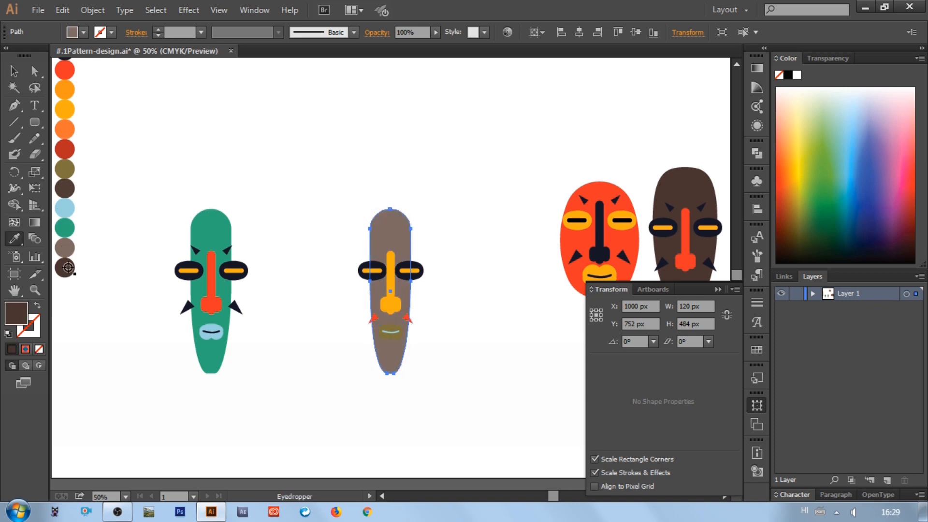
pyautogui.click(65, 130)
pyautogui.click(65, 150)
pyautogui.click(65, 109)
pyautogui.click(65, 90)
pyautogui.scroll(1, 64, 83)
pyautogui.click(65, 83)
pyautogui.scroll(-2, 65, 83)
pyautogui.press('v')
pyautogui.click(365, 190)
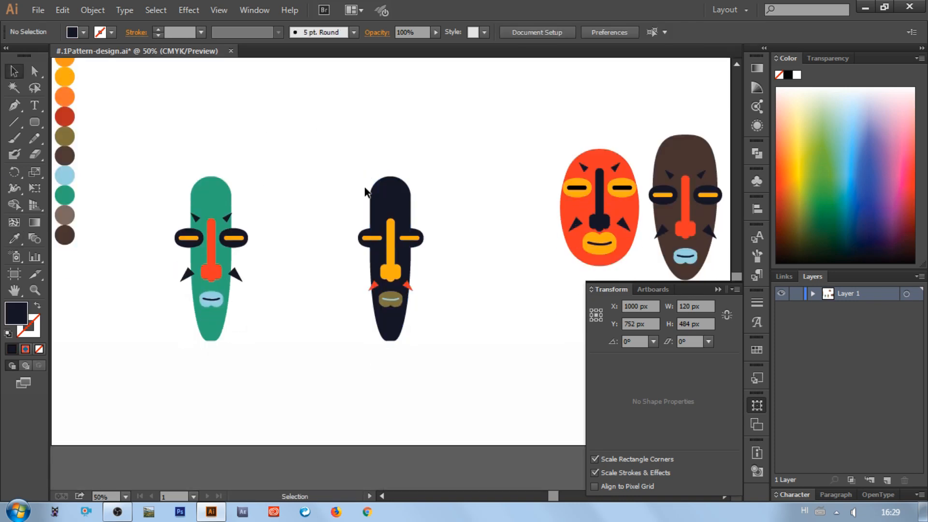
# Color the outer shapes of both eyes on the navy mask bright orange-red.
pyautogui.click(366, 233)
pyautogui.keyDown('shift'); pyautogui.click(419, 241); pyautogui.keyUp('shift')
pyautogui.press('i')
pyautogui.click(65, 176)
pyautogui.click(65, 195)
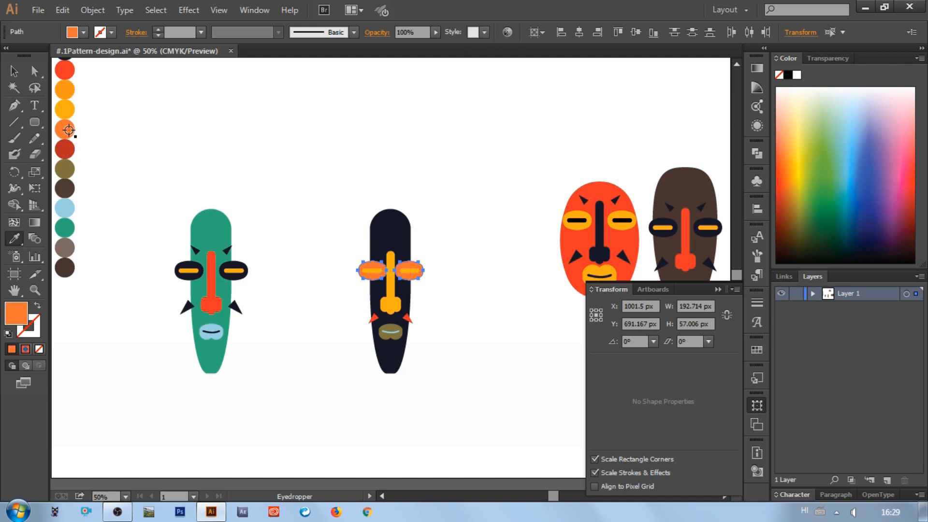
pyautogui.press('v')
pyautogui.click(338, 173)
# Shrink the navy mask's nose and lower it to just above the lips.
pyautogui.click(391, 302)
pyautogui.moveTo(401, 314); pyautogui.dragTo(399, 306)
pyautogui.moveTo(391, 295); pyautogui.dragTo(392, 308)
# Delete the navy mask's right eye, including its outer shape and yellow slit.
pyautogui.hotkey('ctrl', '=')
pyautogui.hotkey('ctrl', '=')
pyautogui.hotkey('ctrl', '=')
pyautogui.click(460, 184)
pyautogui.press('Delete')
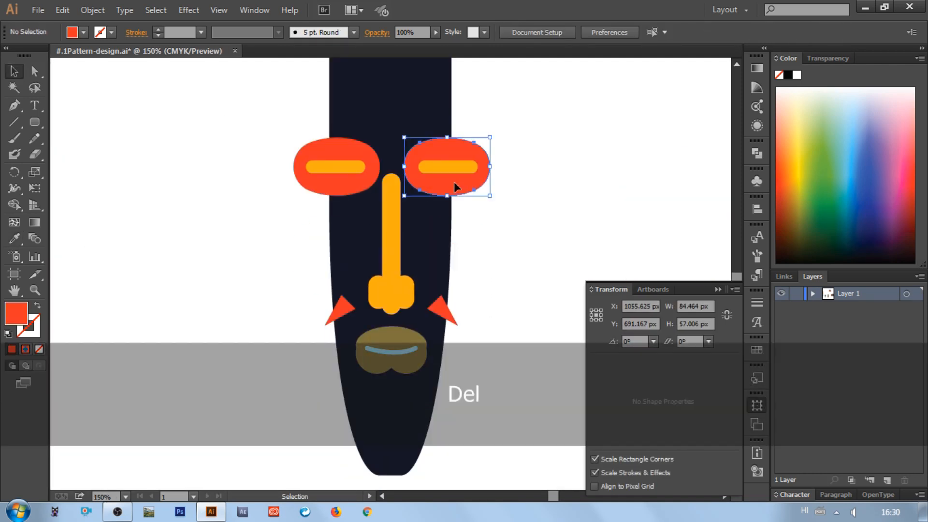
# Rotate the left eye's orange-red oval 90° to stand upright and fit its yellow slit horizontally inside it.
pyautogui.click(361, 150)
pyautogui.moveTo(383, 134); pyautogui.dragTo(310, 127)
pyautogui.click(344, 167)
pyautogui.moveTo(369, 157); pyautogui.dragTo(352, 135)
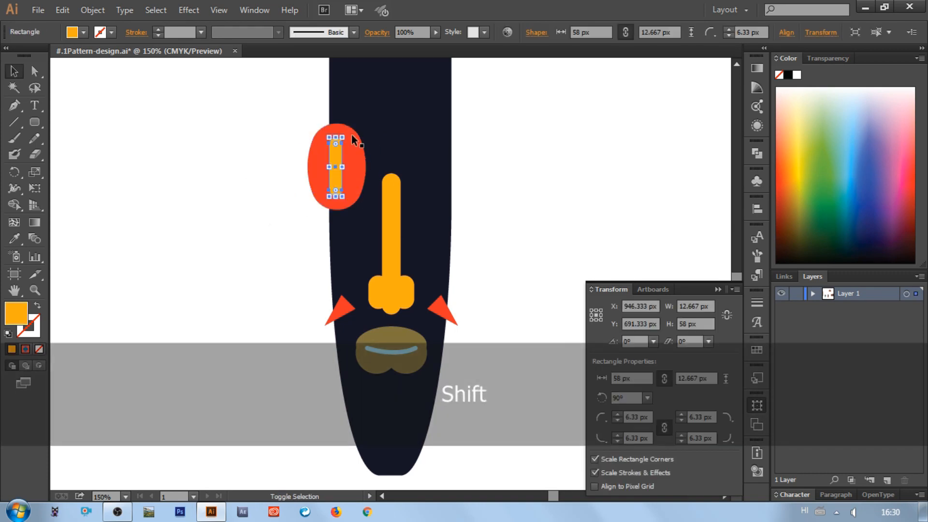
pyautogui.keyDown('shift'); pyautogui.click(352, 179); pyautogui.keyUp('shift')
pyautogui.moveTo(359, 171); pyautogui.dragTo(345, 309)
# Group the left eye's oval and slit, and place a matching copy on the other side of the nose.
pyautogui.click(286, 194)
pyautogui.click(328, 167)
pyautogui.keyDown('shift'); pyautogui.click(342, 155); pyautogui.keyUp('shift')
pyautogui.hotkey('ctrl', 'g')
pyautogui.click(532, 246)
# Group the finished navy mask and move it beside the round orange-red mask.
pyautogui.hotkey('ctrl', '-')
pyautogui.hotkey('ctrl', '-')
pyautogui.hotkey('ctrl', '-')
pyautogui.rightClick(396, 291)
pyautogui.click(441, 355)
pyautogui.moveTo(398, 276); pyautogui.dragTo(524, 231)
pyautogui.click(367, 237)
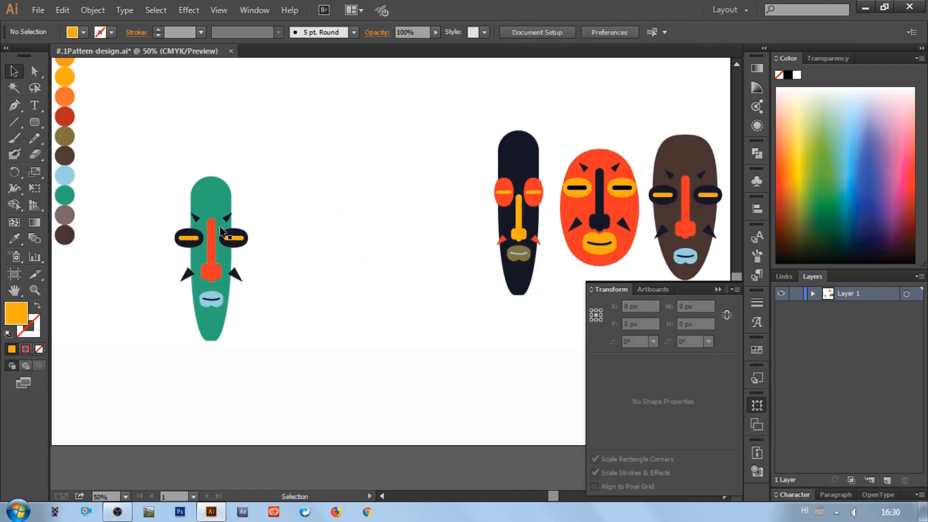
# Move the remaining green mask toward the navy one and delete its green head shape, keeping the facial features.
pyautogui.click(221, 232)
pyautogui.moveTo(221, 232); pyautogui.dragTo(357, 232)
pyautogui.click(355, 187)
pyautogui.press('Delete')
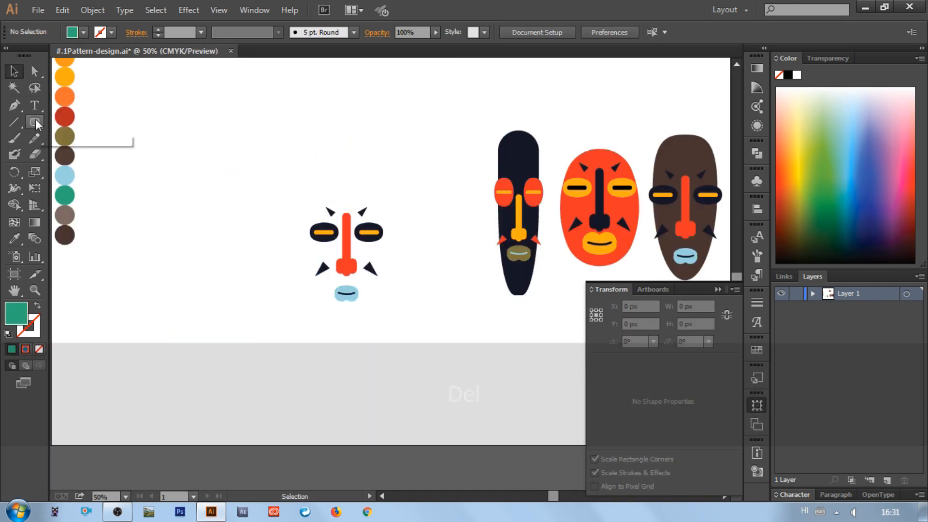
# Create a green seven-sided polygon about 290 px wide and rotate it 180° so its point faces down.
pyautogui.click(36, 119)
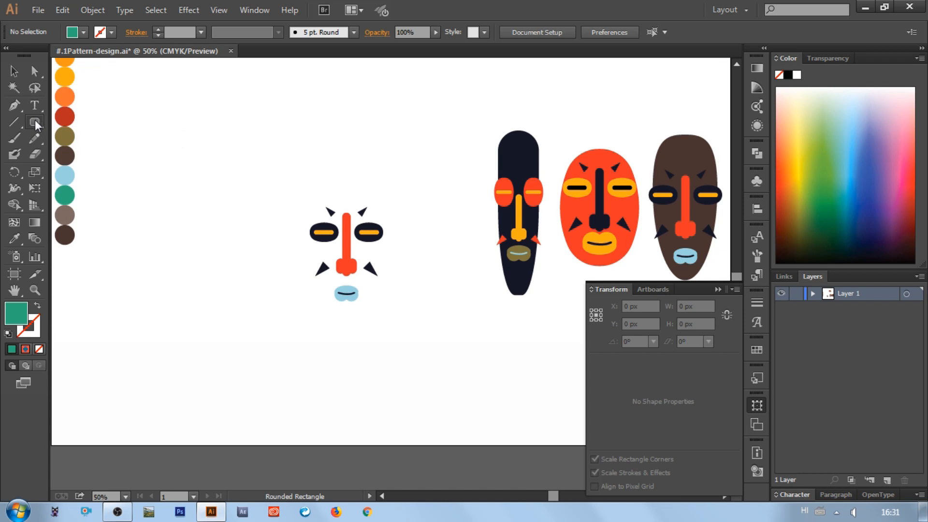
pyautogui.moveTo(35, 119); pyautogui.dragTo(81, 170)
pyautogui.click(204, 174)
pyautogui.write('7')
pyautogui.click(409, 285)
pyautogui.press('v')
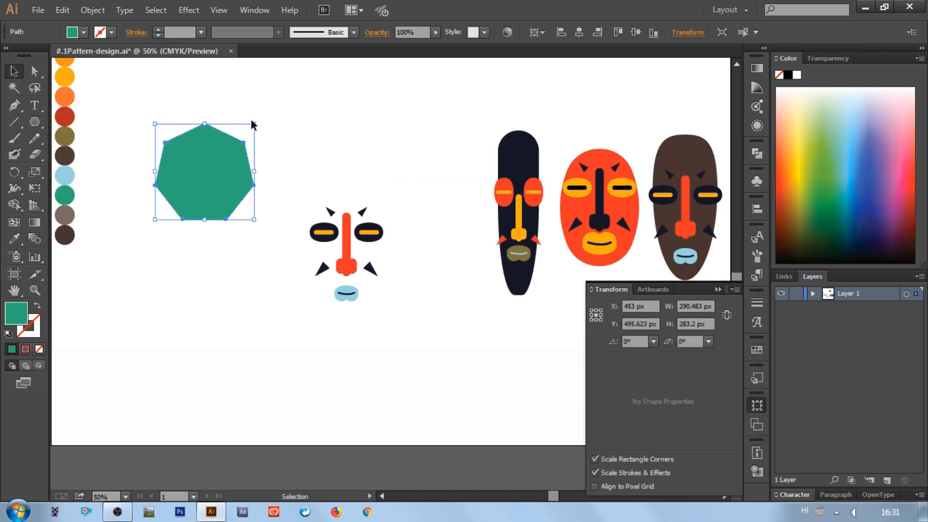
pyautogui.moveTo(257, 121); pyautogui.dragTo(277, 272)
pyautogui.click(276, 272)
# Spread the polygon's two top anchor points apart to widen its flat upper edge.
pyautogui.hotkey('ctrl', '=')
pyautogui.hotkey('ctrl', '=')
pyautogui.scroll(5, 225, 244)
pyautogui.hscroll(3, 225, 243)
pyautogui.click(208, 223)
pyautogui.click(35, 72)
pyautogui.click(242, 137)
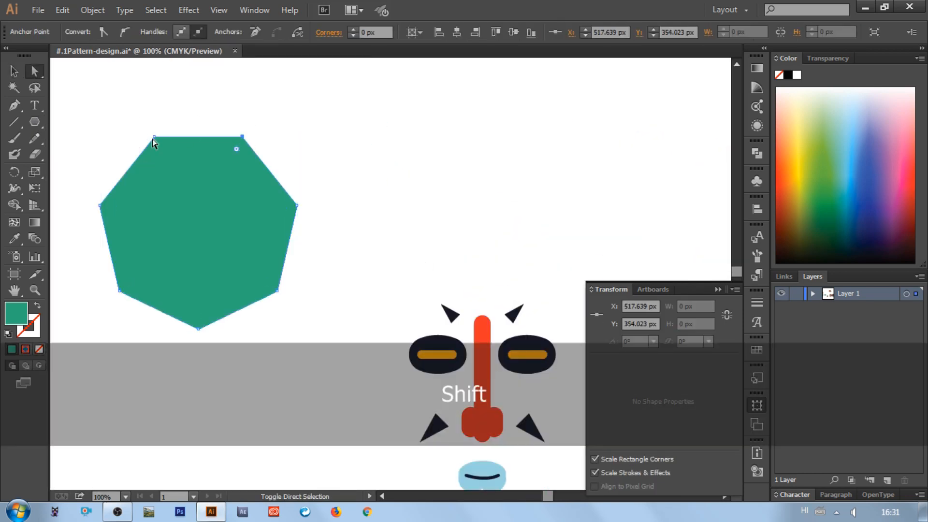
pyautogui.keyDown('shift'); pyautogui.click(153, 139); pyautogui.keyUp('shift')
pyautogui.press('s')
pyautogui.moveTo(153, 141); pyautogui.dragTo(137, 140)
pyautogui.press('v')
pyautogui.click(306, 175)
# Pull the polygon's bottom point down to make it about 349 px tall, and shift the shape toward the facial features.
pyautogui.scroll(-4, 252, 179)
pyautogui.click(210, 182)
pyautogui.press('a')
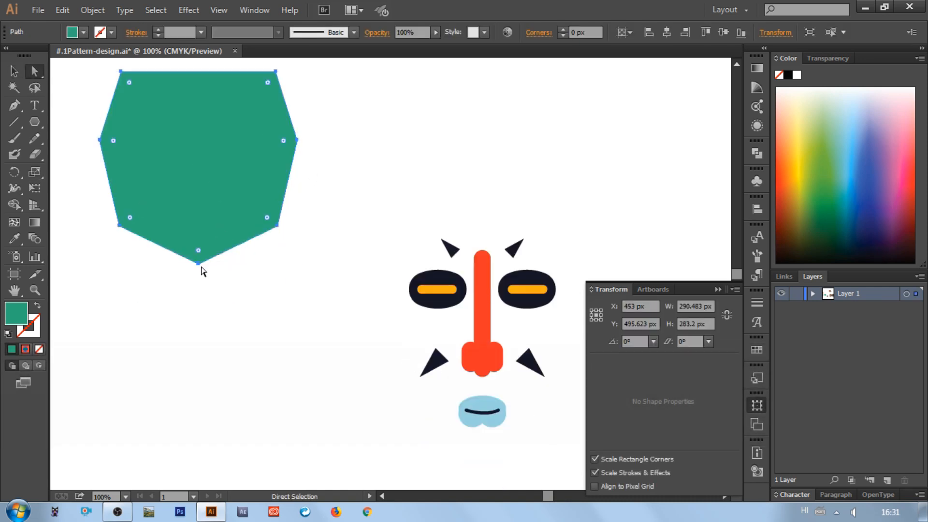
pyautogui.moveTo(199, 265); pyautogui.dragTo(199, 309)
pyautogui.scroll(3, 213, 293)
pyautogui.click(225, 261)
pyautogui.moveTo(289, 186); pyautogui.dragTo(359, 184)
pyautogui.moveTo(269, 343); pyautogui.dragTo(269, 250)
pyautogui.hotkey('ctrl', 'z')
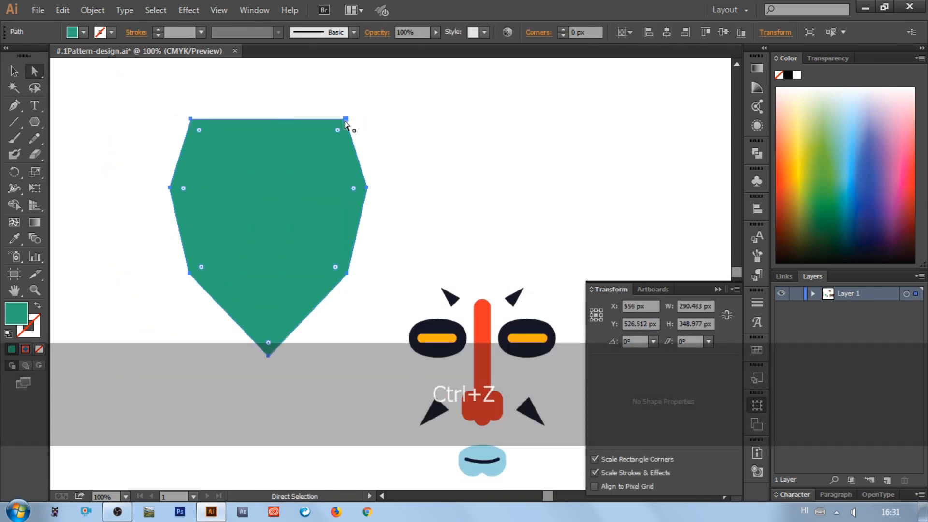
# Round the two top corners of the green head shape to about 118 px.
pyautogui.click(346, 119)
pyautogui.keyDown('shift'); pyautogui.click(191, 119); pyautogui.keyUp('shift')
pyautogui.moveTo(200, 130); pyautogui.dragTo(303, 319)
pyautogui.hscroll(4, 304, 309)
# Round the two lower side corners and the bottom point of the green head shape.
pyautogui.click(282, 273)
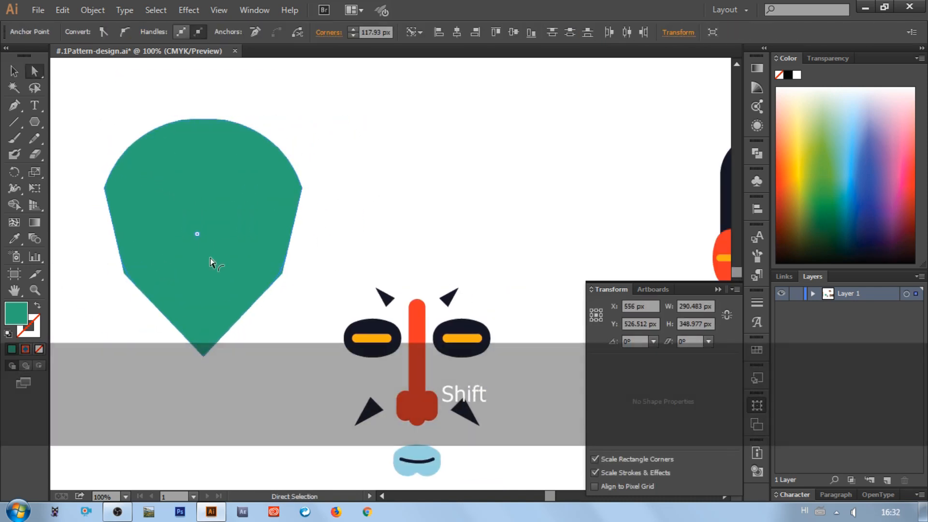
pyautogui.moveTo(210, 259); pyautogui.dragTo(210, 261)
pyautogui.click(190, 348)
pyautogui.click(203, 356)
pyautogui.moveTo(204, 345); pyautogui.dragTo(204, 326)
pyautogui.click(246, 329)
# Soften the head shape's remaining sharp side corners with the Smooth tool.
pyautogui.hscroll(-3, 269, 248)
pyautogui.click(170, 188)
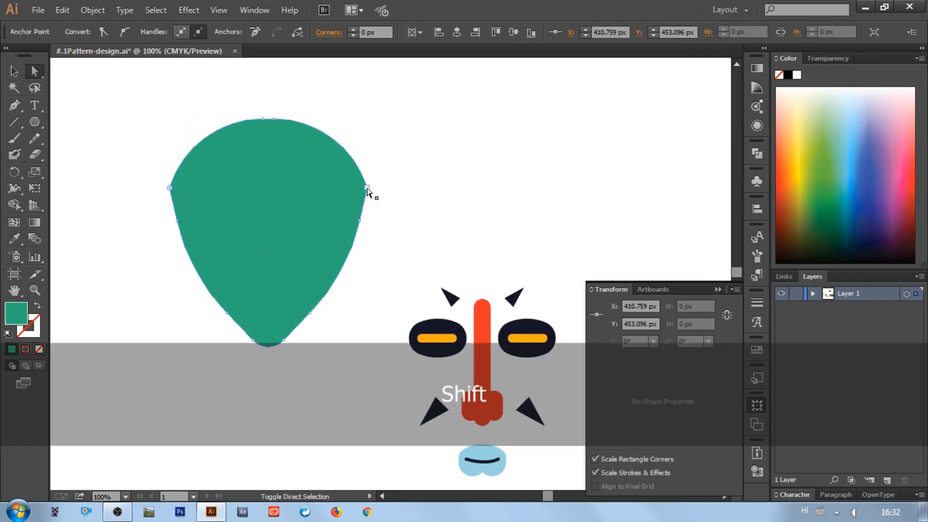
pyautogui.keyDown('shift'); pyautogui.click(367, 187); pyautogui.keyUp('shift')
pyautogui.click(145, 196)
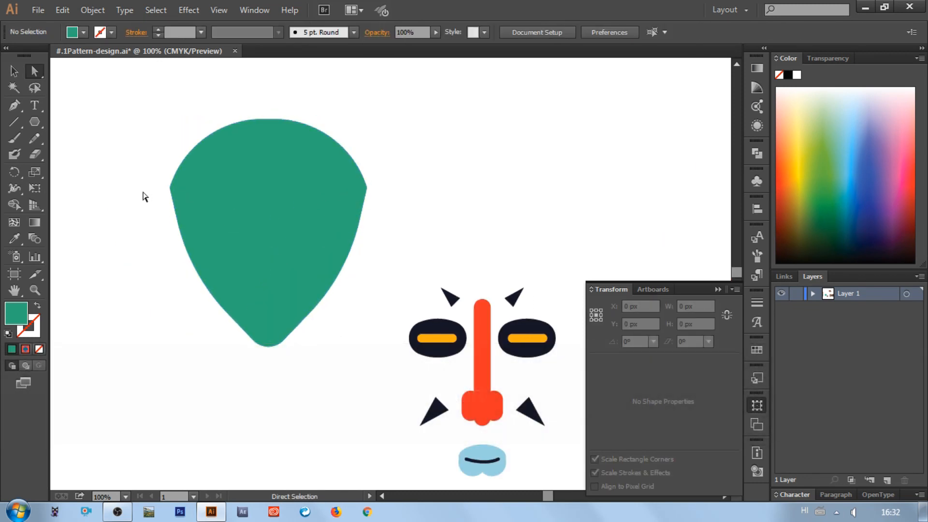
pyautogui.hotkey('ctrl', '-')
pyautogui.keyDown('ctrl'); pyautogui.click(259, 241); pyautogui.keyUp('ctrl')
pyautogui.moveTo(35, 138); pyautogui.dragTo(104, 153)
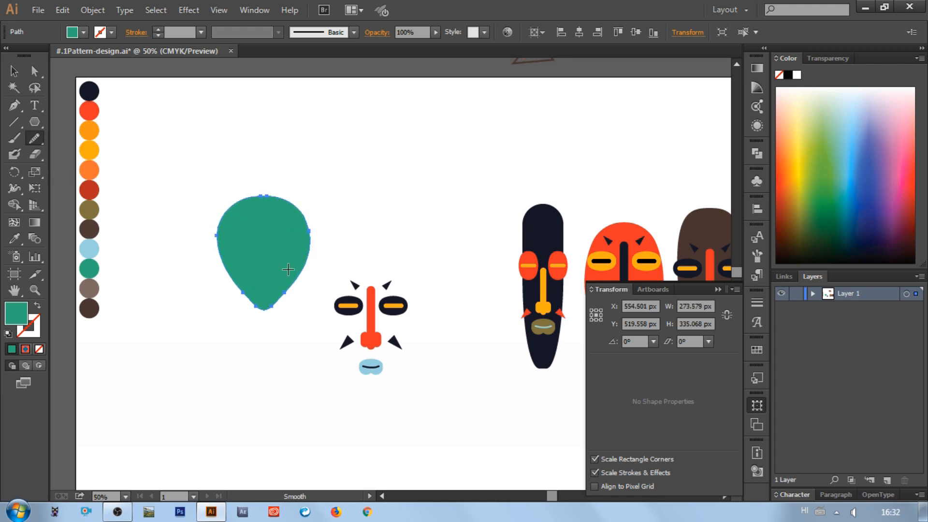
pyautogui.hotkey('ctrl', 'z')
# Move the green head shape over the loose facial features and send it behind them.
pyautogui.press('v')
pyautogui.click(332, 227)
pyautogui.moveTo(268, 219); pyautogui.dragTo(376, 290)
pyautogui.hotkey('ctrl', '[')
pyautogui.scroll(-3, 343, 270)
pyautogui.hscroll(3, 343, 269)
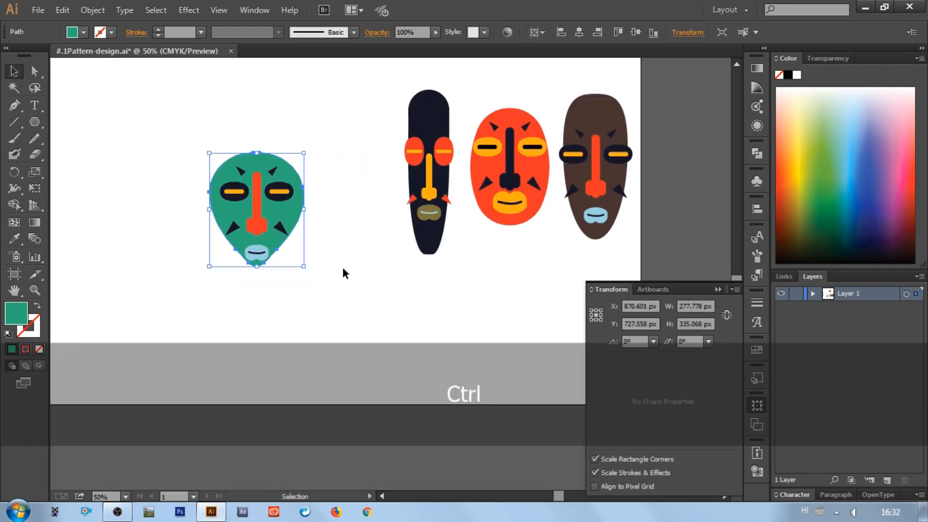
# Scale the green head down to about 218 by 263 px and position it behind the eyes and nose.
pyautogui.hotkey('shift', 'Down')
pyautogui.hotkey('shift', 'Down')
pyautogui.hotkey('shift', 'Down')
pyautogui.moveTo(304, 274); pyautogui.dragTo(296, 265)
pyautogui.hotkey('shift', 'Up')
pyautogui.hotkey('shift', 'Up')
pyautogui.hotkey('shift', 'Up')
pyautogui.click(300, 232)
# Shrink the green mask's nose and raise the lips to sit directly beneath it.
pyautogui.hotkey('ctrl', '=')
pyautogui.hotkey('ctrl', '=')
pyautogui.hotkey('ctrl', '=')
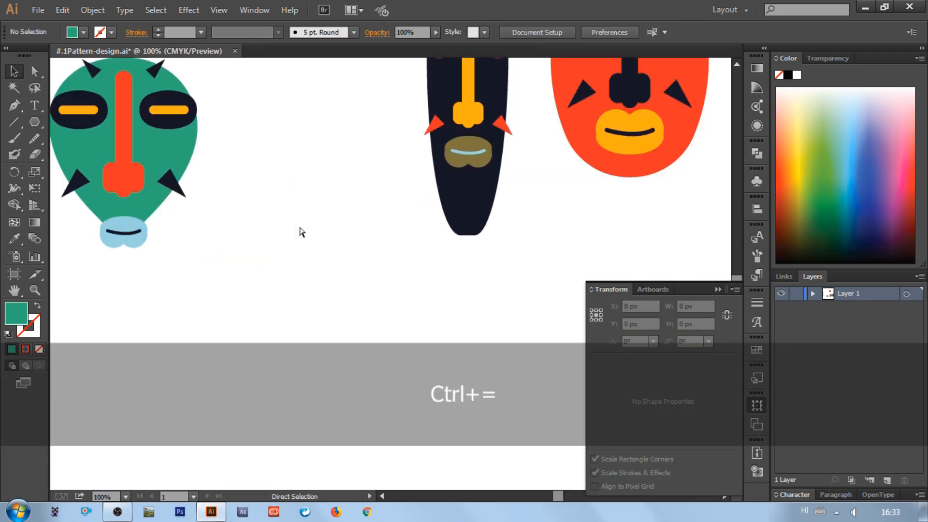
pyautogui.hscroll(-5, 298, 229)
pyautogui.click(260, 221)
pyautogui.scroll(5, 340, 248)
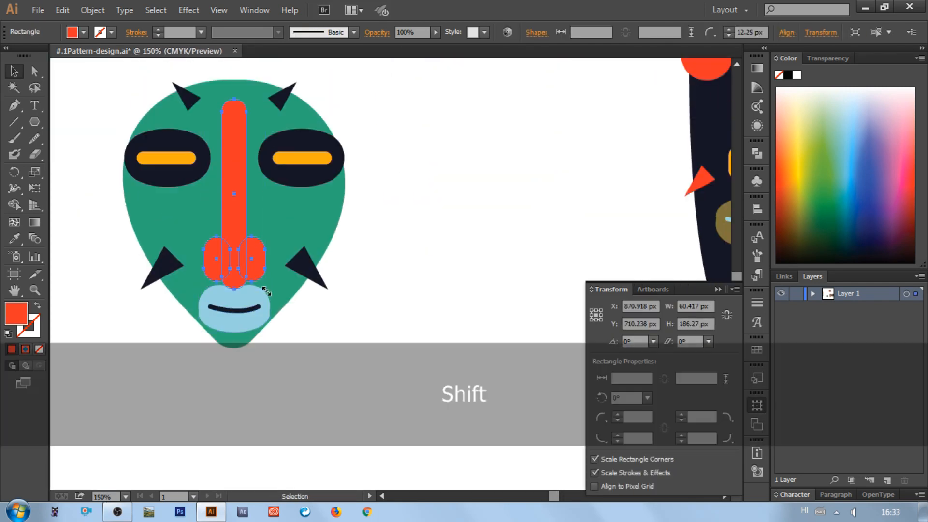
pyautogui.hotkey('ctrl', '-')
pyautogui.hotkey('ctrl', '-')
# Flip the forehead wedges vertically and move them down beside the chin, below the cheek wedges.
pyautogui.click(344, 195)
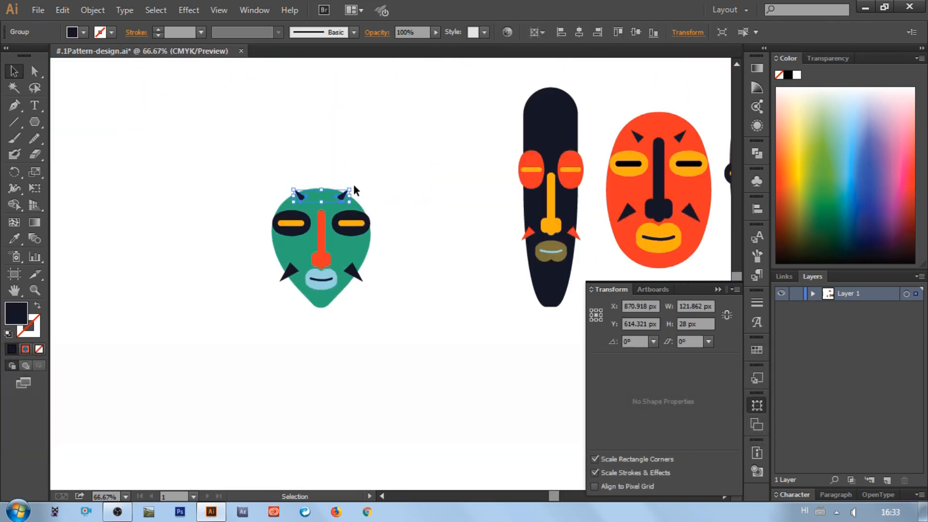
pyautogui.hotkey('ctrl', 'z')
pyautogui.moveTo(335, 196); pyautogui.dragTo(343, 292)
pyautogui.click(358, 305)
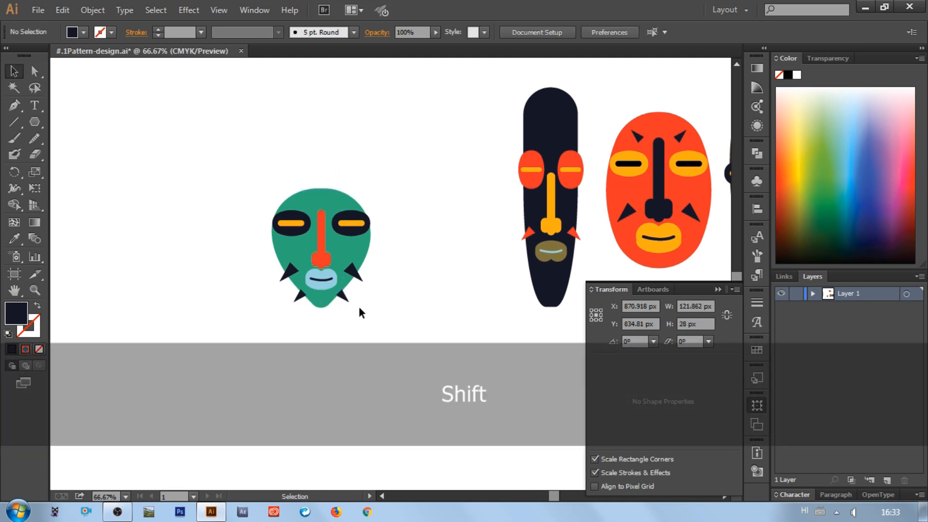
# Color the green mask's head shape with the palette's grey-brown.
pyautogui.hotkey('ctrl', '-')
pyautogui.click(273, 261)
pyautogui.hscroll(-5, 265, 259)
pyautogui.press('i')
pyautogui.click(120, 219)
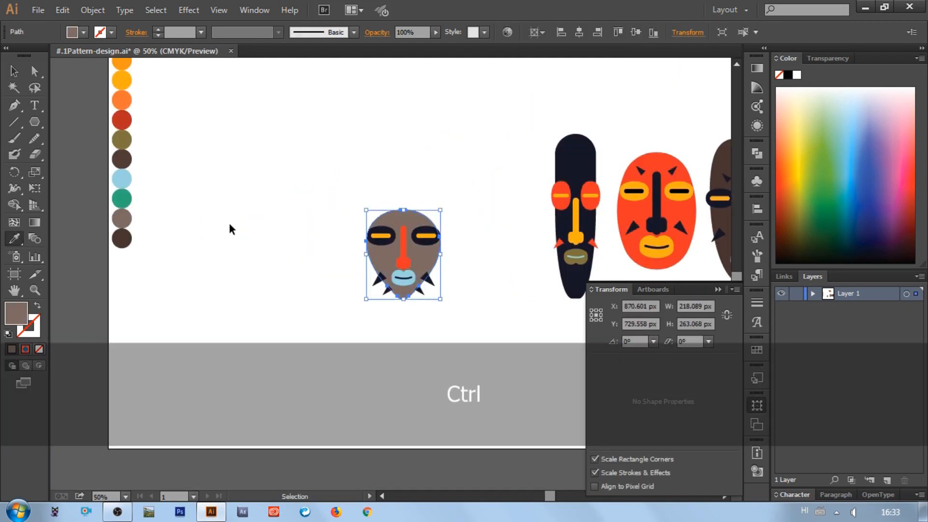
pyautogui.hscroll(3, 230, 223)
pyautogui.hscroll(-2, 229, 223)
pyautogui.click(90, 199)
pyautogui.click(90, 219)
# Color the grey-brown mask's eye slits light blue and its outer eye shapes green.
pyautogui.keyDown('ctrl'); pyautogui.click(348, 236); pyautogui.keyUp('ctrl')
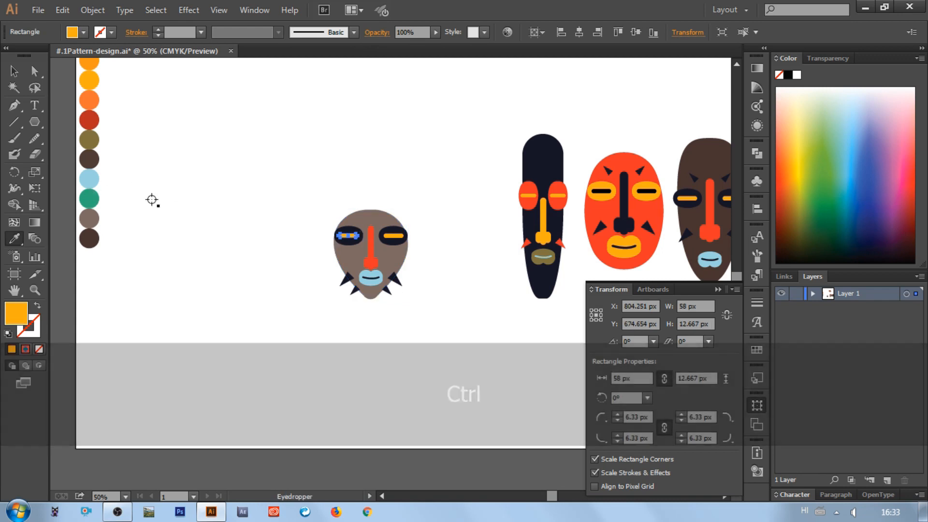
pyautogui.click(89, 179)
pyautogui.keyDown('ctrl'); pyautogui.click(348, 231); pyautogui.keyUp('ctrl')
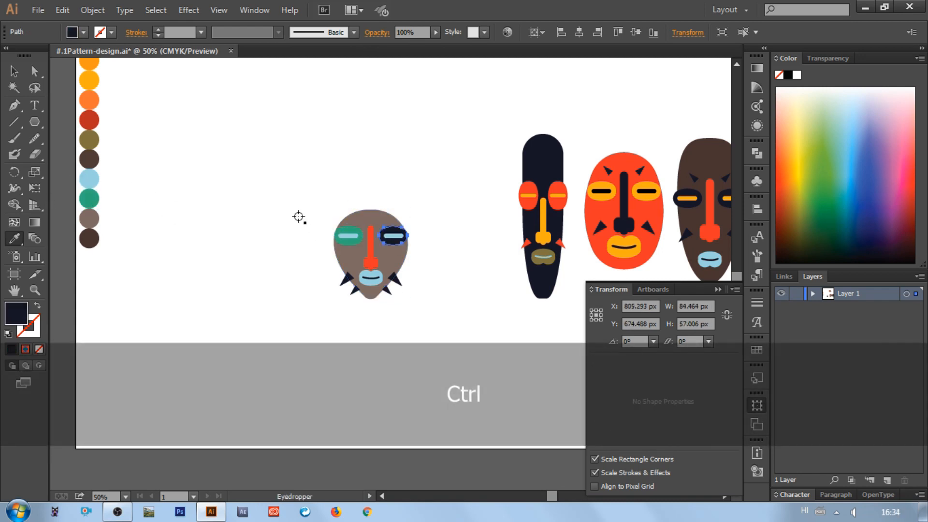
# Color the grey-brown mask's nose dark navy and its lips yellow-orange.
pyautogui.keyDown('ctrl'); pyautogui.click(371, 264); pyautogui.keyUp('ctrl')
pyautogui.click(90, 237)
pyautogui.scroll(2, 92, 194)
pyautogui.click(89, 71)
pyautogui.scroll(-2, 145, 145)
pyautogui.keyDown('ctrl'); pyautogui.click(369, 281); pyautogui.keyUp('ctrl')
pyautogui.click(90, 80)
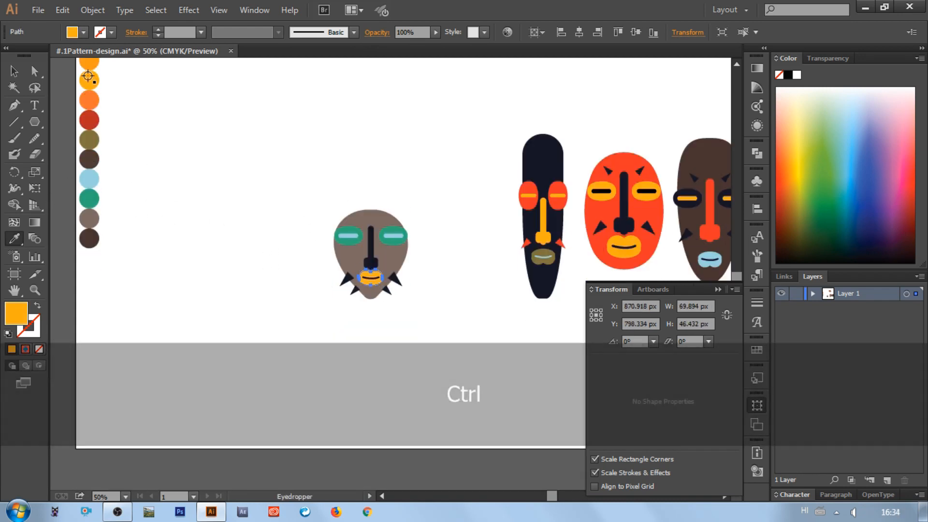
# Color the grey-brown mask's cheek wedges bright orange-red and its chin wedges green.
pyautogui.keyDown('ctrl'); pyautogui.click(347, 280); pyautogui.keyUp('ctrl')
pyautogui.click(89, 120)
pyautogui.scroll(2, 90, 95)
pyautogui.click(90, 73)
pyautogui.keyDown('ctrl'); pyautogui.click(355, 323); pyautogui.keyUp('ctrl')
pyautogui.click(89, 231)
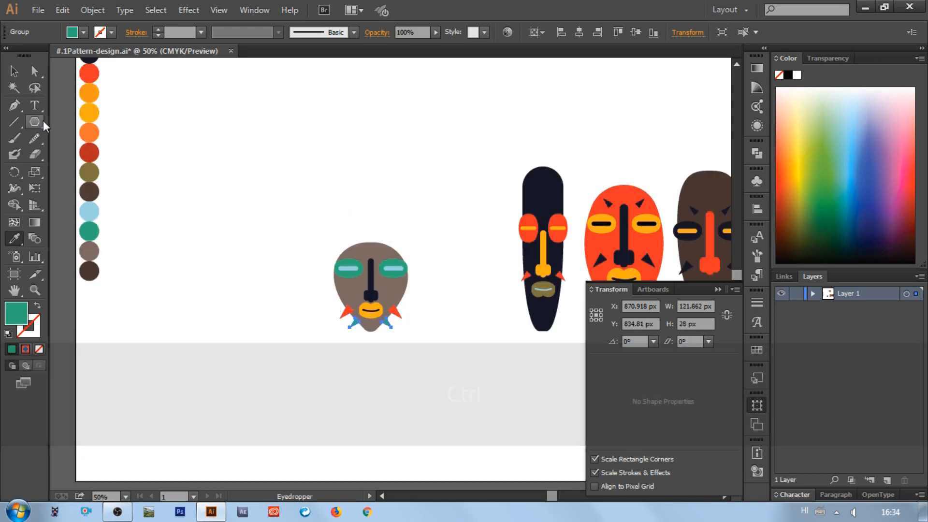
# Scale the grey-brown mask's nose down slightly so it sits between the eyes and the lips.
pyautogui.click(14, 71)
pyautogui.click(232, 203)
pyautogui.click(371, 276)
pyautogui.click(451, 299)
pyautogui.moveTo(371, 276); pyautogui.dragTo(377, 301)
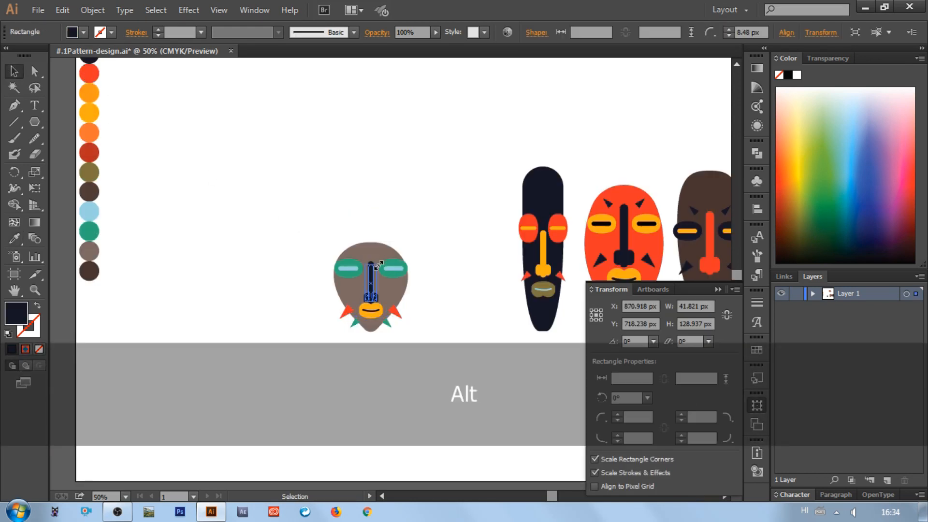
# Group all parts of the grey-brown mask and place it beside the navy mask in the row.
pyautogui.moveTo(314, 219); pyautogui.dragTo(426, 334)
pyautogui.hotkey('ctrl', 'g')
pyautogui.click(436, 352)
pyautogui.hotkey('ctrl', '0')
pyautogui.moveTo(348, 276); pyautogui.dragTo(426, 245)
pyautogui.click(719, 289)
pyautogui.click(615, 339)
pyautogui.hotkey('ctrl', '0')
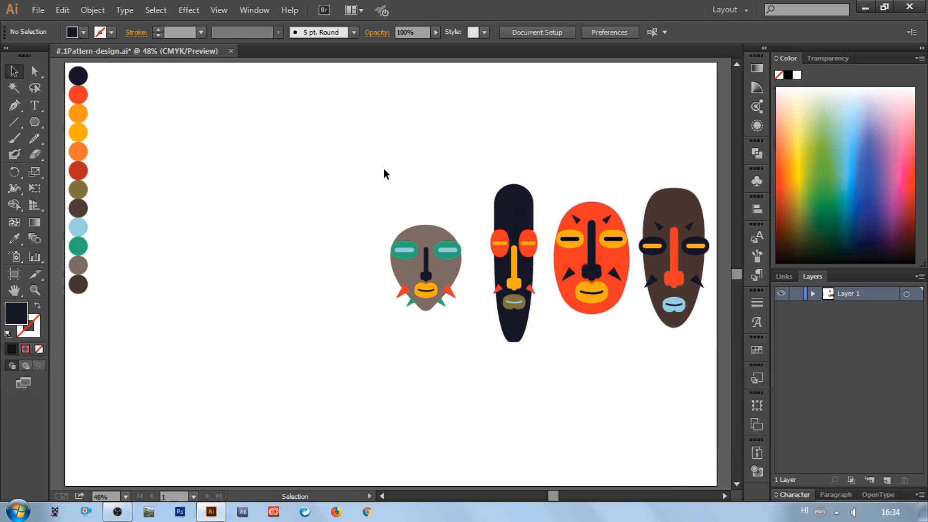
# Stack all four masks on one spot by aligning their horizontal and vertical centers.
pyautogui.click(608, 309)
pyautogui.rightClick(595, 260)
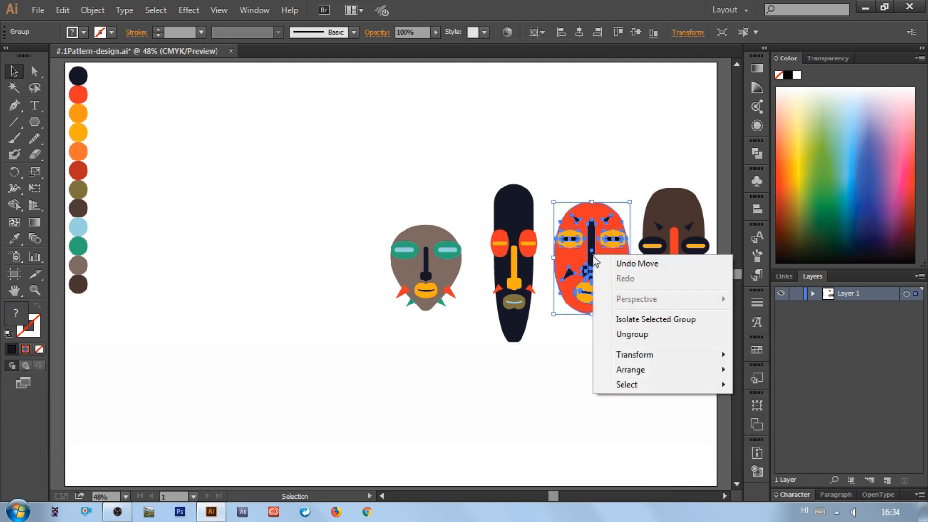
pyautogui.click(644, 198)
pyautogui.moveTo(653, 203); pyautogui.dragTo(621, 155)
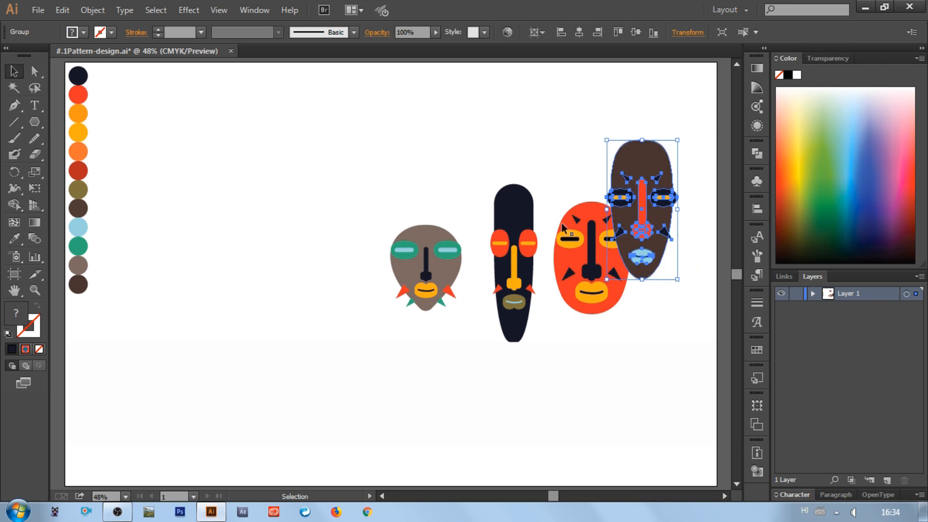
pyautogui.click(501, 185)
pyautogui.click(472, 240)
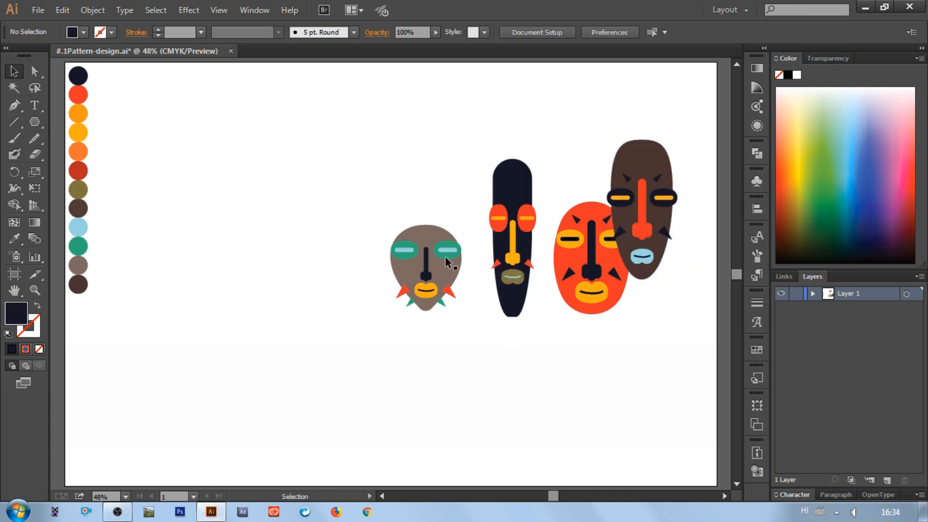
pyautogui.moveTo(738, 459); pyautogui.dragTo(738, 458)
pyautogui.click(579, 30)
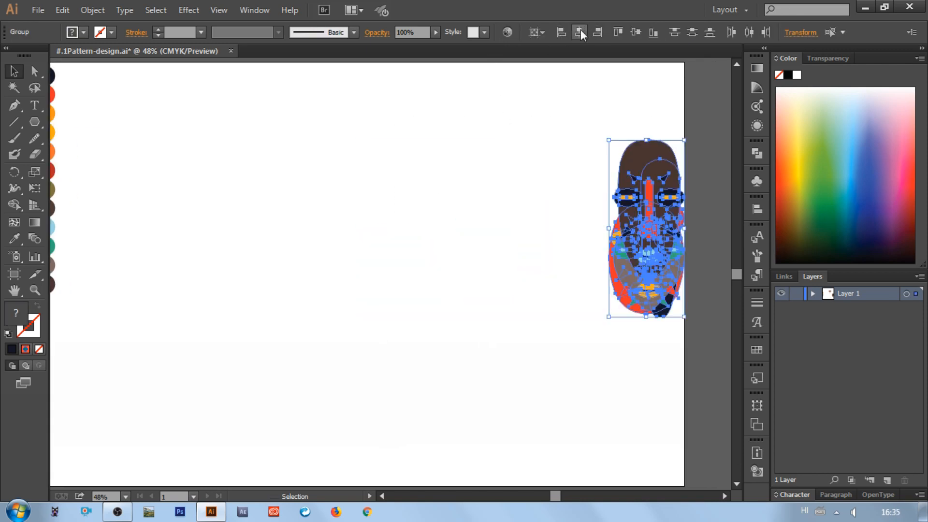
pyautogui.keyDown('ctrl'); pyautogui.click(510, 230); pyautogui.keyUp('ctrl')
pyautogui.hscroll(-3, 510, 230)
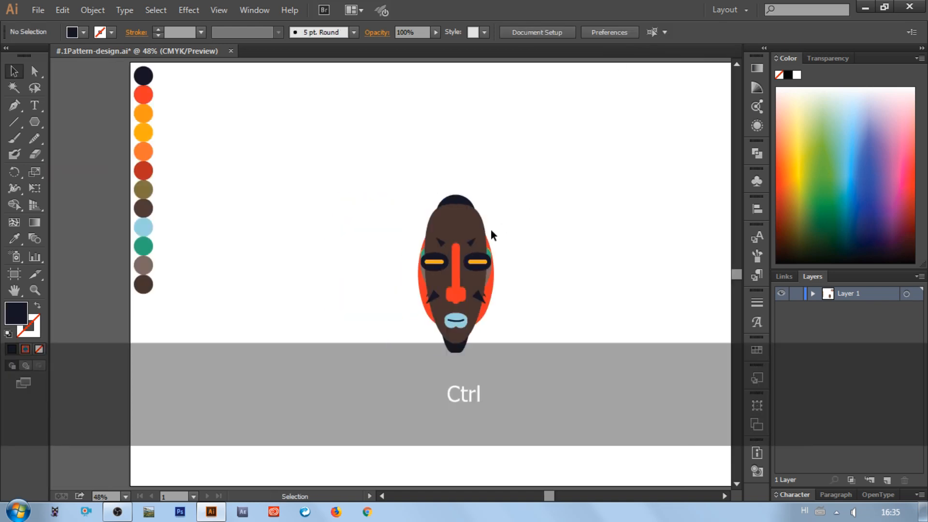
# Scale the stacked masks down to less than half size and spread them into a two-by-two arrangement.
pyautogui.moveTo(466, 292); pyautogui.dragTo(482, 320)
pyautogui.click(512, 314)
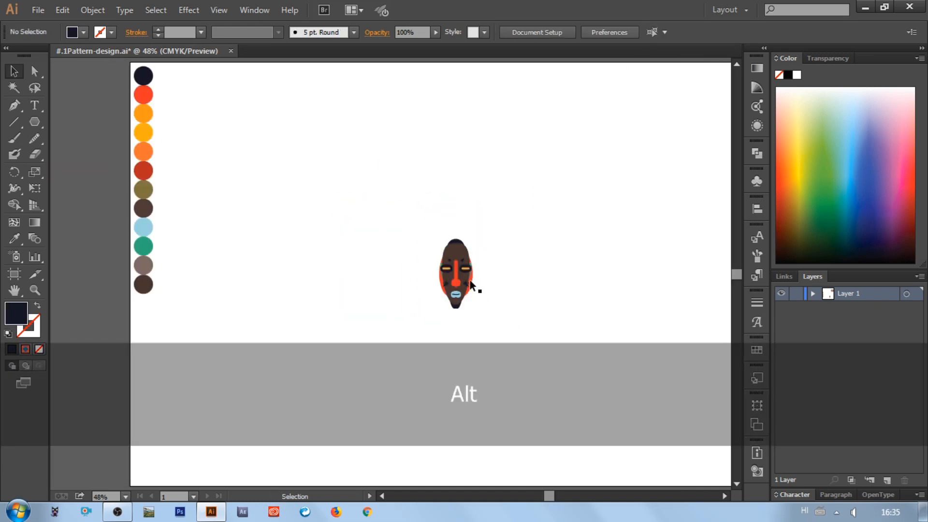
pyautogui.moveTo(453, 264); pyautogui.dragTo(401, 215)
pyautogui.moveTo(461, 266); pyautogui.dragTo(416, 281)
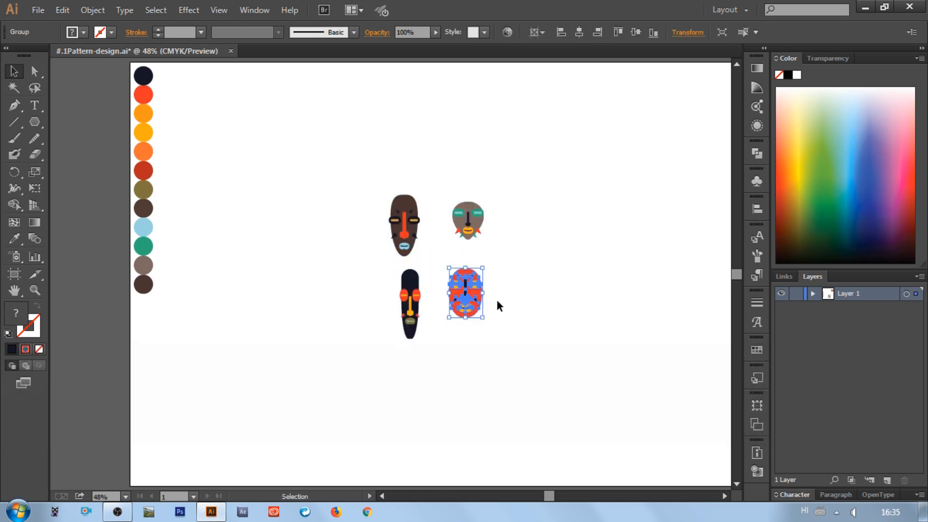
# Rotate the orange-red mask about 45° counterclockwise and tilt the navy mask slightly clockwise.
pyautogui.moveTo(492, 265); pyautogui.dragTo(504, 264)
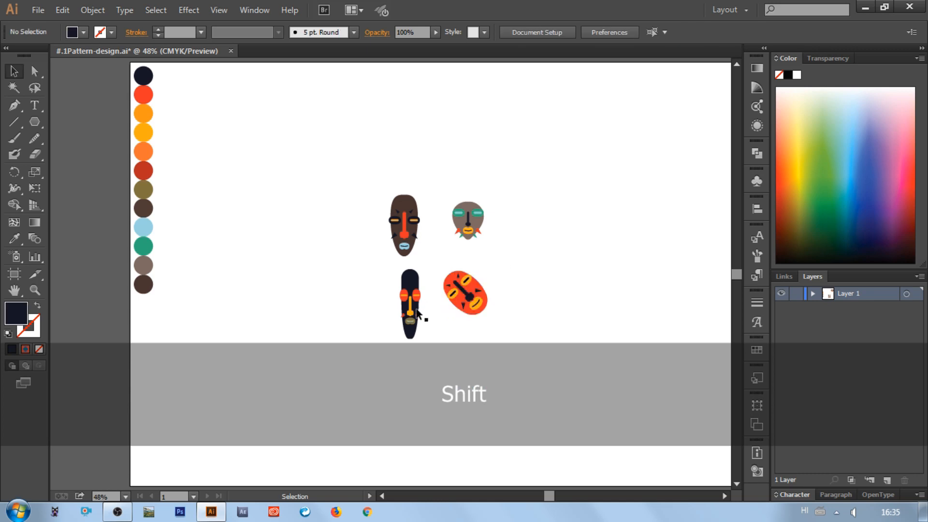
pyautogui.click(415, 314)
pyautogui.moveTo(427, 265); pyautogui.dragTo(425, 286)
pyautogui.click(430, 289)
pyautogui.press('shift')
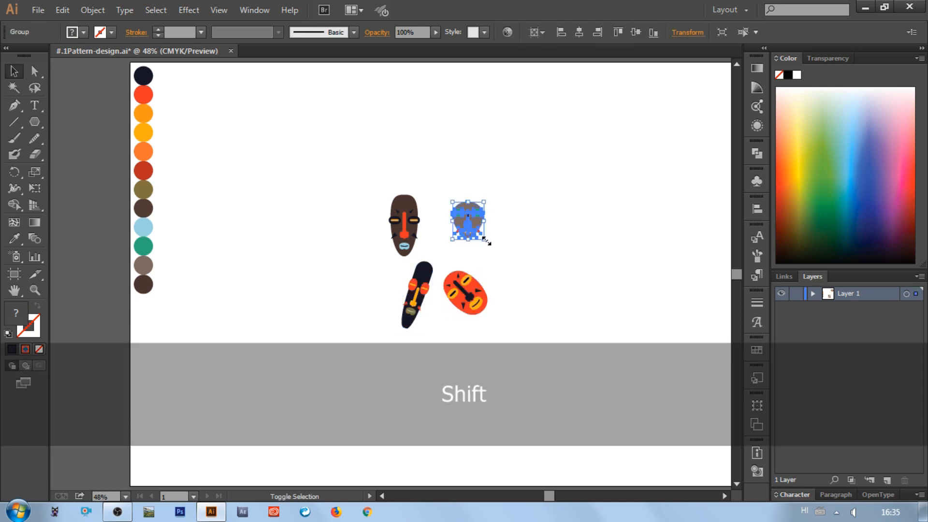
# Enlarge the grey-brown mask, tilt it slightly counterclockwise and set it closer above the orange-red mask.
pyautogui.click(520, 264)
pyautogui.click(489, 237)
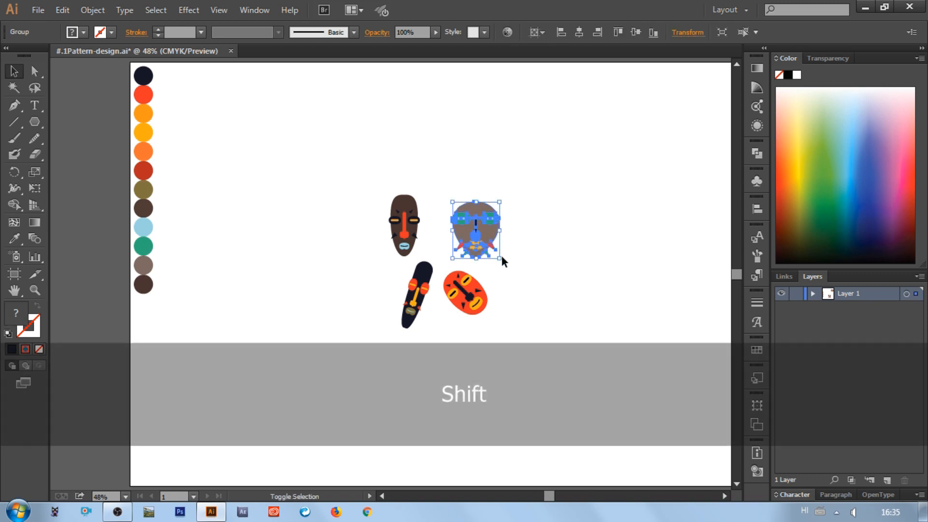
pyautogui.moveTo(500, 259); pyautogui.dragTo(495, 252)
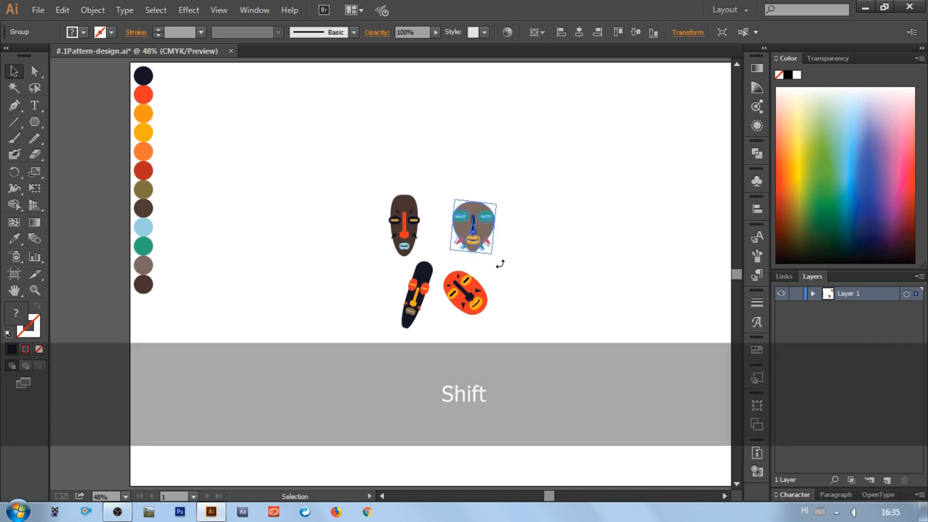
pyautogui.click(534, 277)
pyautogui.click(489, 242)
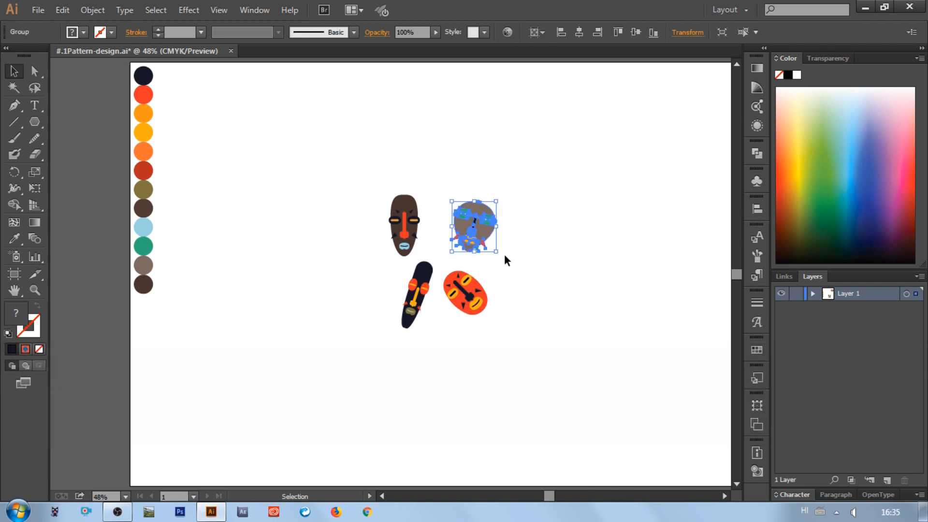
pyautogui.click(530, 256)
pyautogui.moveTo(480, 227); pyautogui.dragTo(468, 233)
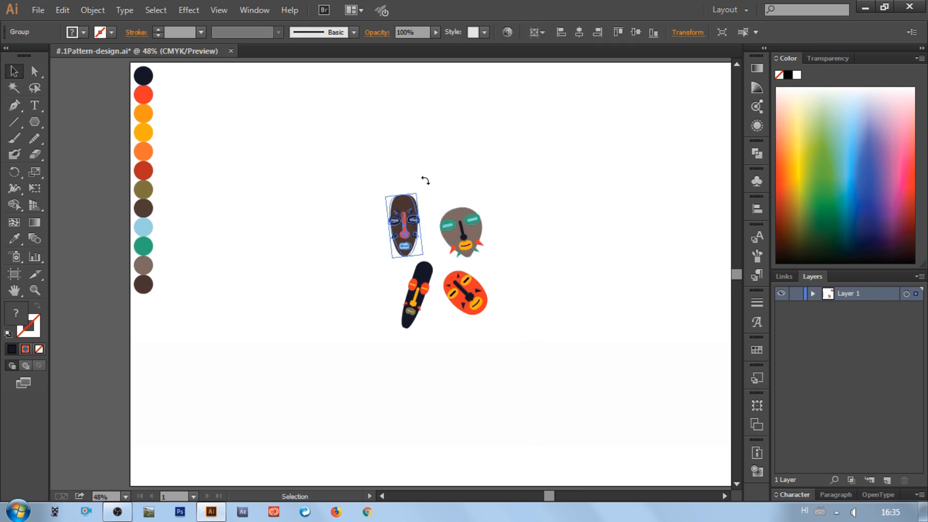
# Tilt the dark brown mask clockwise and swap its place with the grey-brown mask in the upper row.
pyautogui.click(552, 260)
pyautogui.moveTo(403, 229); pyautogui.dragTo(516, 249)
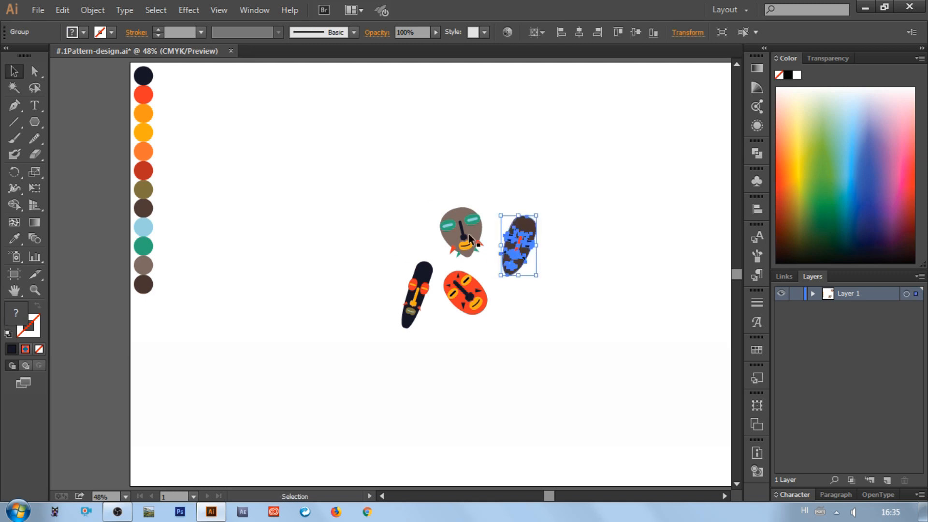
pyautogui.moveTo(423, 234); pyautogui.dragTo(464, 242)
pyautogui.click(437, 296)
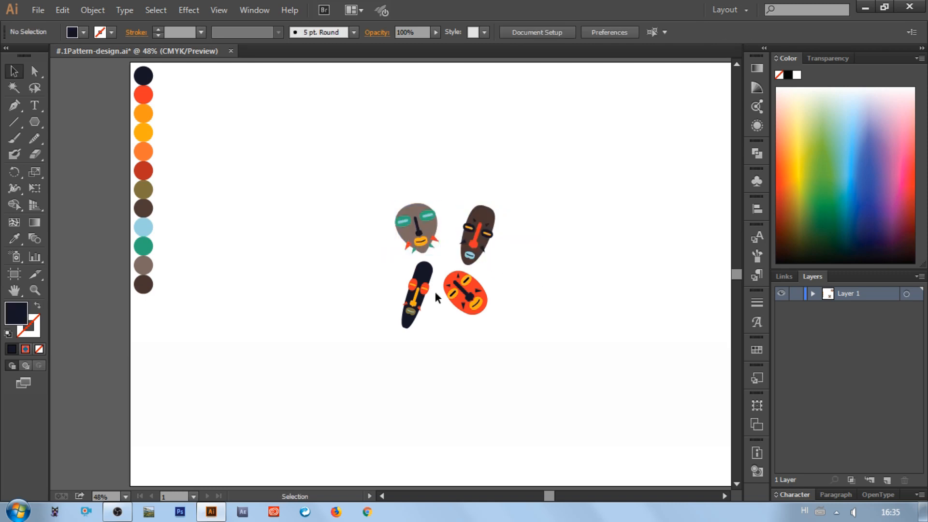
# Move the navy mask slightly to the left, away from the orange-red mask.
pyautogui.moveTo(420, 299); pyautogui.dragTo(413, 301)
pyautogui.click(503, 293)
pyautogui.scroll(-4, 496, 280)
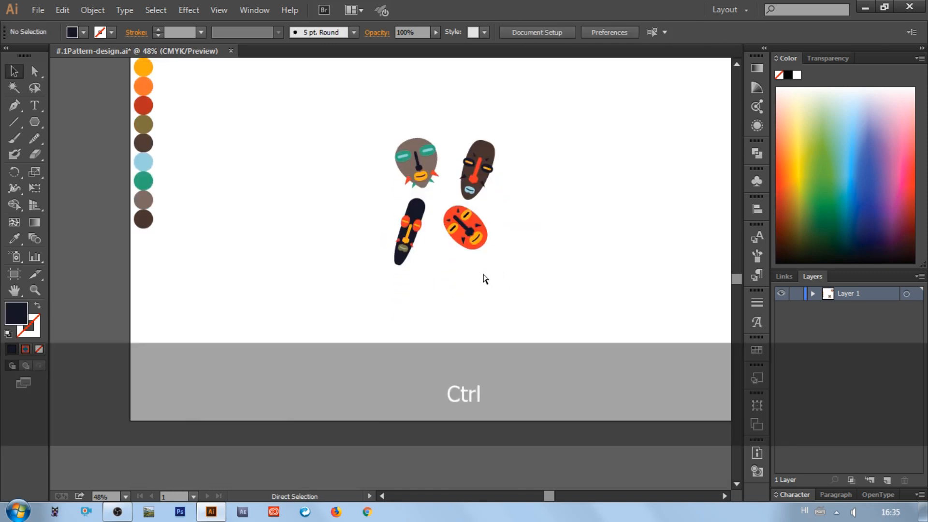
pyautogui.hscroll(1, 484, 275)
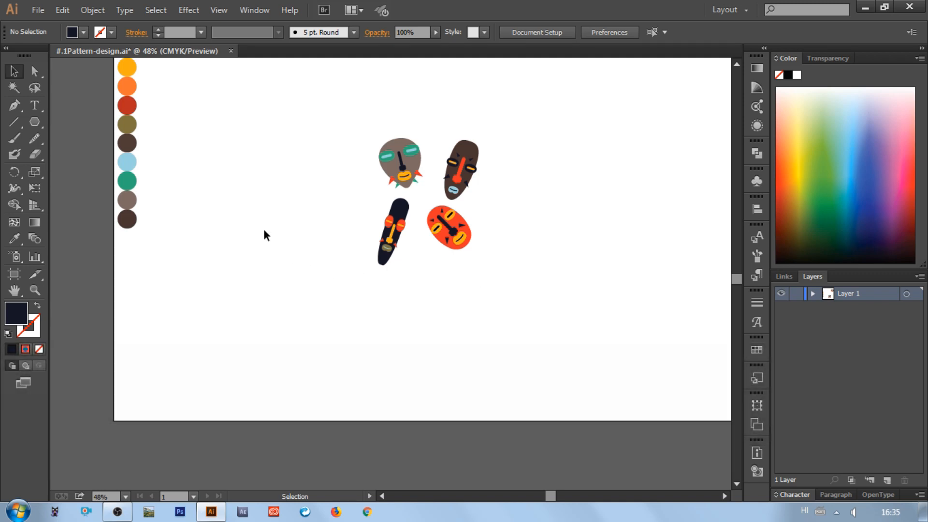
pyautogui.scroll(3, 263, 229)
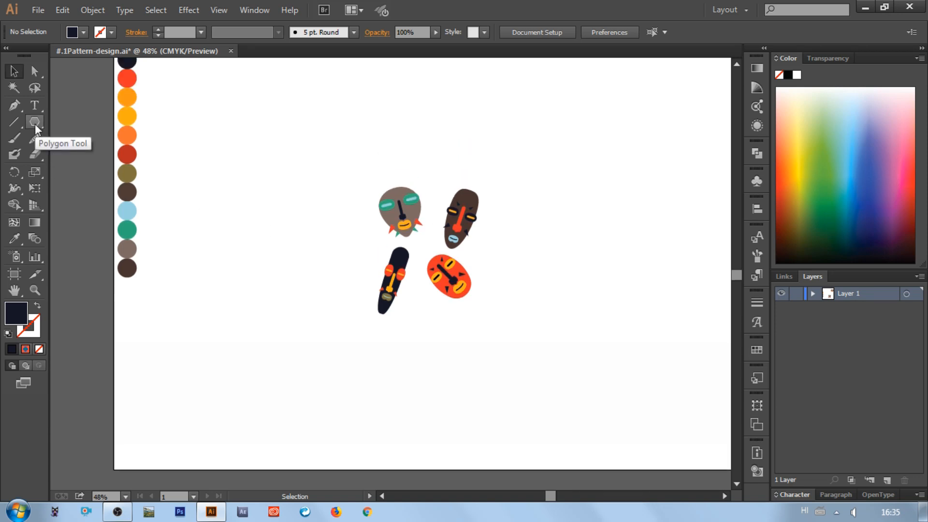
# Draw a four-point tepee outline with the Pen tool beside the masks, its two sides crossing near the top.
pyautogui.click(14, 105)
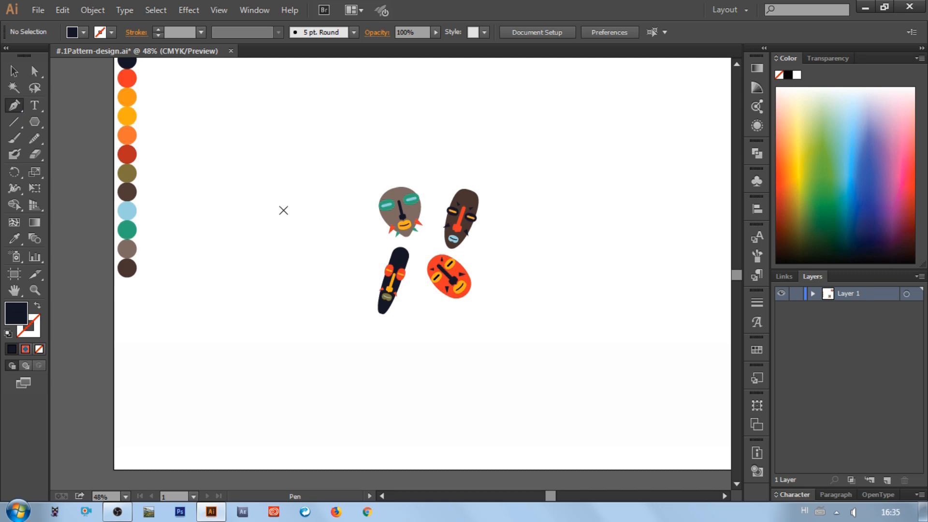
pyautogui.click(247, 164)
pyautogui.click(293, 229)
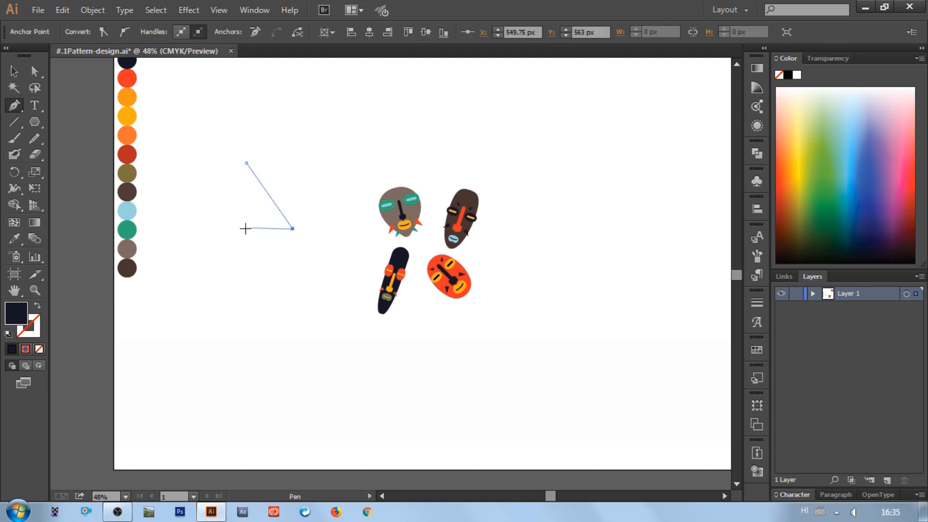
pyautogui.click(239, 228)
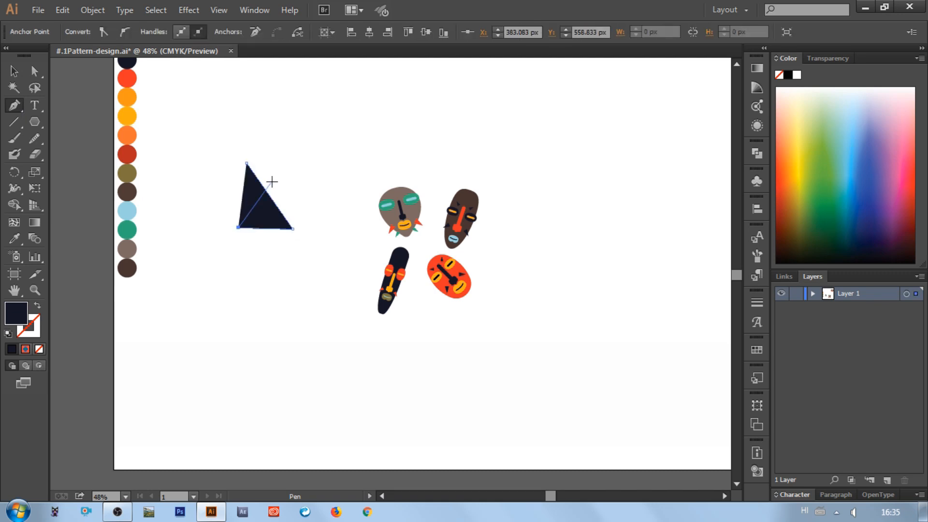
pyautogui.click(276, 165)
pyautogui.press('p')
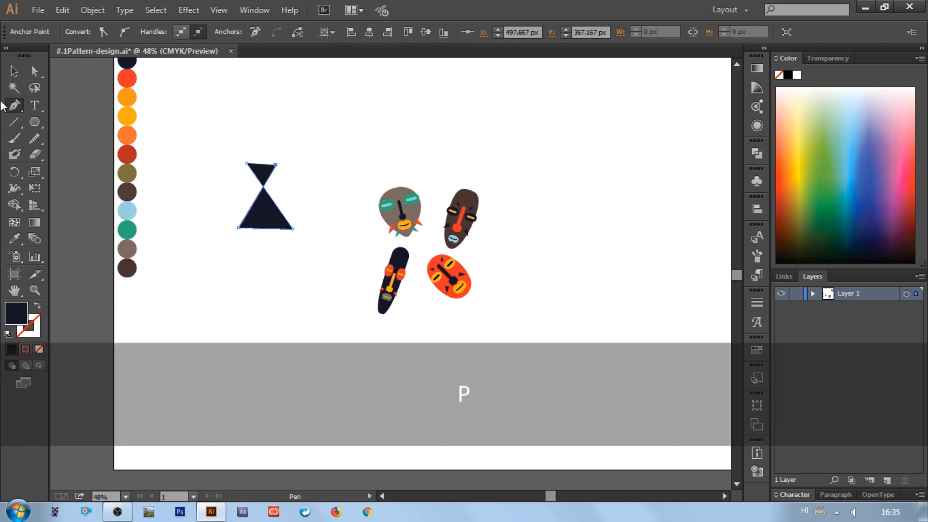
# Remove the tepee outline's fill and give it a black 9 pt stroke.
pyautogui.click(9, 74)
pyautogui.moveTo(269, 193); pyautogui.dragTo(271, 196)
pyautogui.click(83, 33)
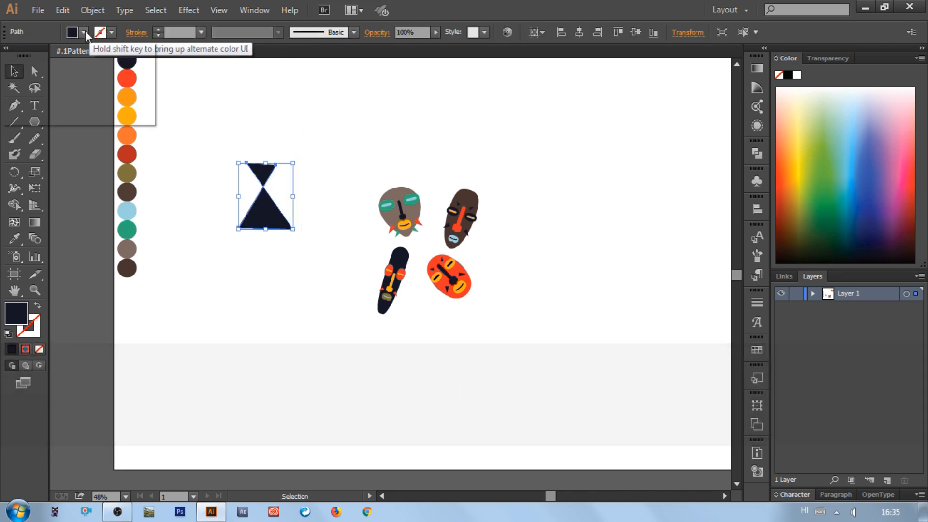
pyautogui.click(28, 56)
pyautogui.click(19, 56)
pyautogui.click(9, 56)
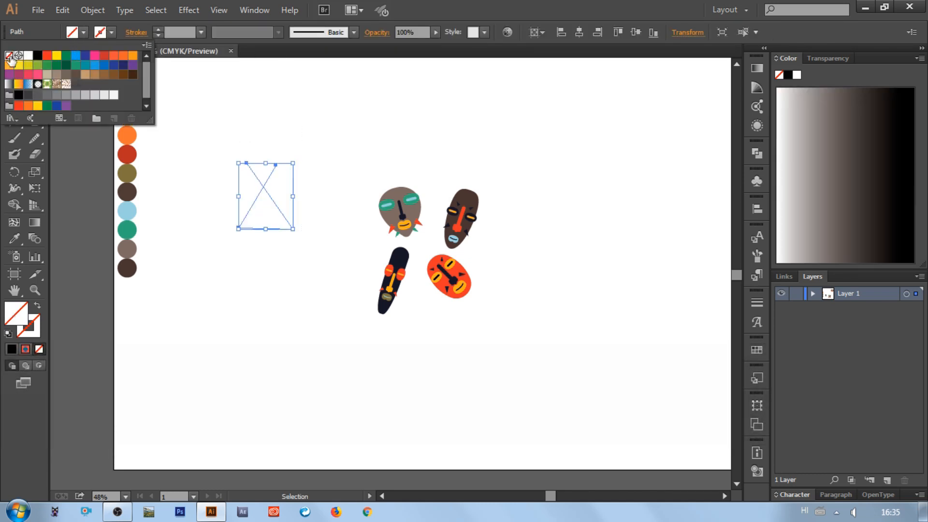
pyautogui.click(181, 32)
pyautogui.scroll(9, 181, 32)
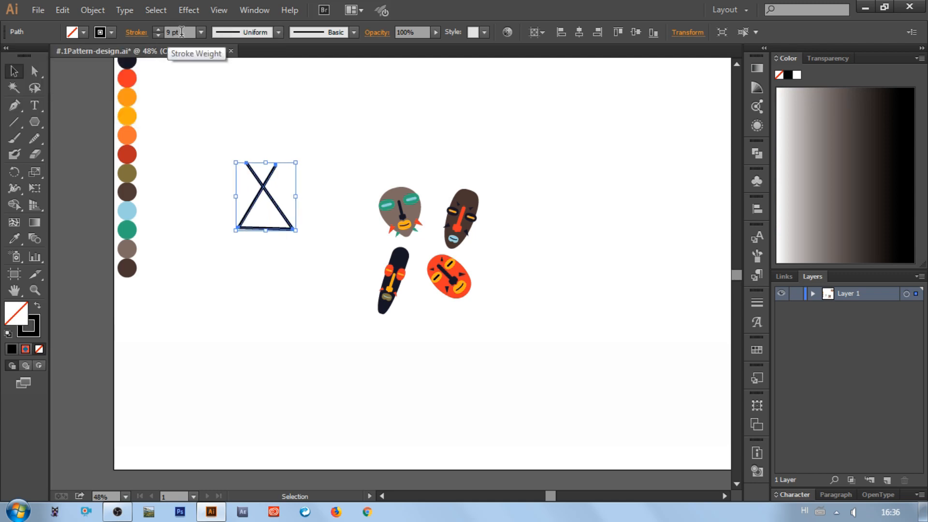
pyautogui.click(230, 97)
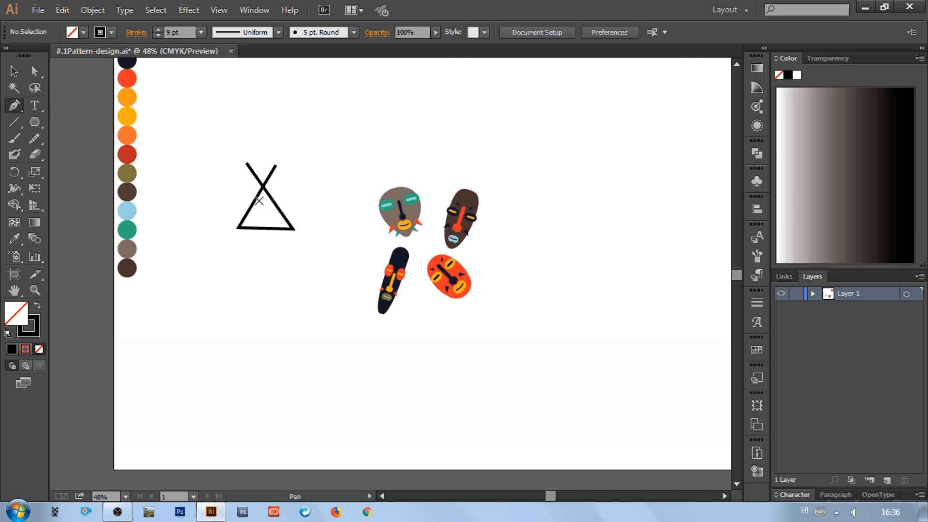
# Draw a short horizontal line through the tepee's crossing point and a zigzag line near its base.
pyautogui.click(252, 186)
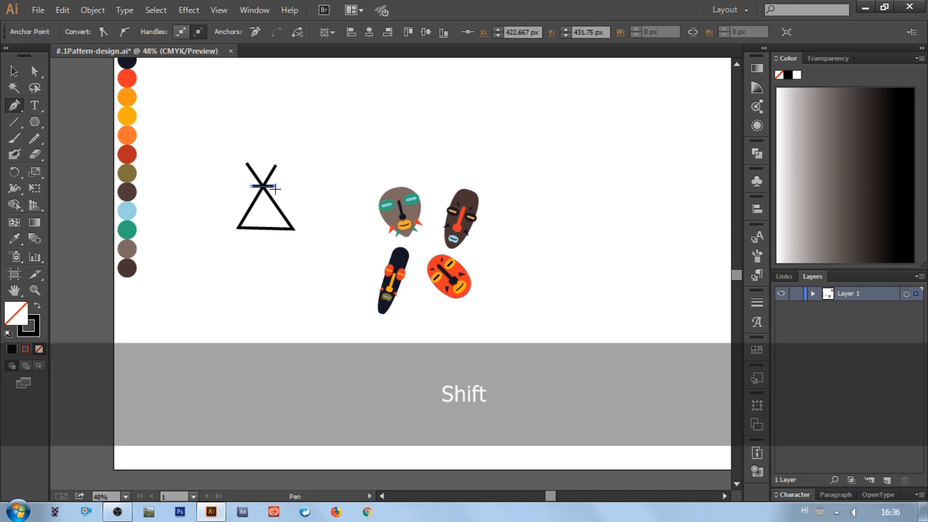
pyautogui.click(252, 217)
pyautogui.click(258, 209)
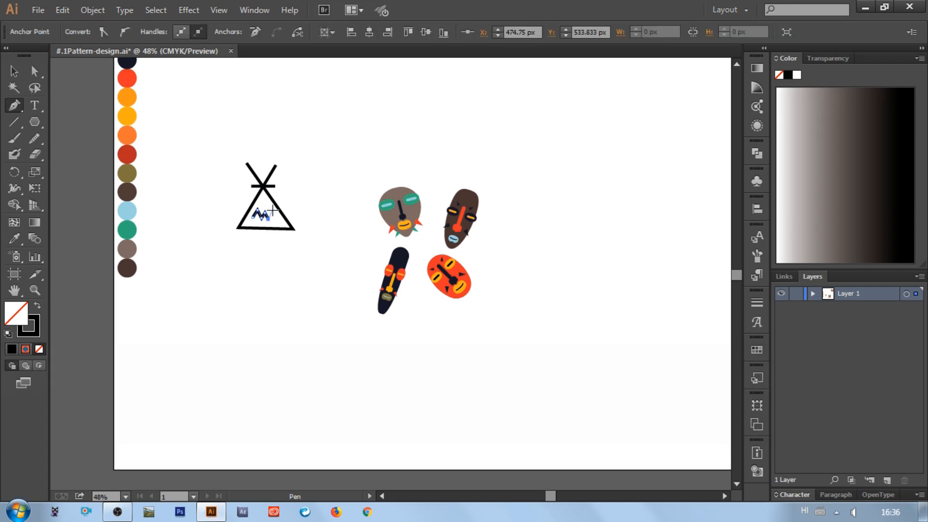
pyautogui.press('p')
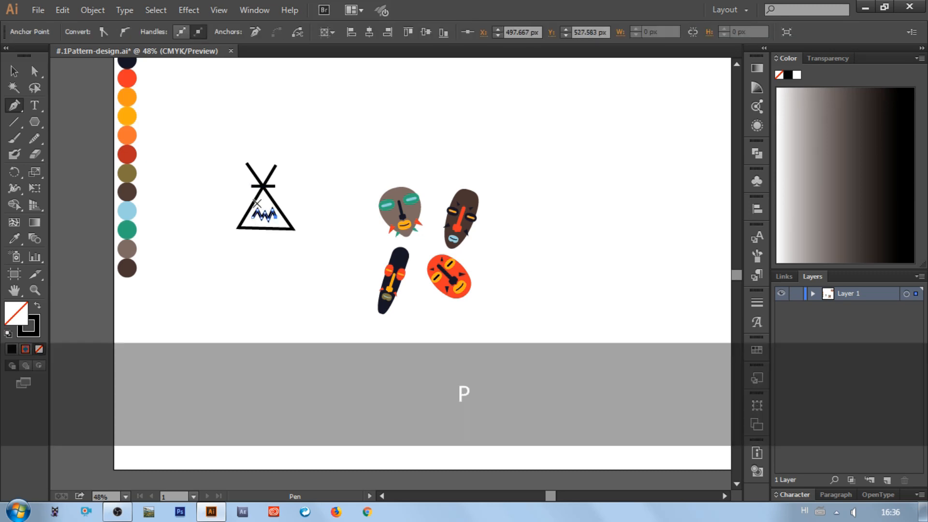
# Draw a smaller zigzag line inside the tepee above the lower zigzag.
pyautogui.click(257, 204)
pyautogui.click(263, 197)
pyautogui.click(265, 205)
pyautogui.click(270, 199)
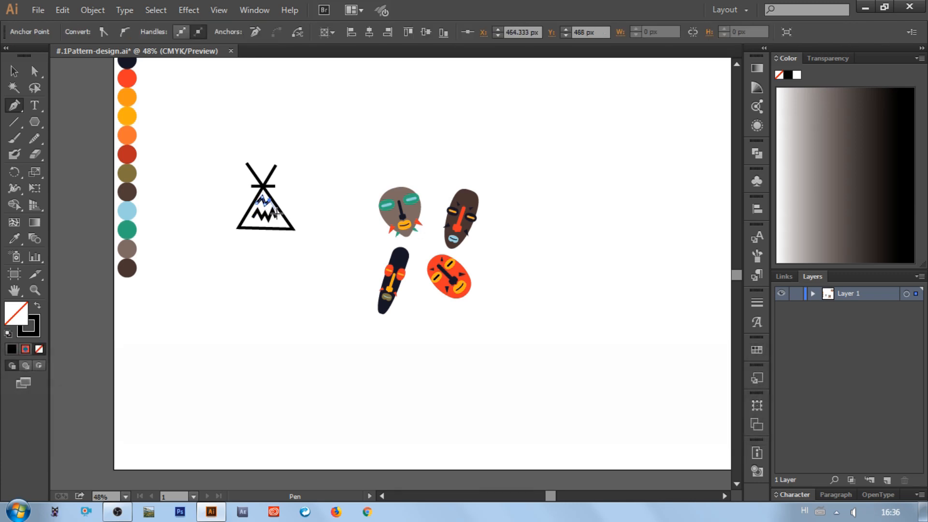
pyautogui.press('p')
# Set all of the tepee's strokes to 11 pt with round caps and round corners.
pyautogui.click(14, 71)
pyautogui.moveTo(218, 119); pyautogui.dragTo(313, 249)
pyautogui.click(176, 33)
pyautogui.press('Up')
pyautogui.press('Up')
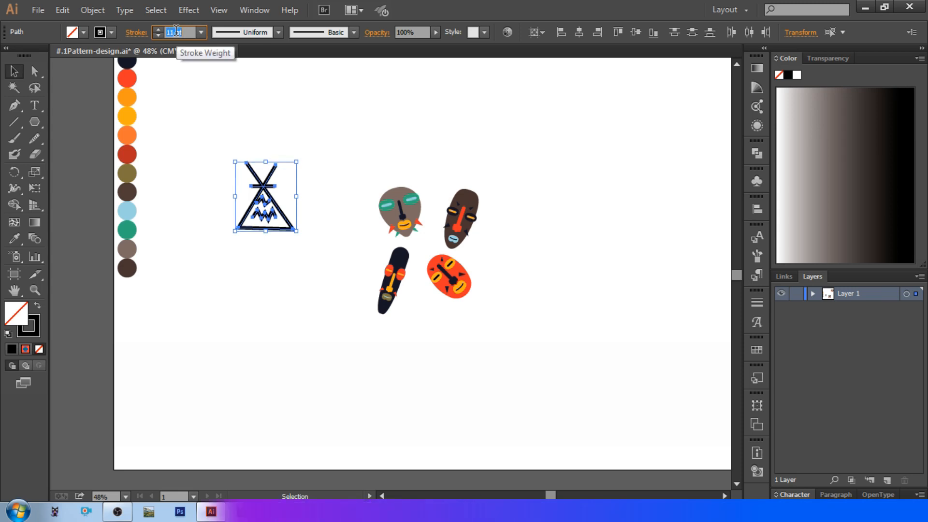
pyautogui.click(135, 32)
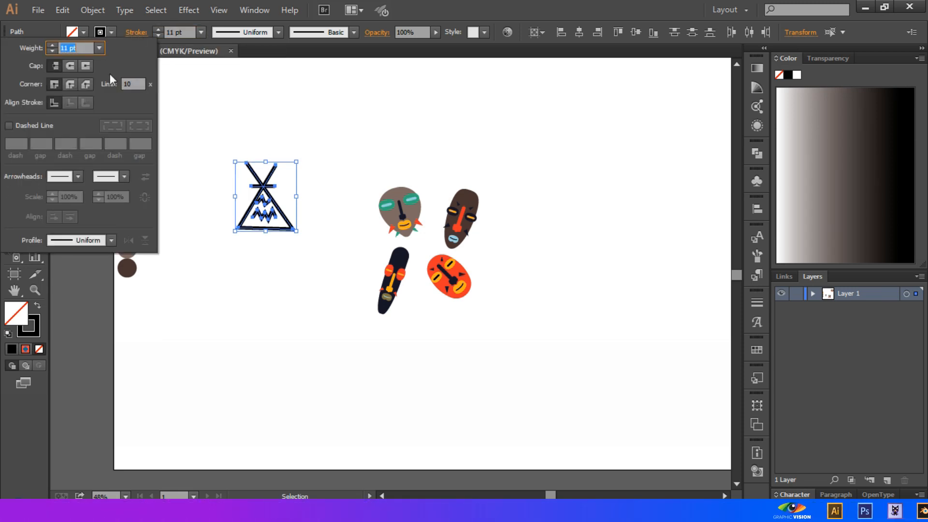
pyautogui.click(70, 82)
pyautogui.click(282, 105)
pyautogui.click(300, 127)
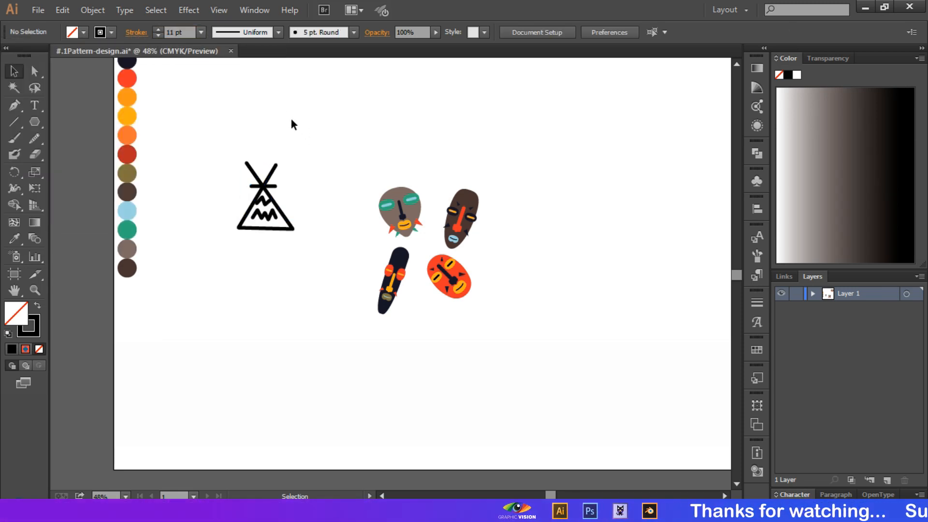
# Expand the tepee's strokes into filled shapes and ungroup the result into separately editable parts.
pyautogui.click(265, 213)
pyautogui.click(92, 9)
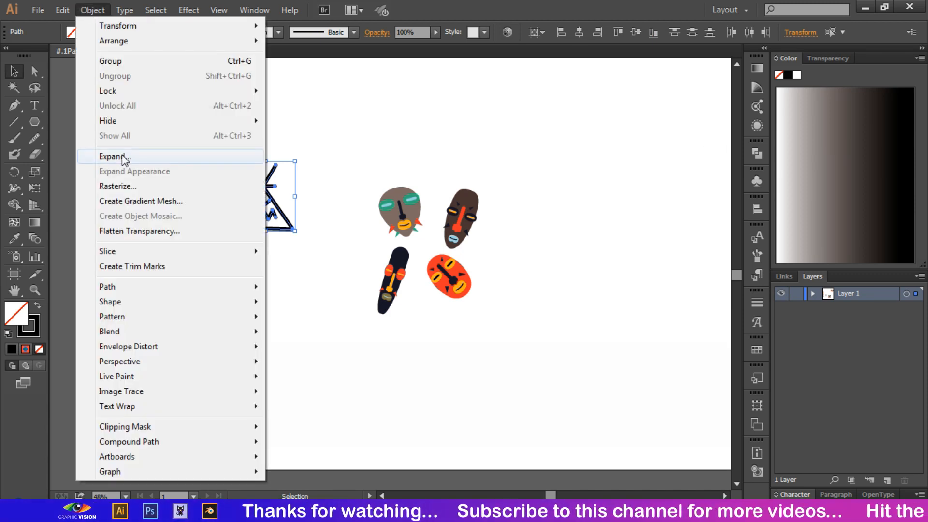
pyautogui.click(124, 157)
pyautogui.click(602, 402)
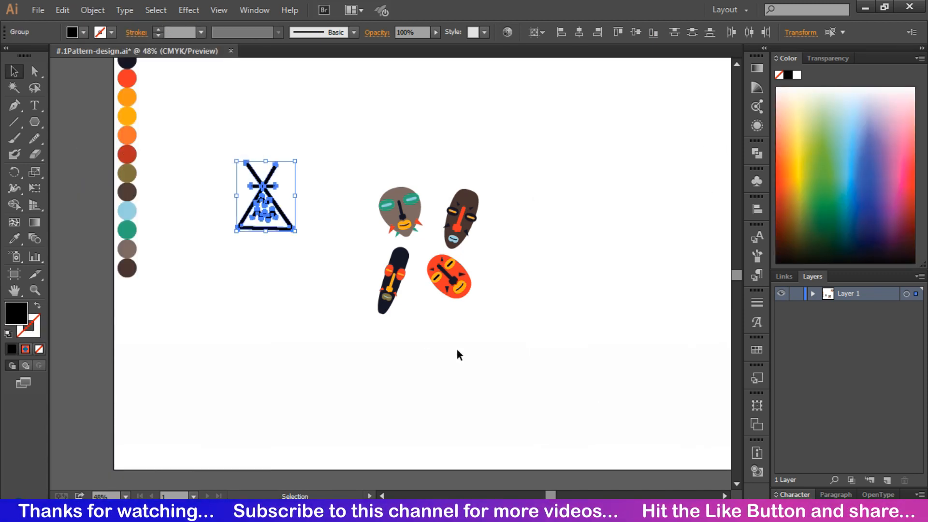
pyautogui.click(305, 309)
# Fill the tepee outline with the palette's green and its small upper zigzag with the lighter orange.
pyautogui.click(269, 224)
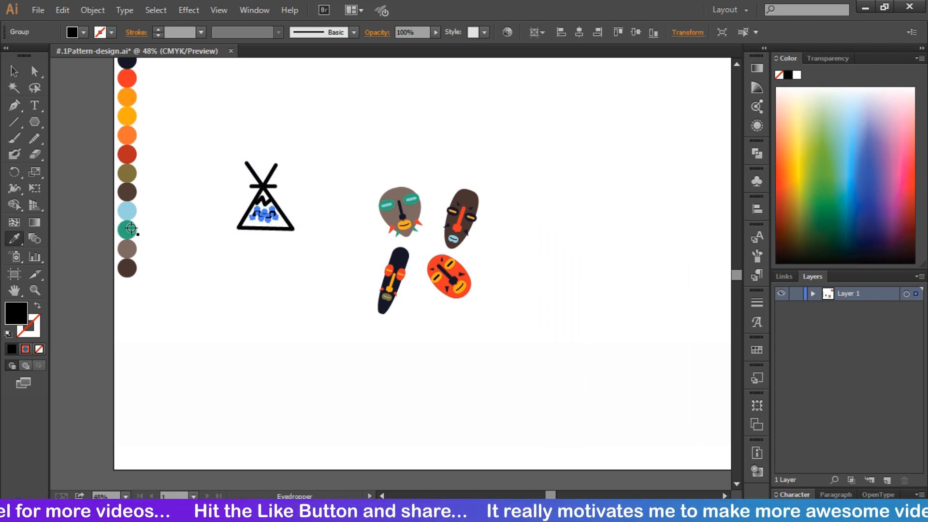
pyautogui.keyDown('ctrl'); pyautogui.click(245, 187); pyautogui.keyUp('ctrl')
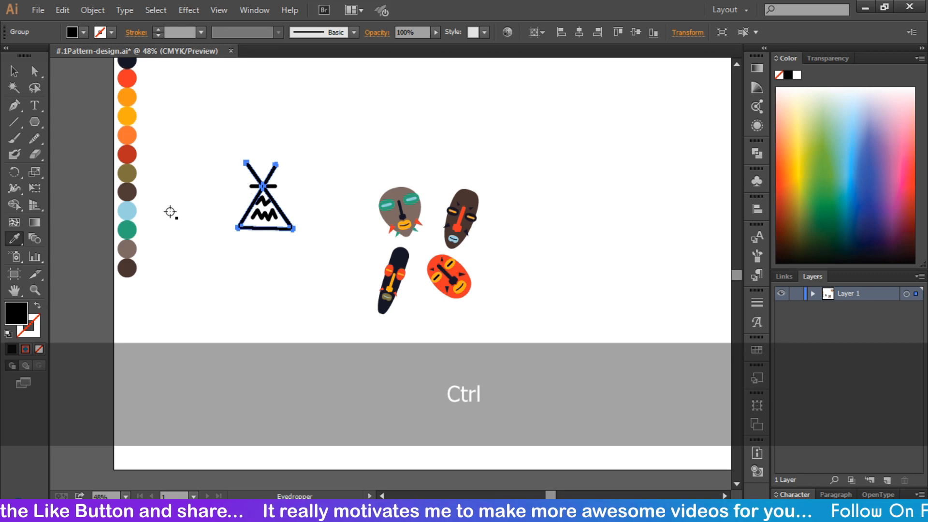
pyautogui.click(128, 230)
pyautogui.keyDown('ctrl'); pyautogui.click(259, 202); pyautogui.keyUp('ctrl')
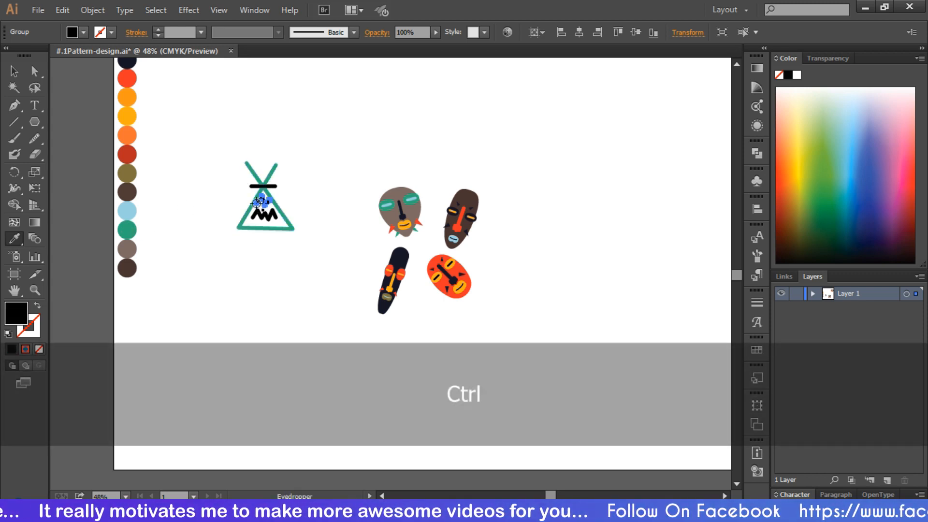
pyautogui.click(125, 137)
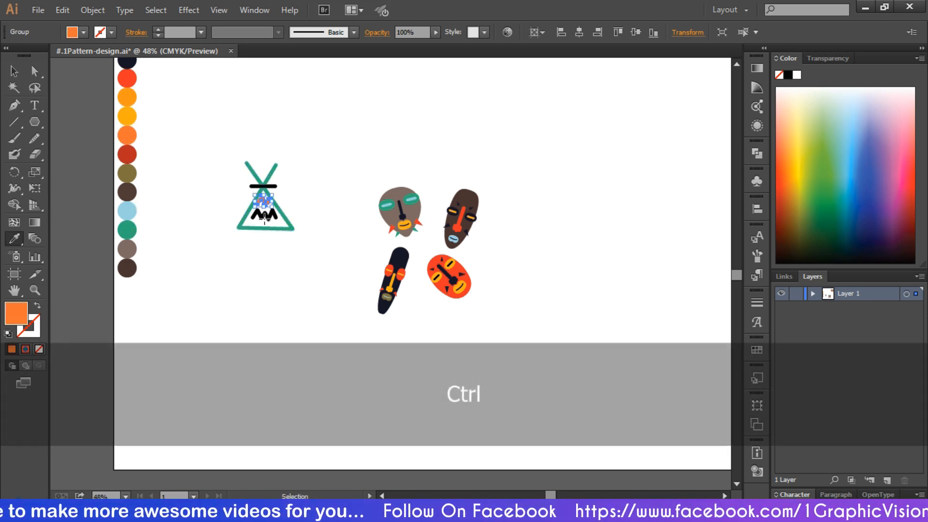
# Fill the tepee's lower zigzag with the palette's yellow-orange and its crossbar with dark brown.
pyautogui.keyDown('ctrl'); pyautogui.click(265, 215); pyautogui.keyUp('ctrl')
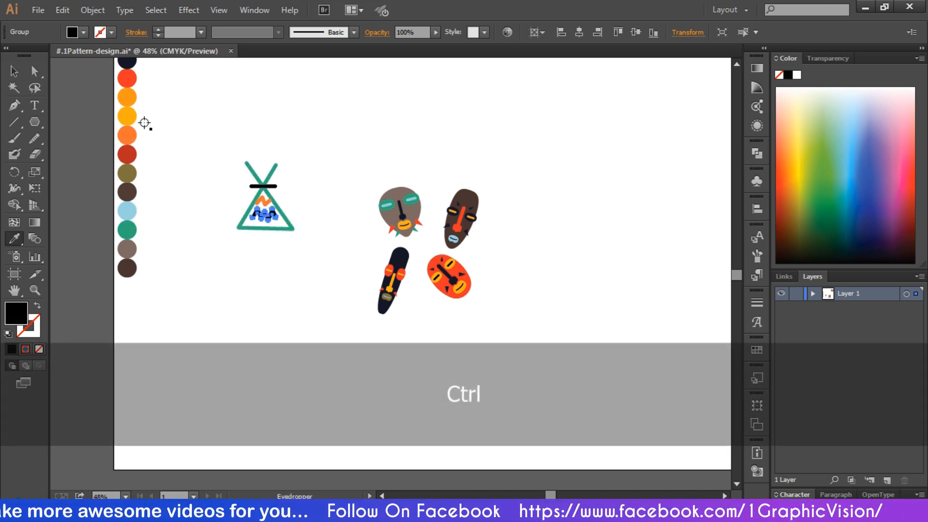
pyautogui.keyDown('ctrl'); pyautogui.click(268, 185); pyautogui.keyUp('ctrl')
pyautogui.click(129, 180)
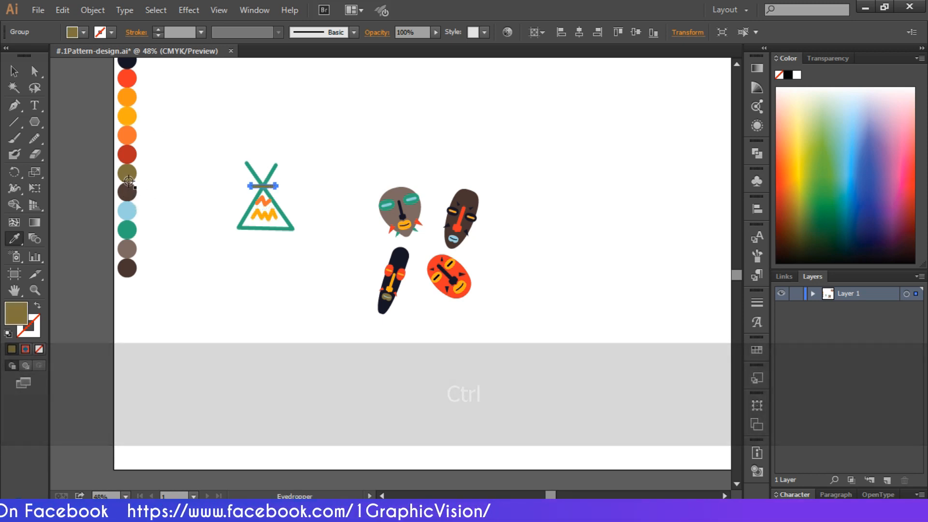
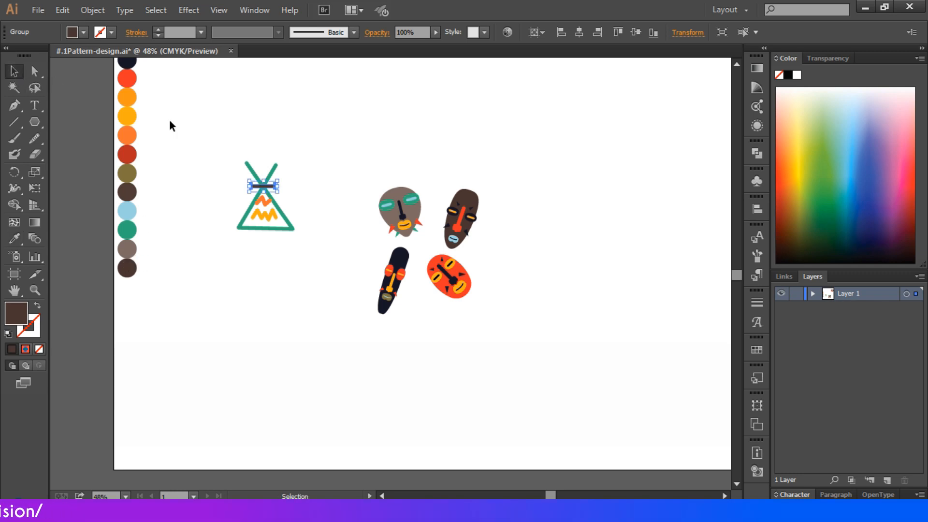
# Duplicate the whole colored tepee horizontally into the gap between it and the masks.
pyautogui.moveTo(273, 211); pyautogui.dragTo(314, 263)
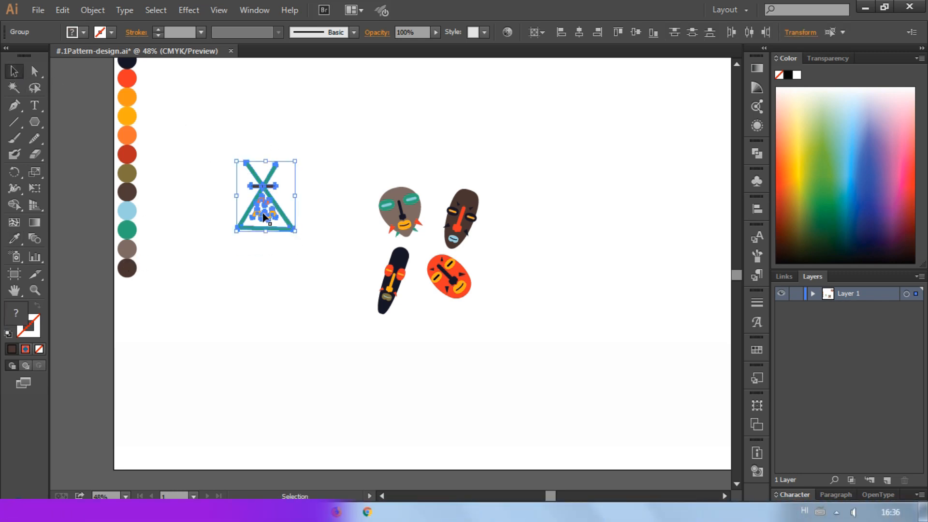
pyautogui.moveTo(263, 212); pyautogui.dragTo(334, 213)
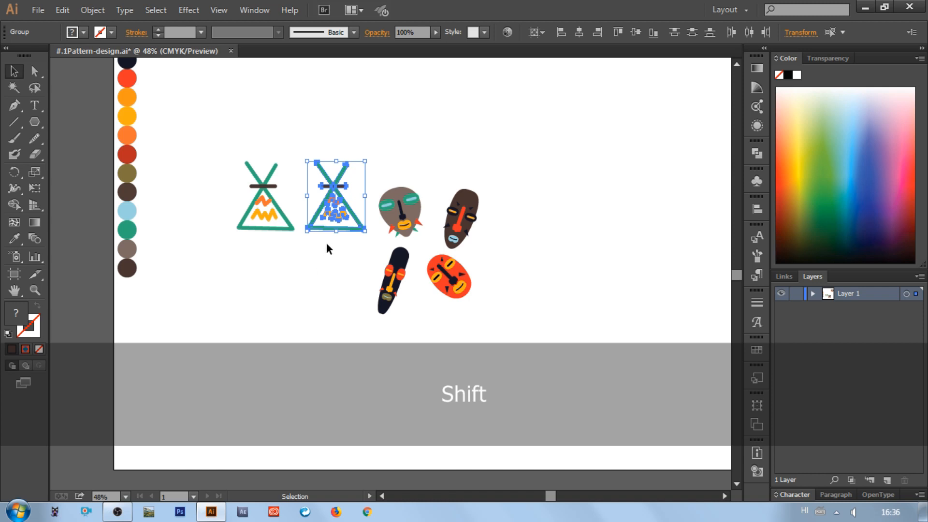
pyautogui.click(327, 249)
# Recolor the copied tepee's outline dark navy and its crossbar light blue using the palette circles.
pyautogui.click(338, 174)
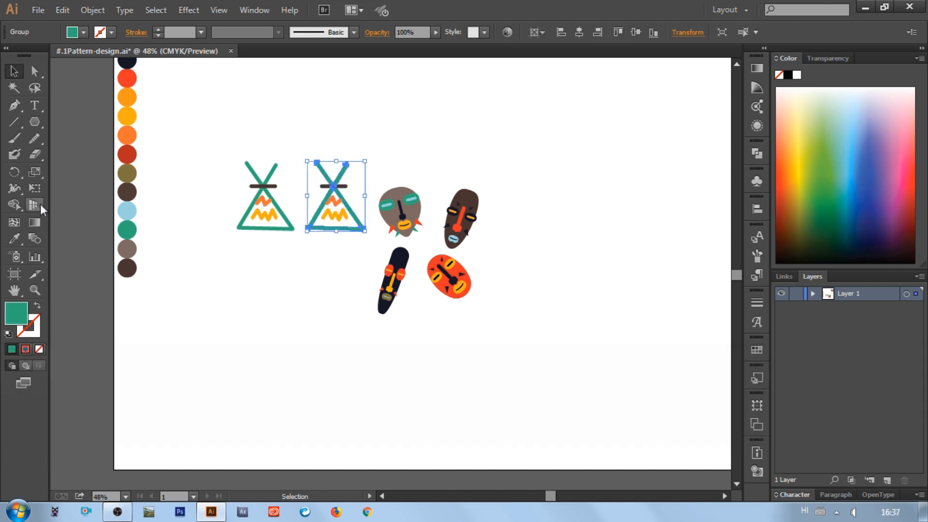
pyautogui.press('i')
pyautogui.click(128, 62)
pyautogui.press('ctrl')
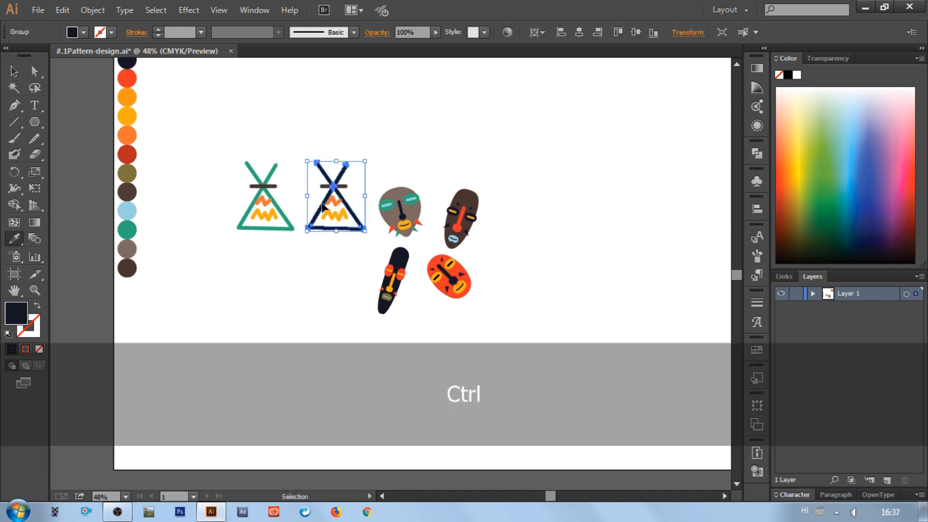
pyautogui.keyDown('ctrl'); pyautogui.click(335, 187); pyautogui.keyUp('ctrl')
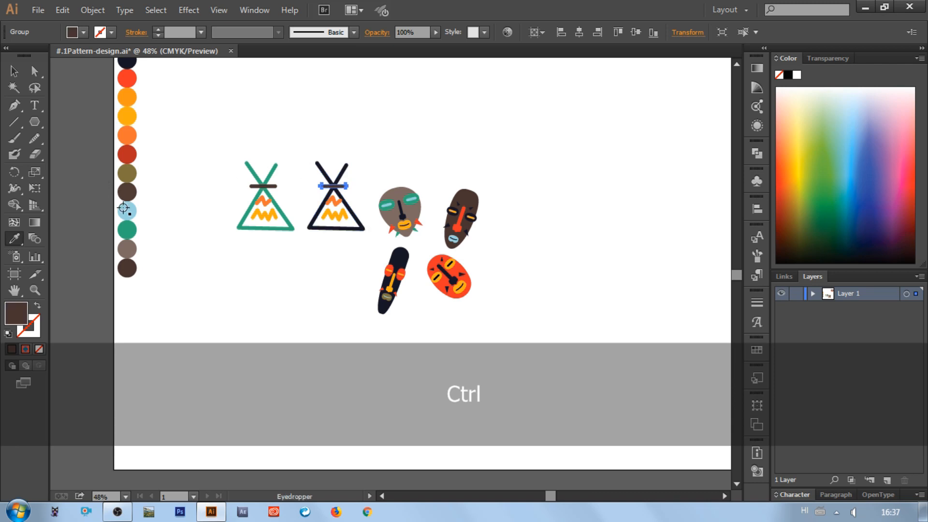
pyautogui.click(124, 208)
# Recolor the copied tepee's lower zigzag green and its upper zigzag red-orange from the palette.
pyautogui.keyDown('ctrl'); pyautogui.click(338, 205); pyautogui.keyUp('ctrl')
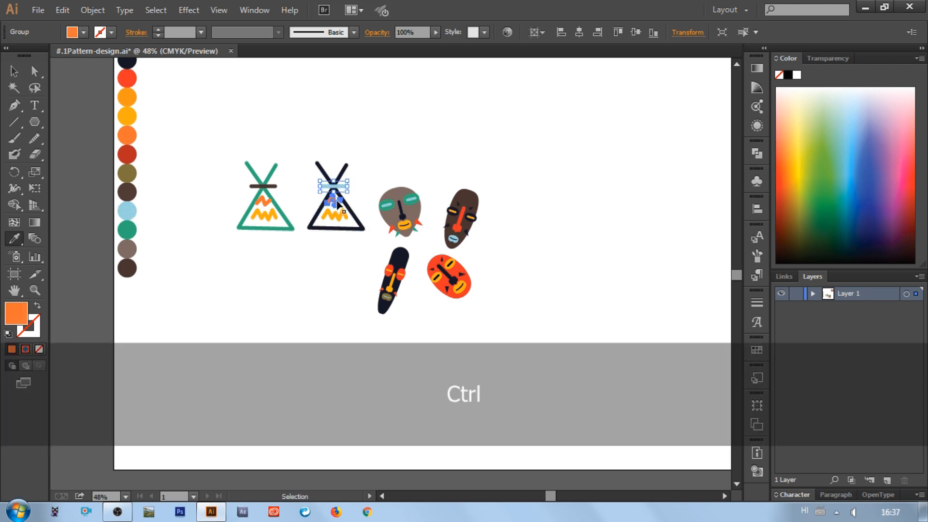
pyautogui.click(128, 192)
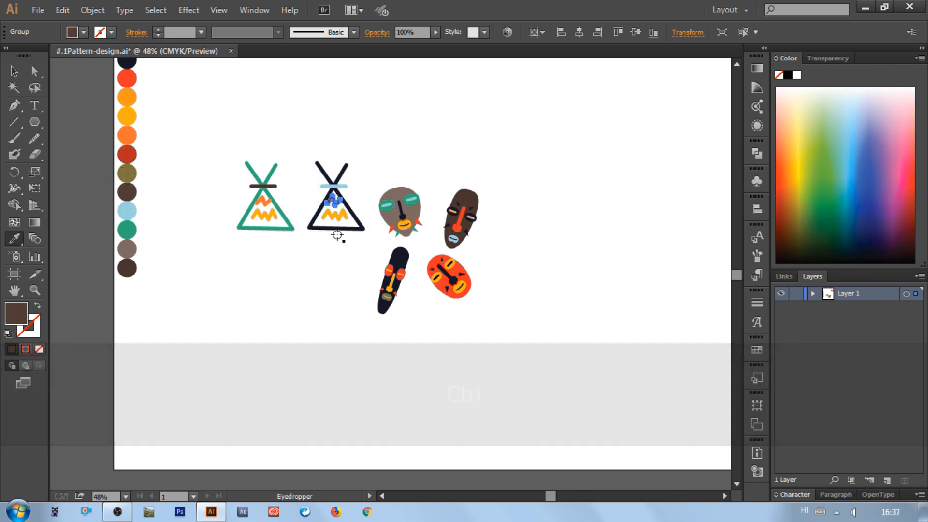
pyautogui.keyDown('ctrl'); pyautogui.click(333, 218); pyautogui.keyUp('ctrl')
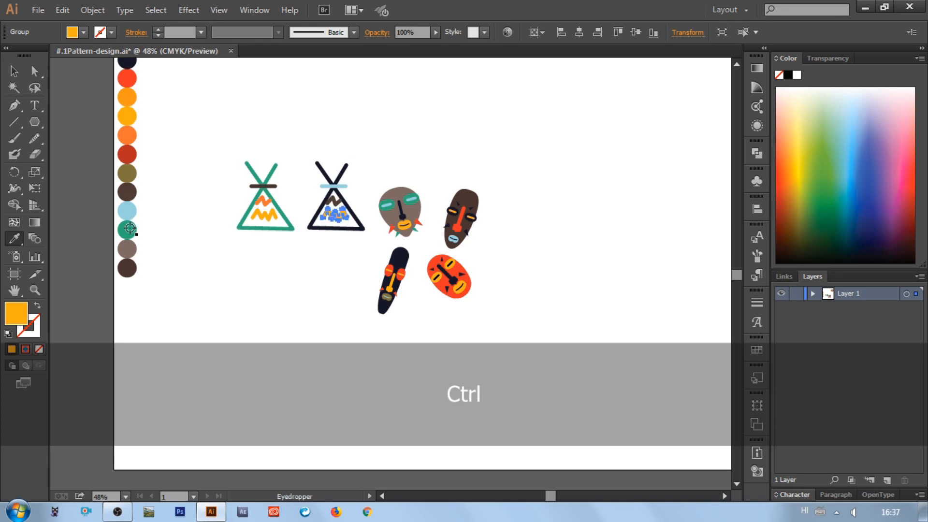
pyautogui.click(130, 229)
pyautogui.keyDown('ctrl'); pyautogui.click(335, 198); pyautogui.keyUp('ctrl')
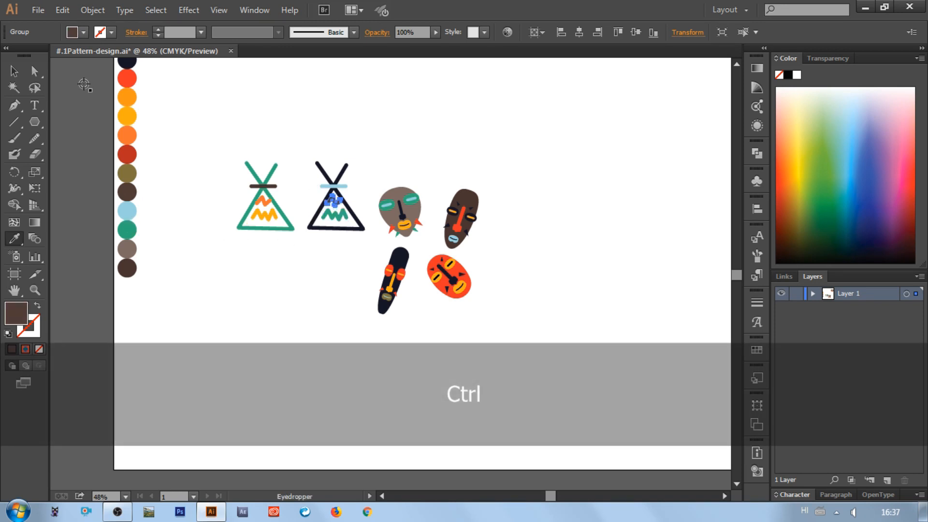
pyautogui.click(136, 78)
pyautogui.click(14, 71)
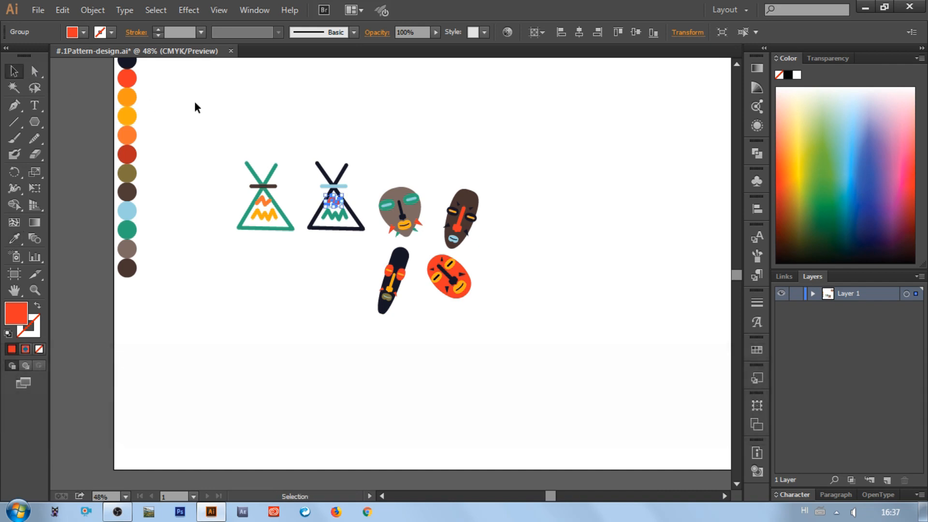
# Group all parts of the navy tepee.
pyautogui.click(314, 161)
pyautogui.moveTo(325, 234); pyautogui.dragTo(324, 235)
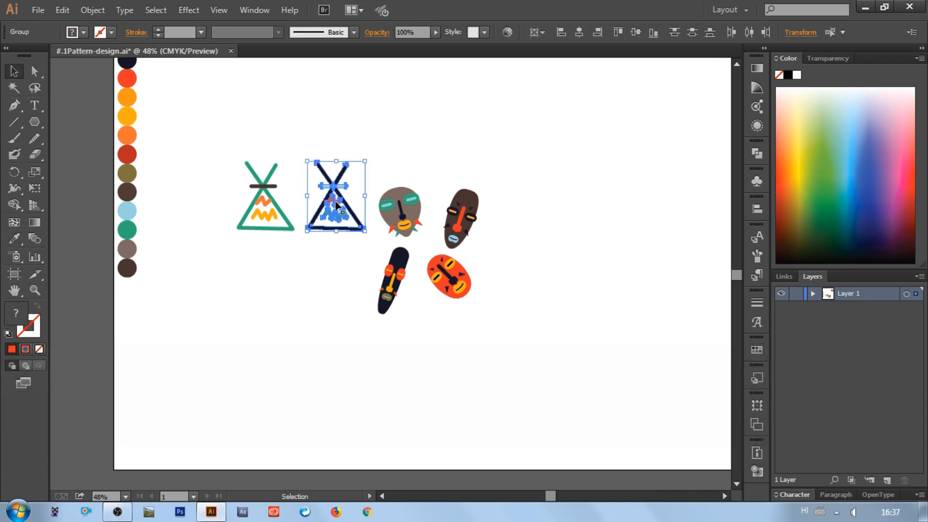
pyautogui.rightClick(340, 209)
pyautogui.click(385, 272)
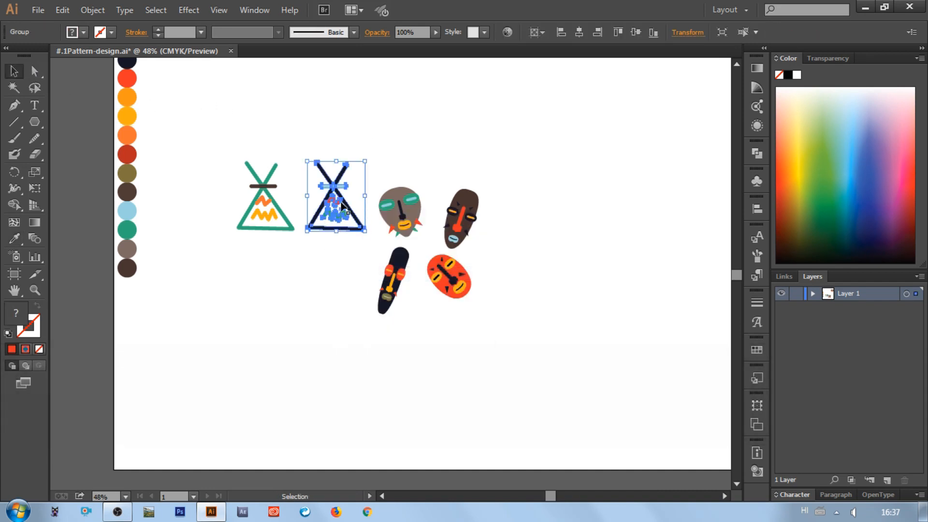
# Reflect the navy tepee group across the vertical axis.
pyautogui.rightClick(365, 199)
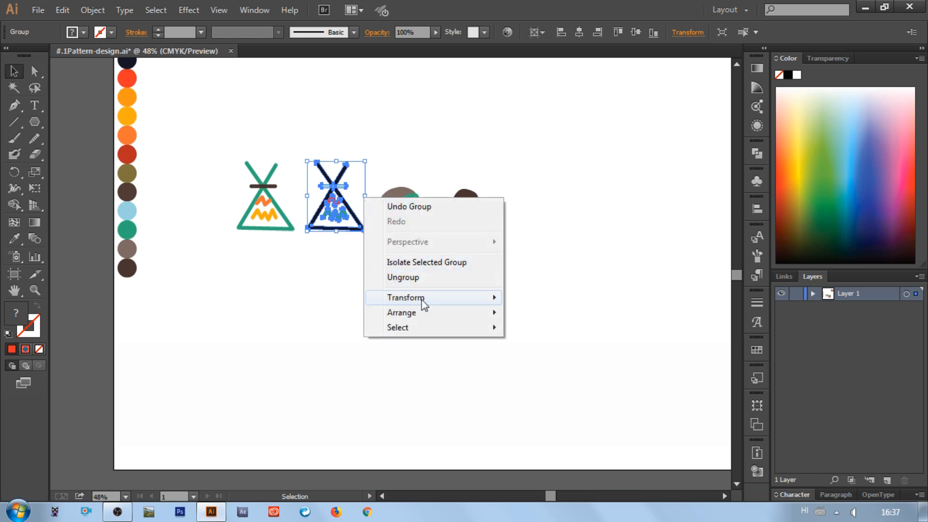
pyautogui.moveTo(424, 300)
pyautogui.click(540, 349)
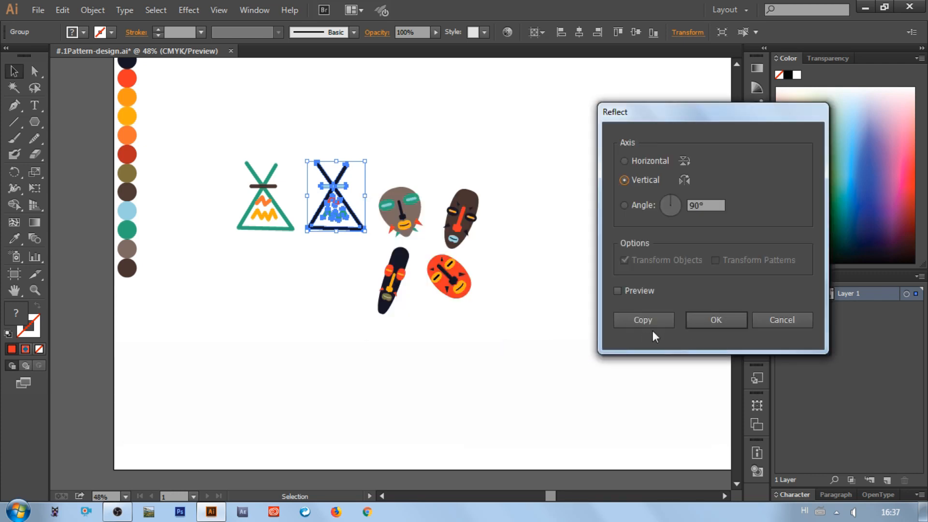
pyautogui.click(717, 320)
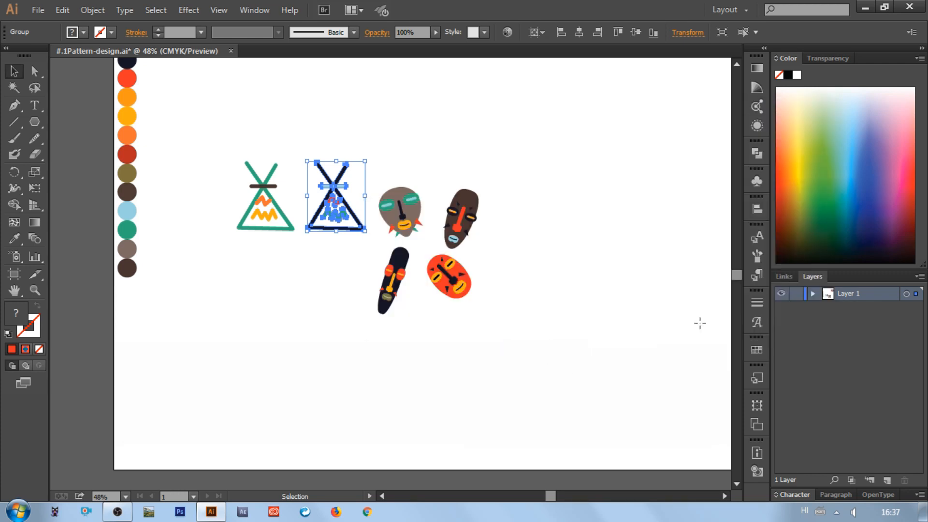
pyautogui.click(578, 318)
# Move the navy tepee below and right of the green one, scale it down and tilt it counterclockwise.
pyautogui.moveTo(335, 201); pyautogui.dragTo(328, 228)
pyautogui.moveTo(323, 273); pyautogui.dragTo(324, 274)
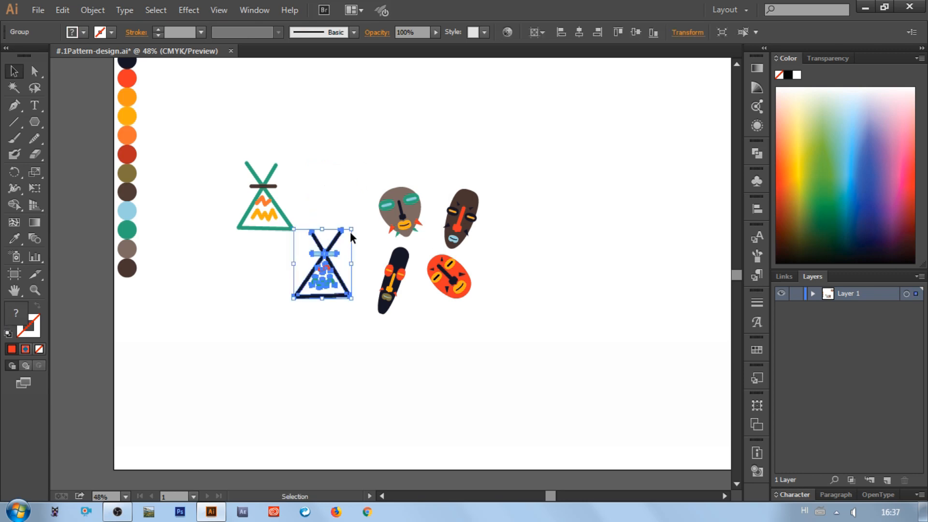
pyautogui.moveTo(351, 228); pyautogui.dragTo(327, 220)
# Group all parts of the green tepee and tilt the group slightly clockwise.
pyautogui.click(269, 200)
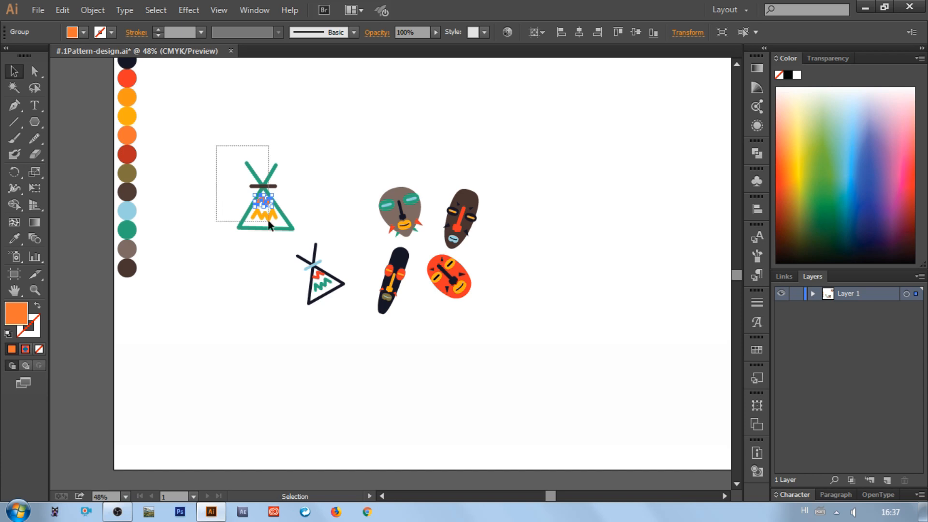
pyautogui.moveTo(269, 222); pyautogui.dragTo(271, 242)
pyautogui.rightClick(272, 205)
pyautogui.click(307, 270)
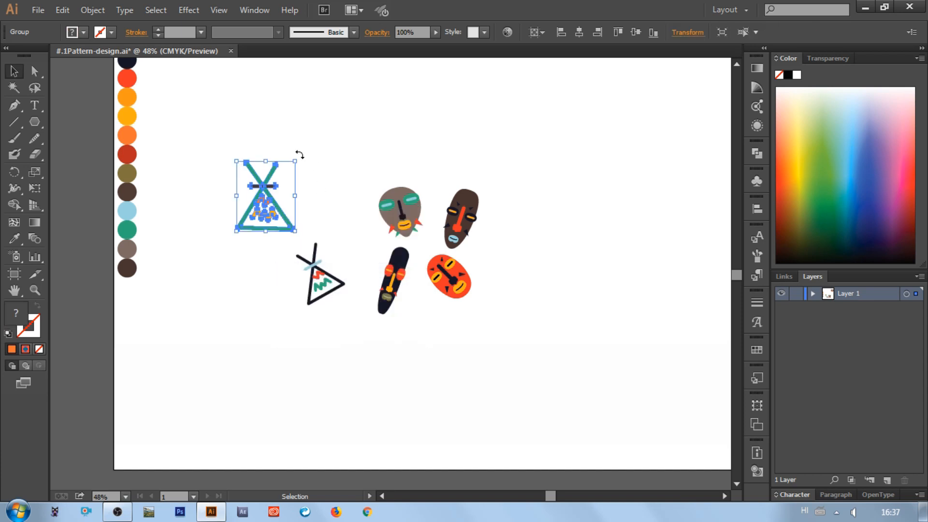
pyautogui.moveTo(299, 155); pyautogui.dragTo(317, 182)
# Copy and paste one duplicate each of the green tepee and the navy tepee.
pyautogui.hotkey('ctrl', 'c')
pyautogui.hotkey('ctrl', 'v')
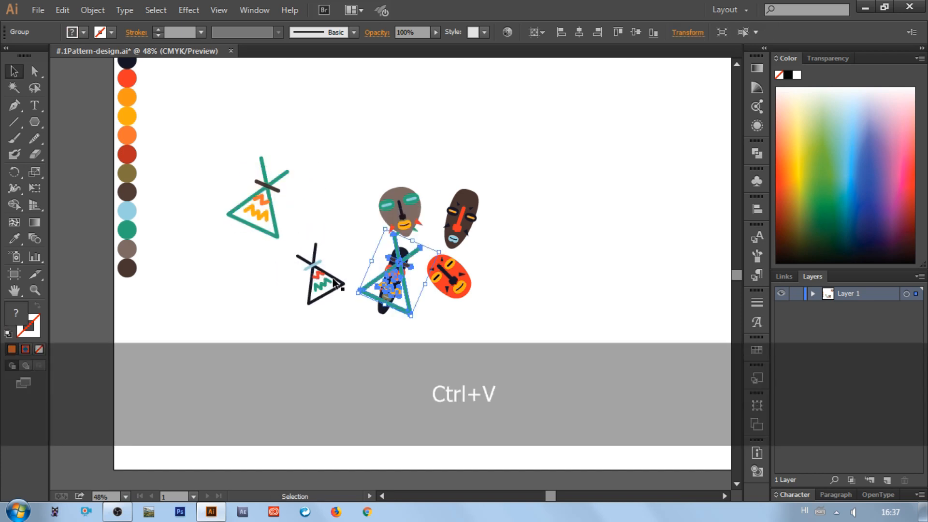
pyautogui.click(337, 283)
pyautogui.hotkey('ctrl', 'c')
pyautogui.hotkey('ctrl', 'v')
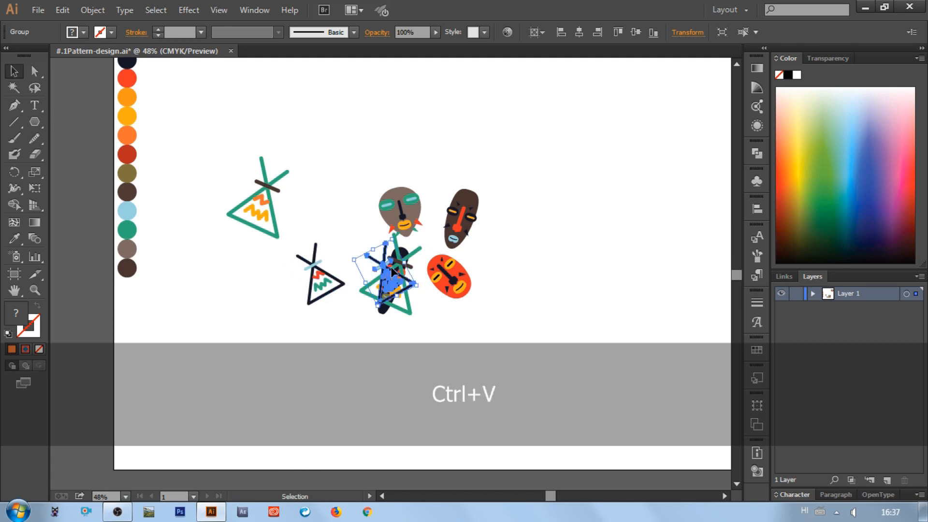
# Place the navy tepee copy above the masks and the green copy to their right, shifting the grey mask left.
pyautogui.moveTo(393, 271); pyautogui.dragTo(369, 207)
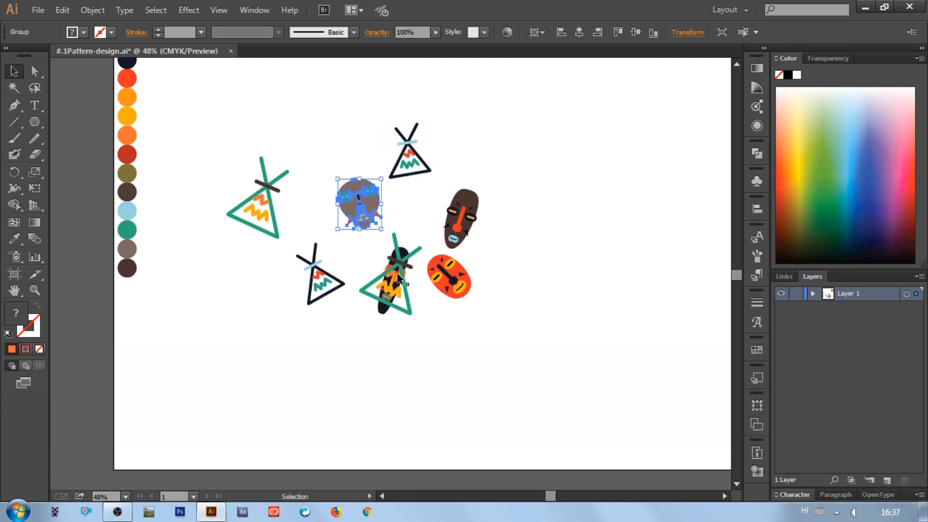
pyautogui.moveTo(401, 269); pyautogui.dragTo(540, 185)
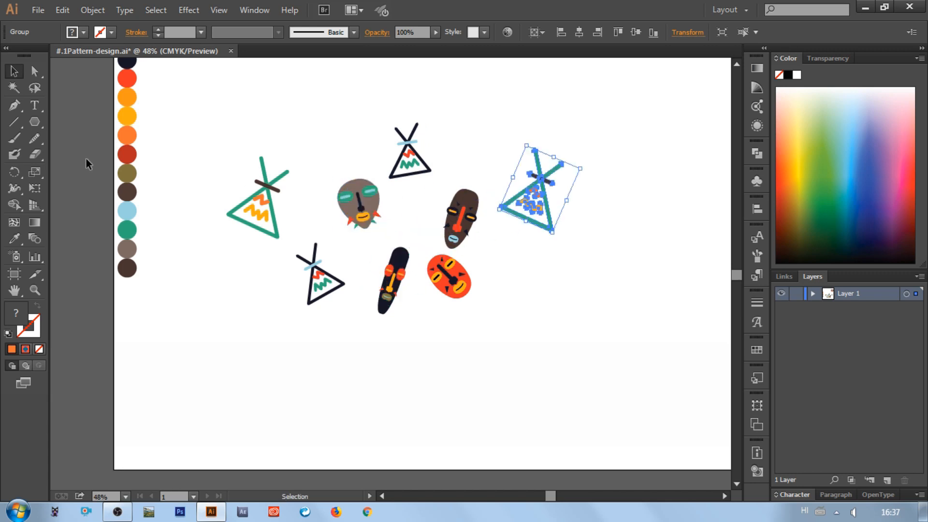
# Draw a square about 694 px wide around the motifs with no fill and a black 1 pt stroke.
pyautogui.moveTo(34, 124); pyautogui.dragTo(70, 126)
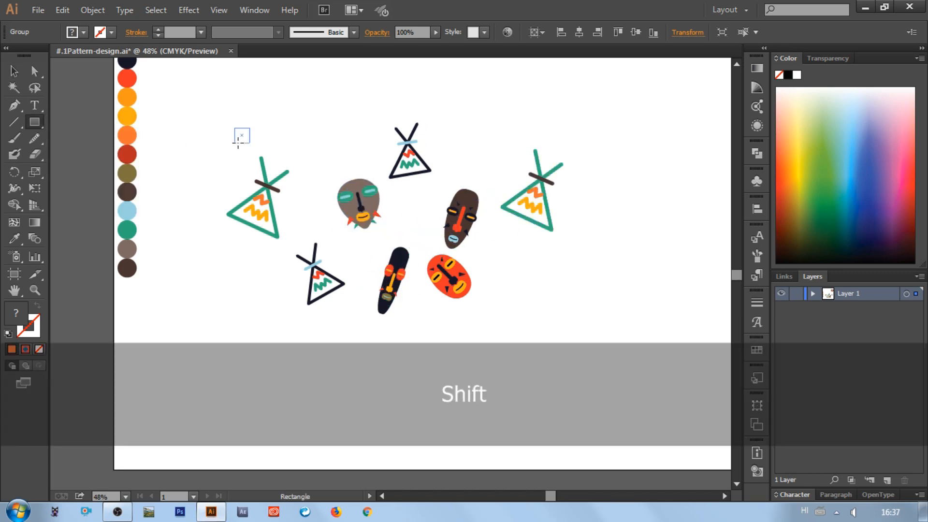
pyautogui.moveTo(235, 128)
pyautogui.mouseDown()
pyautogui.moveTo(328, 302)
pyautogui.moveTo(376, 354)
pyautogui.mouseUp()
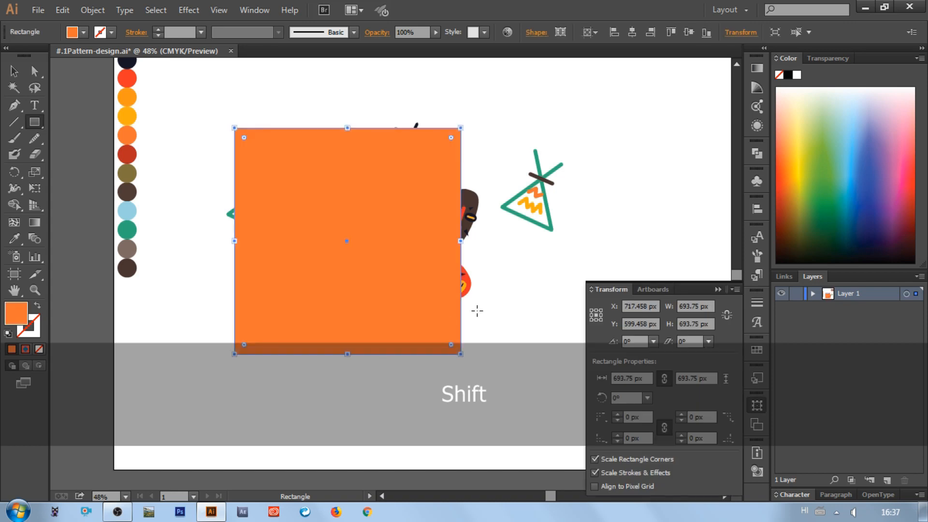
pyautogui.click(83, 32)
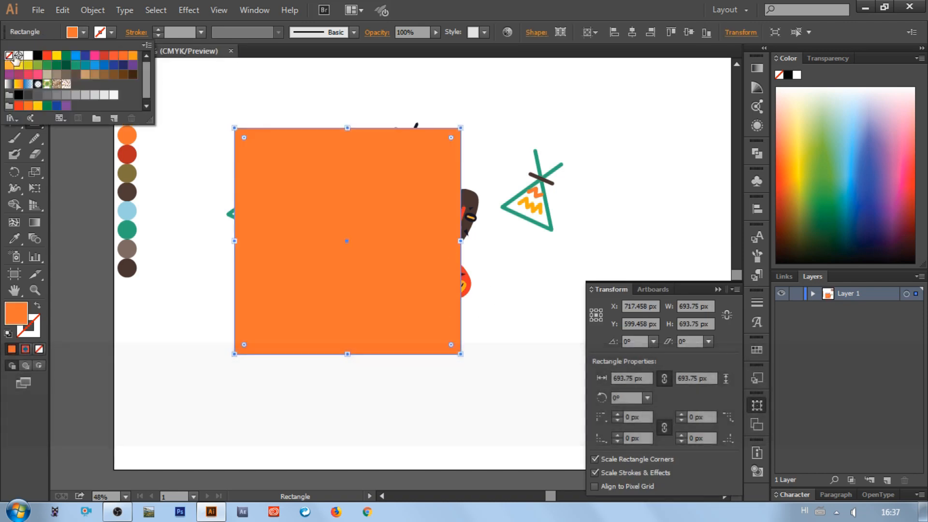
pyautogui.click(10, 56)
pyautogui.scroll(1, 183, 33)
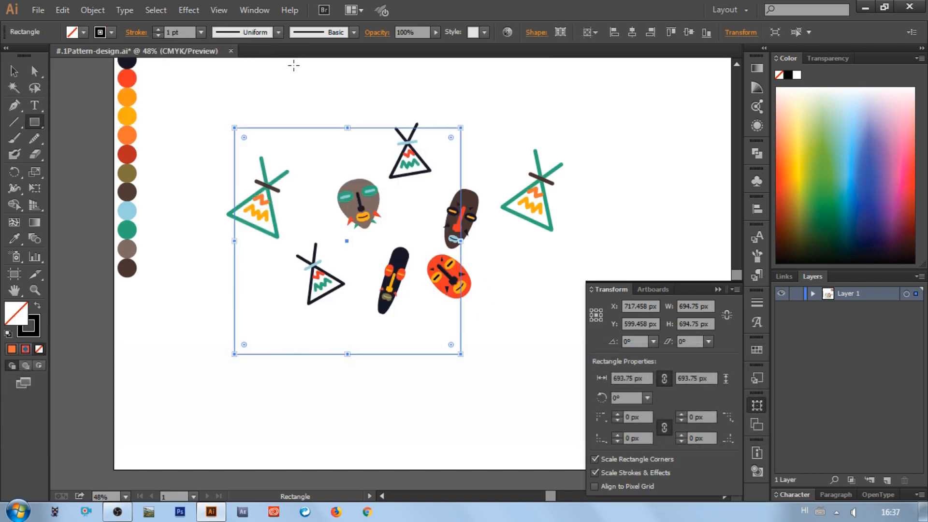
# Centre all the motifs and the square horizontally and vertically on the artboard.
pyautogui.click(11, 71)
pyautogui.moveTo(215, 95)
pyautogui.mouseDown()
pyautogui.moveTo(444, 297)
pyautogui.moveTo(564, 374)
pyautogui.mouseUp()
pyautogui.click(580, 31)
pyautogui.click(637, 32)
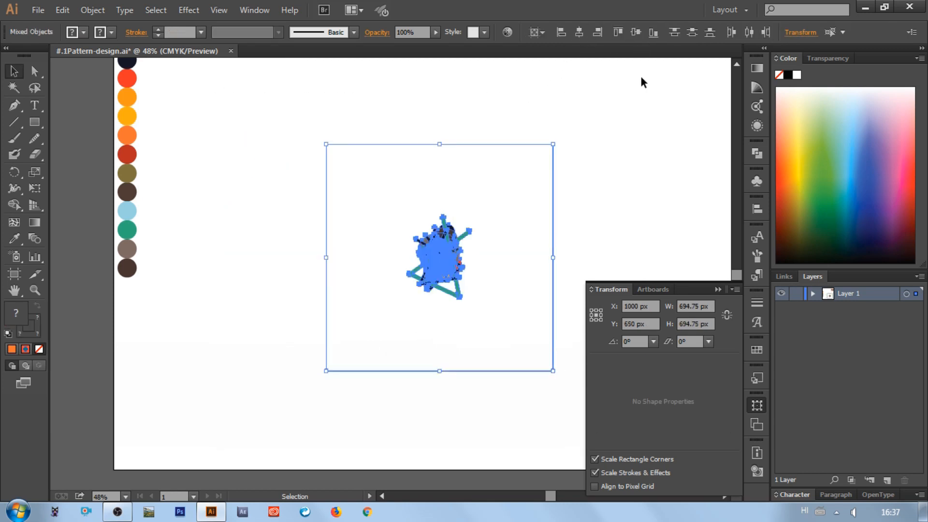
pyautogui.click(499, 174)
pyautogui.hscroll(3, 554, 207)
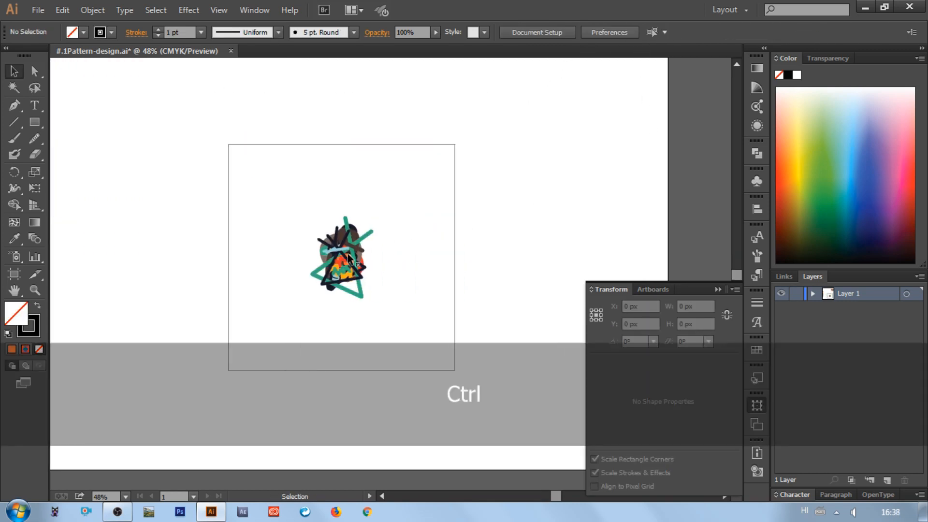
pyautogui.click(718, 290)
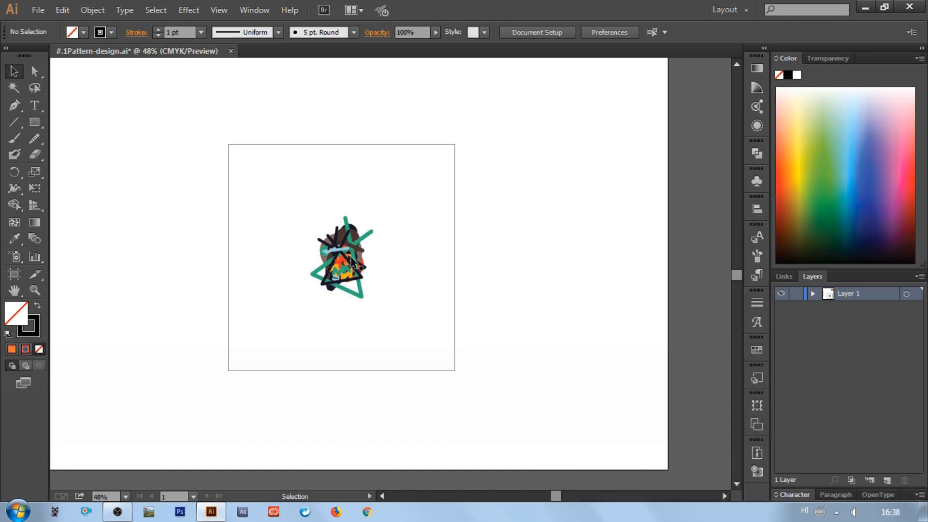
# Scale the square frame down proportionally about its centre so it sits more closely around the stacked motifs.
pyautogui.click(455, 145)
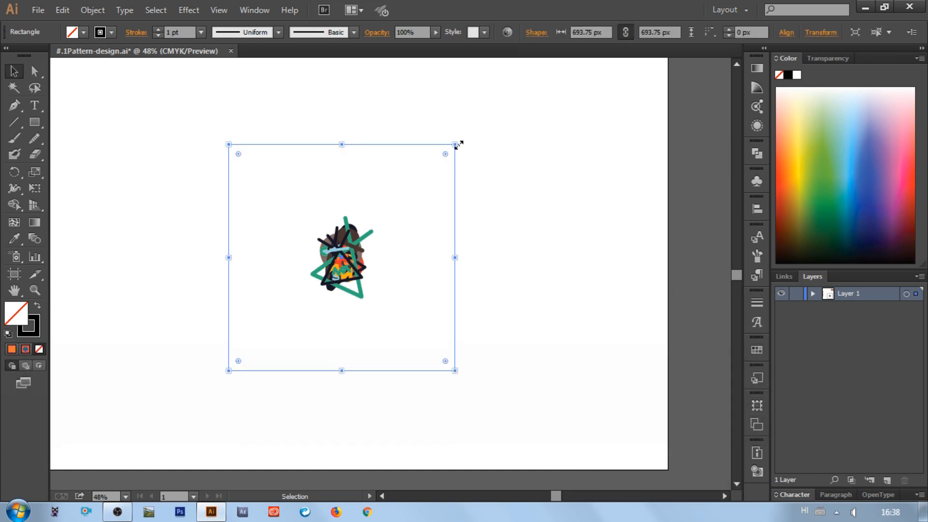
pyautogui.moveTo(458, 144); pyautogui.dragTo(445, 157)
pyautogui.click(503, 187)
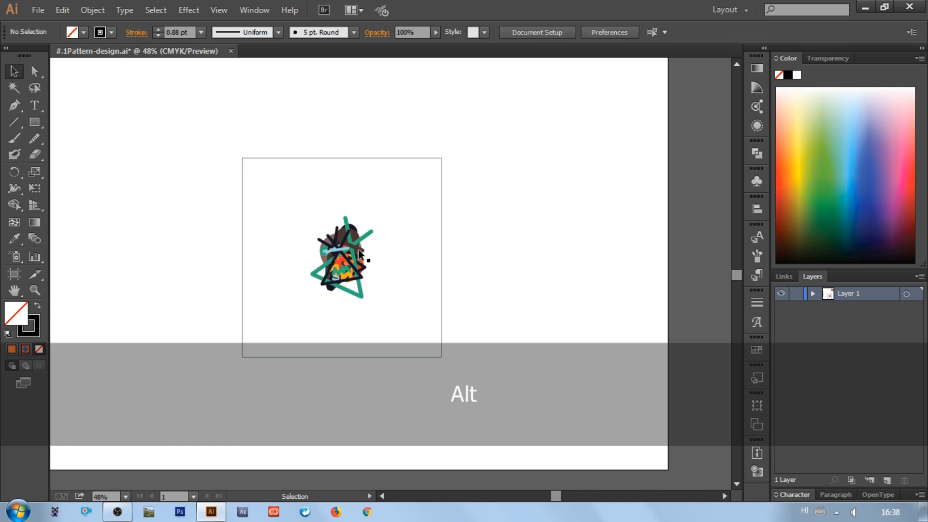
# Pull the tepees out of the stack around the square, shrinking the second green one and placing it in the lower-right corner.
pyautogui.moveTo(411, 186); pyautogui.dragTo(422, 191)
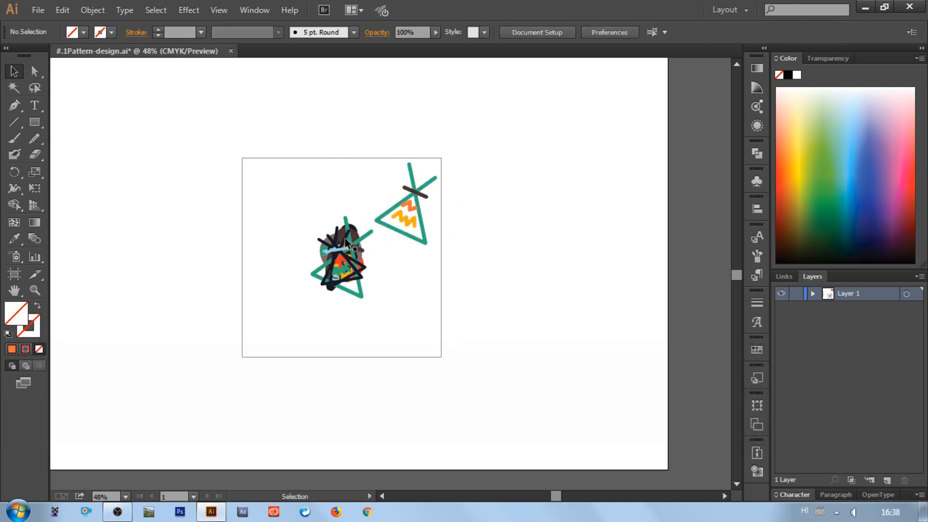
pyautogui.moveTo(313, 196); pyautogui.dragTo(263, 204)
pyautogui.moveTo(361, 277); pyautogui.dragTo(387, 314)
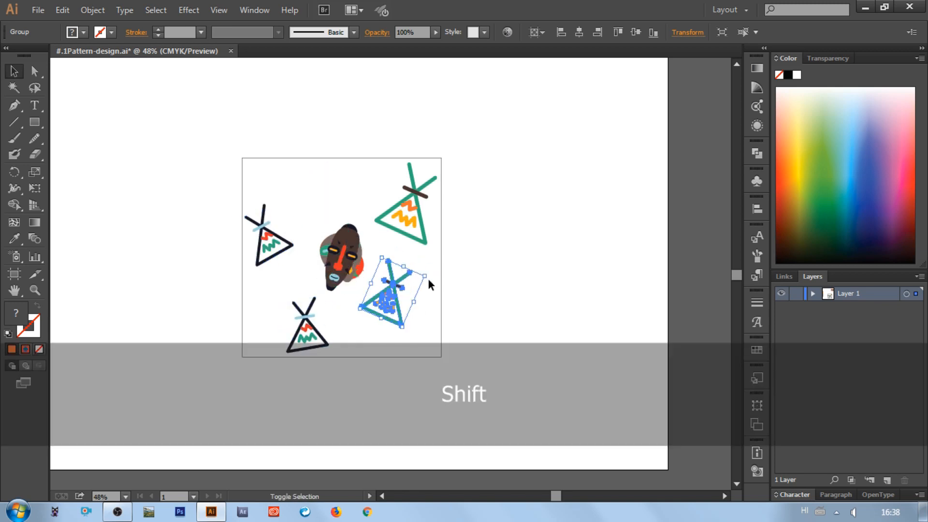
pyautogui.keyDown('shift'); pyautogui.moveTo(429, 274); pyautogui.dragTo(407, 267); pyautogui.keyUp('shift')
pyautogui.moveTo(389, 300); pyautogui.dragTo(415, 331)
# Rotate and enlarge the lower navy tepee and place it near the square's upper-left corner.
pyautogui.moveTo(307, 334); pyautogui.dragTo(291, 335)
pyautogui.moveTo(311, 290); pyautogui.dragTo(325, 303)
pyautogui.keyDown('shift'); pyautogui.moveTo(314, 307); pyautogui.dragTo(328, 296); pyautogui.keyUp('shift')
pyautogui.moveTo(304, 323); pyautogui.dragTo(325, 192)
# Place the smaller navy tepee at the square's right side and the large green tepee in the lower-left corner.
pyautogui.moveTo(283, 249); pyautogui.dragTo(290, 318)
pyautogui.moveTo(415, 194); pyautogui.dragTo(365, 216)
pyautogui.moveTo(276, 314); pyautogui.dragTo(405, 259)
pyautogui.moveTo(364, 218); pyautogui.dragTo(291, 298)
# Paste a copy of the small green tepee, rotate it and place it in the square's upper-right corner.
pyautogui.click(388, 289)
pyautogui.click(414, 319)
pyautogui.hotkey('ctrl', 'c')
pyautogui.hotkey('ctrl', 'v')
pyautogui.moveTo(414, 248); pyautogui.dragTo(393, 241)
pyautogui.moveTo(392, 281); pyautogui.dragTo(407, 193)
# Spread the brown mask to the lower right and the grey mask to the left side, and shrink the large green tepee slightly.
pyautogui.moveTo(323, 202)
pyautogui.mouseDown()
pyautogui.moveTo(304, 202)
pyautogui.moveTo(309, 209)
pyautogui.mouseUp()
pyautogui.moveTo(343, 267); pyautogui.dragTo(377, 330)
pyautogui.moveTo(342, 259); pyautogui.dragTo(276, 249)
pyautogui.click(292, 297)
pyautogui.keyDown('shift'); pyautogui.moveTo(329, 286); pyautogui.dragTo(315, 292); pyautogui.keyUp('shift')
pyautogui.moveTo(284, 309); pyautogui.dragTo(280, 321)
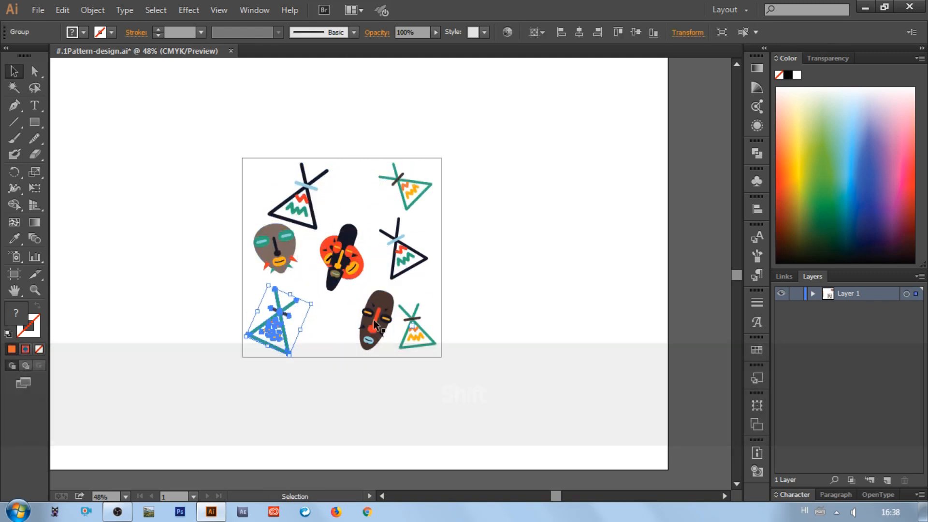
# Shift the brown mask along the bottom, and turn the long navy mask more upright near the square's top edge.
pyautogui.moveTo(412, 333); pyautogui.dragTo(329, 326)
pyautogui.moveTo(344, 260); pyautogui.dragTo(372, 229)
pyautogui.keyDown('shift'); pyautogui.moveTo(390, 189); pyautogui.dragTo(377, 179); pyautogui.keyUp('shift')
pyautogui.moveTo(372, 220); pyautogui.dragTo(366, 187)
# Move the large navy tepee toward the upper-left corner and readjust the grey, red and brown masks around the square.
pyautogui.moveTo(308, 191); pyautogui.dragTo(287, 187)
pyautogui.moveTo(278, 246); pyautogui.dragTo(273, 256)
pyautogui.moveTo(337, 266)
pyautogui.mouseDown()
pyautogui.moveTo(326, 227)
pyautogui.moveTo(324, 270)
pyautogui.mouseUp()
pyautogui.moveTo(330, 318); pyautogui.dragTo(376, 317)
pyautogui.moveTo(332, 264); pyautogui.dragTo(348, 243)
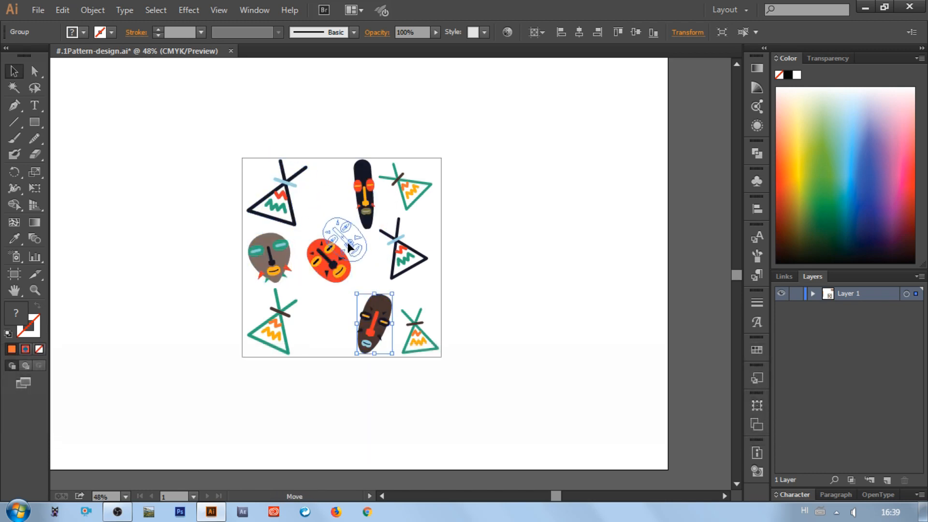
# Move the navy tepee to the middle, paste a copy beside it, and place the red mask at the square's right edge.
pyautogui.moveTo(407, 261); pyautogui.dragTo(331, 285)
pyautogui.moveTo(346, 245); pyautogui.dragTo(302, 312)
pyautogui.click(331, 281)
pyautogui.hotkey('ctrl', 'c')
pyautogui.hotkey('ctrl', 'v')
pyautogui.click(331, 279)
pyautogui.click(278, 332)
# Shrink the grey mask at the left side and the large navy tepee in the upper-left corner proportionally.
pyautogui.click(273, 261)
pyautogui.keyDown('shift'); pyautogui.moveTo(293, 232); pyautogui.dragTo(271, 256); pyautogui.keyUp('shift')
pyautogui.moveTo(262, 271); pyautogui.dragTo(267, 277)
pyautogui.click(274, 217)
pyautogui.keyDown('shift'); pyautogui.moveTo(296, 227); pyautogui.dragTo(271, 195); pyautogui.keyUp('shift')
# Paste a copy of the long navy mask, tilt it clockwise and place it left of the square's centre.
pyautogui.click(367, 207)
pyautogui.hotkey('ctrl', 'c')
pyautogui.hotkey('ctrl', 'v')
pyautogui.moveTo(405, 236); pyautogui.dragTo(420, 247)
pyautogui.moveTo(390, 278); pyautogui.dragTo(305, 245)
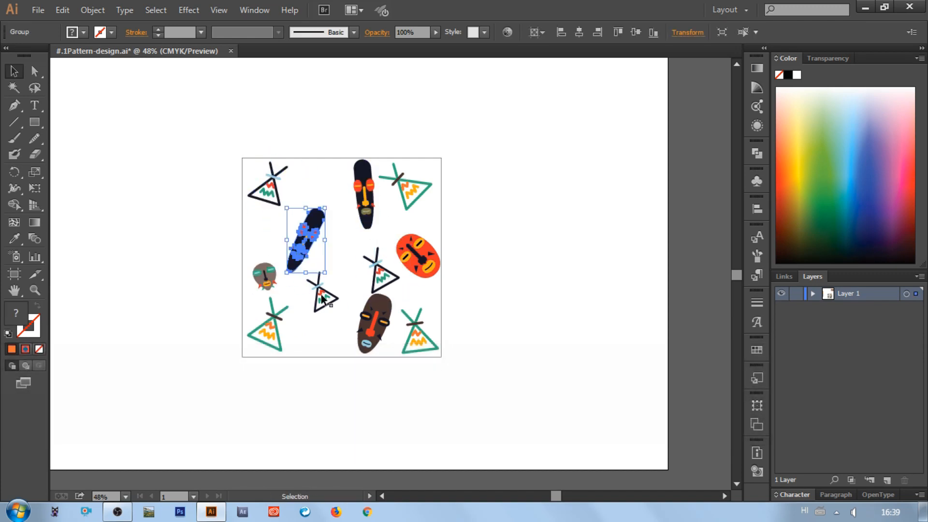
# Move the grey mask to the bottom and place a copied brown mask, tilted the opposite way, at the left edge.
pyautogui.moveTo(264, 277); pyautogui.dragTo(316, 338)
pyautogui.click(374, 324)
pyautogui.hotkey('ctrl', 'c')
pyautogui.hotkey('ctrl', 'v')
pyautogui.moveTo(411, 242); pyautogui.dragTo(387, 236)
pyautogui.moveTo(388, 276); pyautogui.dragTo(263, 267)
pyautogui.click(288, 245)
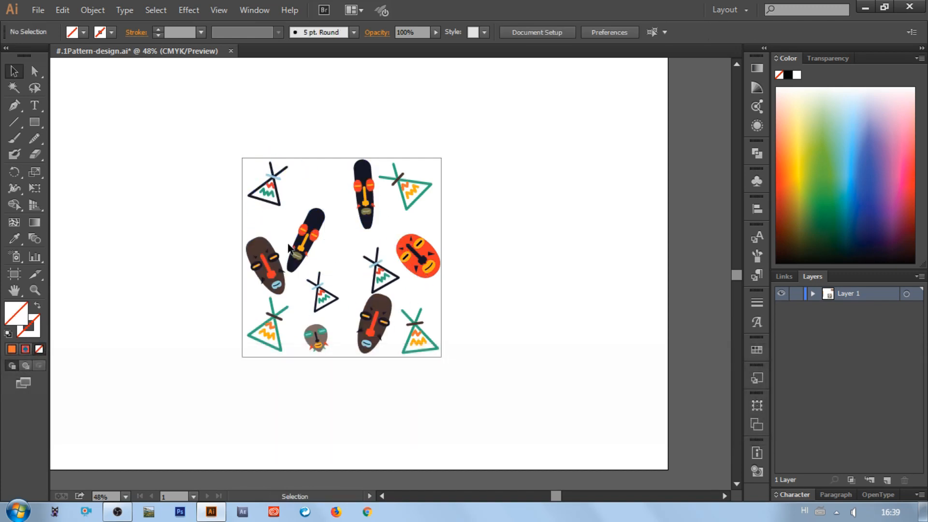
# Paste a copy of the red mask, turn it upright near the right edge, and move a navy tepee to the top.
pyautogui.click(419, 256)
pyautogui.hotkey('ctrl', 'c')
pyautogui.hotkey('ctrl', 'v')
pyautogui.moveTo(415, 298); pyautogui.dragTo(391, 308)
pyautogui.moveTo(391, 275); pyautogui.dragTo(332, 193)
# Delete the three green tepees and fill the upper-right and lower-left corners with navy tepees.
pyautogui.click(407, 196)
pyautogui.press('Delete')
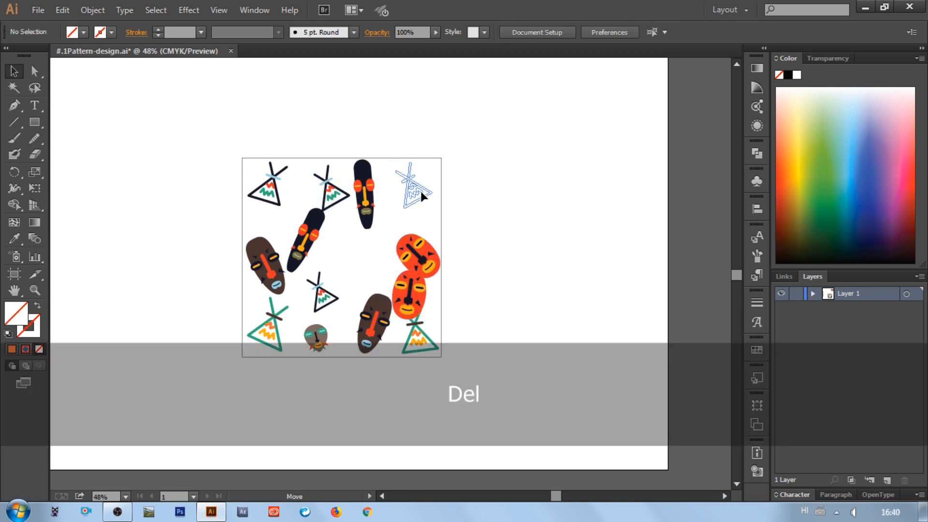
pyautogui.click(271, 334)
pyautogui.keyDown('shift'); pyautogui.click(419, 332); pyautogui.keyUp('shift')
pyautogui.press('Delete')
pyautogui.moveTo(323, 296); pyautogui.dragTo(284, 326)
pyautogui.click(316, 336)
pyautogui.press('Delete')
pyautogui.moveTo(373, 325); pyautogui.dragTo(353, 296)
pyautogui.hotkey('ctrl', 'z')
pyautogui.hotkey('ctrl', 'z')
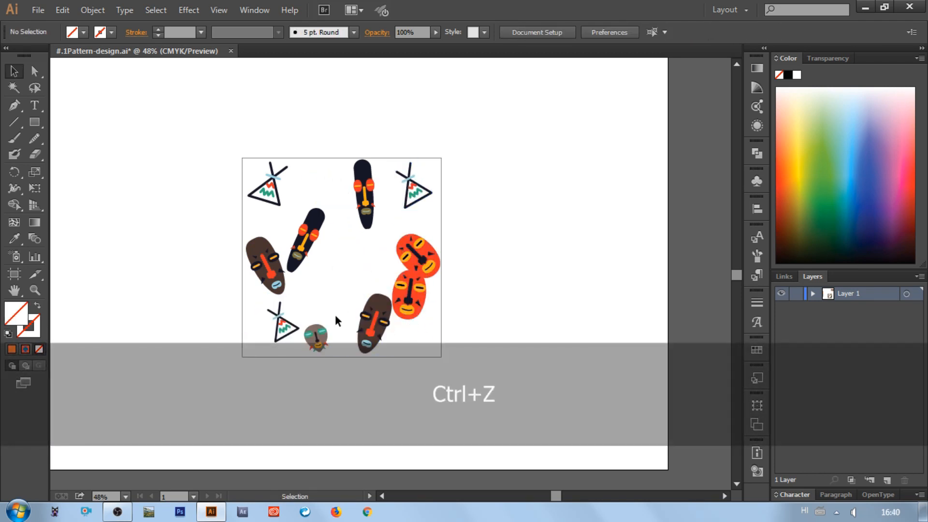
# Move the tilted red mask toward the centre and the right-hand brown mask up below the upper-right tepee.
pyautogui.moveTo(316, 338); pyautogui.dragTo(322, 331)
pyautogui.moveTo(424, 255); pyautogui.dragTo(353, 269)
pyautogui.moveTo(375, 323); pyautogui.dragTo(411, 237)
pyautogui.moveTo(409, 193); pyautogui.dragTo(417, 192)
pyautogui.moveTo(346, 271); pyautogui.dragTo(350, 284)
# Paste a copy of the upper-left navy tepee, rotate it and place it right of the square's centre.
pyautogui.click(270, 191)
pyautogui.hotkey('ctrl', 'c')
pyautogui.hotkey('ctrl', 'v')
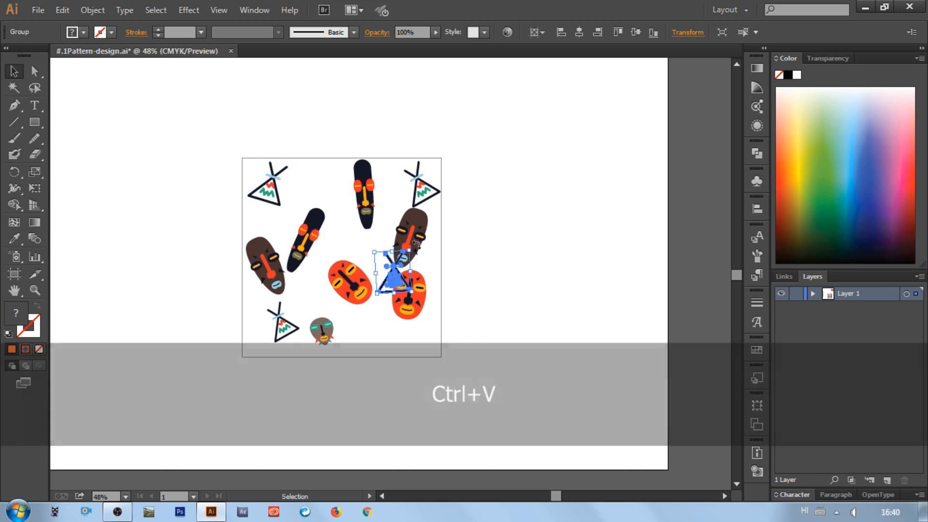
pyautogui.moveTo(416, 245); pyautogui.dragTo(408, 239)
pyautogui.moveTo(392, 278); pyautogui.dragTo(374, 255)
# Shift the tilted red mask left of centre and move the tilted navy mask down to the lower right.
pyautogui.moveTo(356, 293); pyautogui.dragTo(341, 294)
pyautogui.moveTo(341, 294)
pyautogui.mouseDown()
pyautogui.moveTo(360, 326)
pyautogui.moveTo(341, 302)
pyautogui.mouseUp()
pyautogui.moveTo(368, 243); pyautogui.dragTo(372, 258)
pyautogui.moveTo(337, 292); pyautogui.dragTo(330, 272)
pyautogui.moveTo(312, 234); pyautogui.dragTo(376, 318)
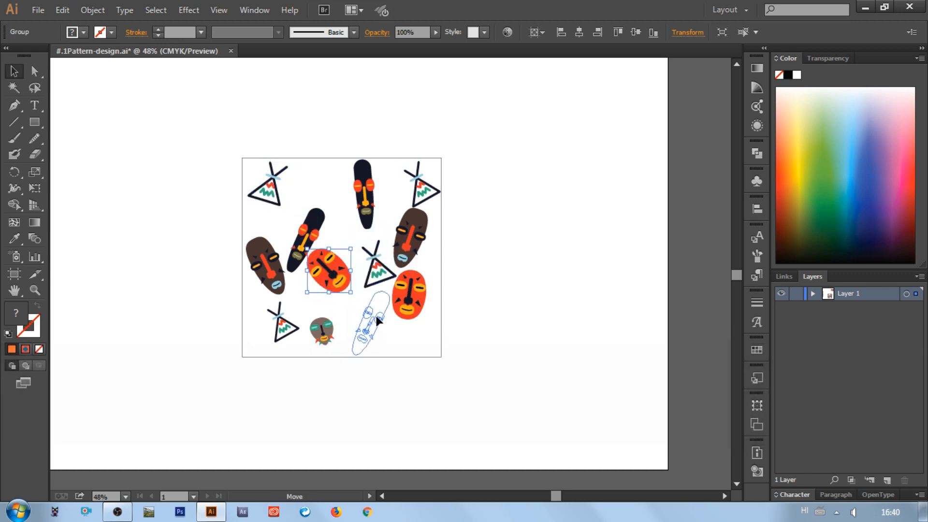
# Nudge the tilted red mask and central tepee, and shift the upright red mask toward the lower-right corner.
pyautogui.click(265, 266)
pyautogui.moveTo(339, 281); pyautogui.dragTo(326, 262)
pyautogui.moveTo(379, 272); pyautogui.dragTo(367, 265)
pyautogui.moveTo(374, 317); pyautogui.dragTo(410, 324)
pyautogui.moveTo(369, 318); pyautogui.dragTo(315, 296)
# Move the grey mask to the upper-left corner and line up a navy tepee and the upright navy mask beside it.
pyautogui.moveTo(333, 320); pyautogui.dragTo(316, 182)
pyautogui.moveTo(271, 190)
pyautogui.mouseDown()
pyautogui.moveTo(289, 209)
pyautogui.moveTo(262, 180)
pyautogui.mouseUp()
pyautogui.hotkey('ctrl', 'z')
pyautogui.moveTo(289, 207); pyautogui.dragTo(309, 196)
pyautogui.moveTo(365, 203); pyautogui.dragTo(347, 203)
# Place the brown mask in the upper-right corner, with one tepee beside it and another below at the right edge.
pyautogui.moveTo(418, 193); pyautogui.dragTo(381, 193)
pyautogui.moveTo(409, 233); pyautogui.dragTo(418, 189)
pyautogui.moveTo(308, 247); pyautogui.dragTo(298, 220)
pyautogui.moveTo(366, 259); pyautogui.dragTo(422, 254)
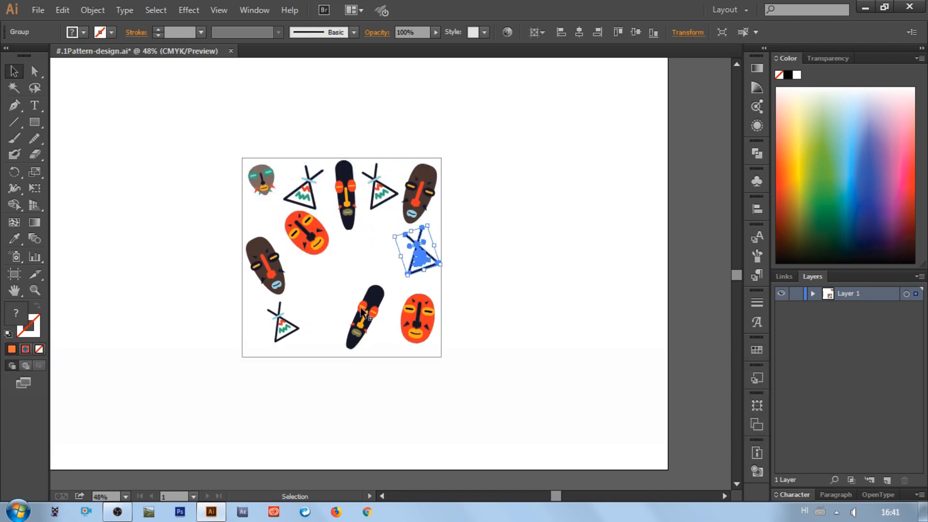
# Move the tilted navy mask up beside the right-edge tepee and rework the spacing of the surrounding motifs, undoing unwanted moves.
pyautogui.moveTo(365, 315); pyautogui.dragTo(377, 250)
pyautogui.moveTo(266, 266); pyautogui.dragTo(267, 238)
pyautogui.hotkey('ctrl', 'z')
pyautogui.hotkey('ctrl', 'z')
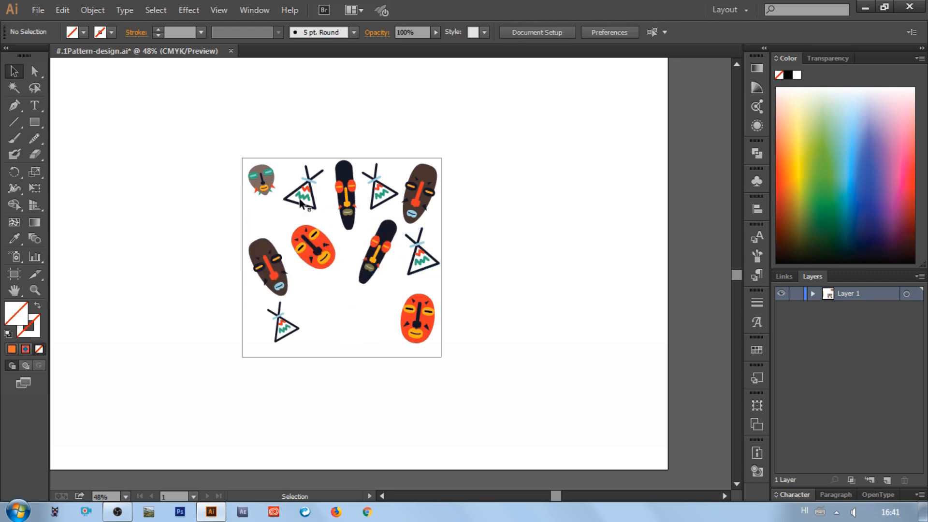
pyautogui.hotkey('ctrl', 'z')
pyautogui.hotkey('ctrl', 'z')
pyautogui.hotkey('ctrl', 'z')
pyautogui.hotkey('ctrl', 'z')
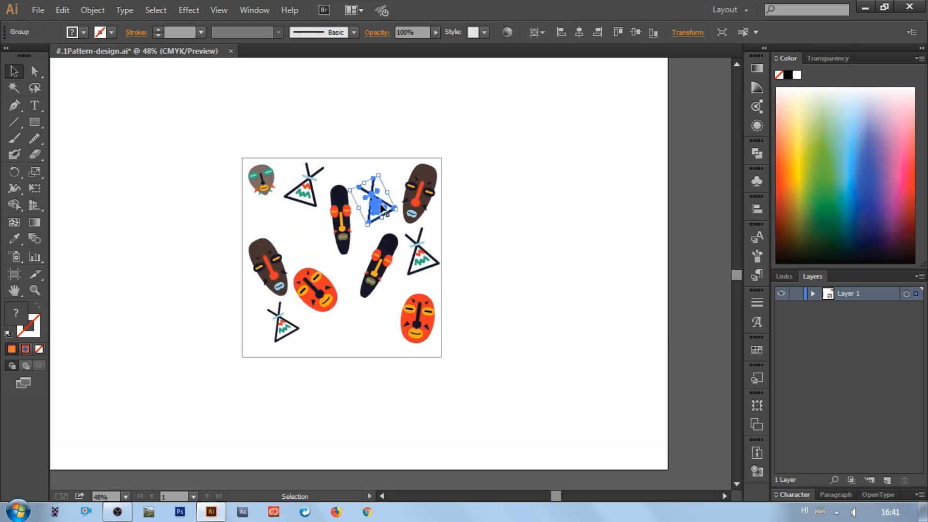
# Raise the left brown mask, move the lower-left tepee up to the centre, and paste a tepee copy into the lower-left corner.
pyautogui.moveTo(286, 236); pyautogui.dragTo(281, 245)
pyautogui.moveTo(316, 293); pyautogui.dragTo(325, 306)
pyautogui.moveTo(284, 328); pyautogui.dragTo(317, 256)
pyautogui.hotkey('ctrl', 'v')
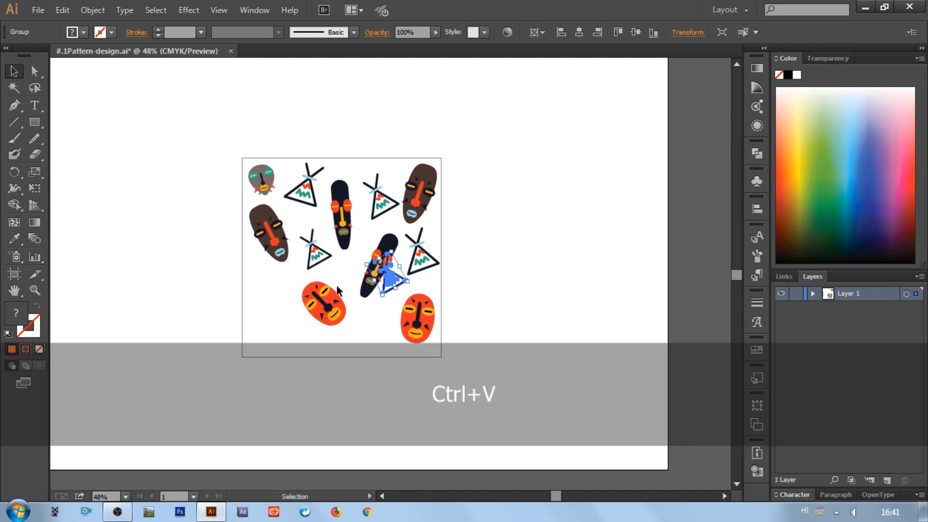
pyautogui.moveTo(391, 280); pyautogui.dragTo(297, 310)
pyautogui.moveTo(325, 314); pyautogui.dragTo(272, 337)
# Rotate the right-edge, upper-right and central navy tepees to different angles.
pyautogui.click(421, 261)
pyautogui.moveTo(407, 282); pyautogui.dragTo(396, 276)
pyautogui.click(381, 199)
pyautogui.moveTo(405, 205); pyautogui.dragTo(406, 193)
pyautogui.click(317, 255)
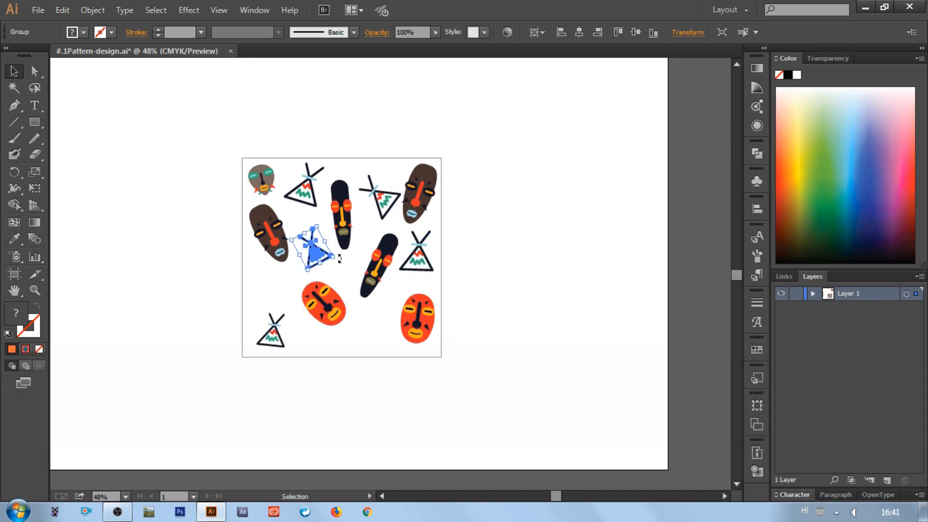
pyautogui.moveTo(340, 258); pyautogui.dragTo(318, 275)
pyautogui.moveTo(314, 253); pyautogui.dragTo(318, 256)
# Move the lower-left tepee to the bottom beside the upright red mask, keeping the tilted red mask near the centre.
pyautogui.moveTo(325, 303); pyautogui.dragTo(281, 295)
pyautogui.moveTo(272, 335); pyautogui.dragTo(342, 337)
pyautogui.moveTo(281, 296); pyautogui.dragTo(327, 302)
pyautogui.moveTo(343, 337); pyautogui.dragTo(376, 334)
# Paste another navy tepee, rotate it and place it at the left edge, then nudge the tilted navy mask left.
pyautogui.hotkey('ctrl', 'v')
pyautogui.moveTo(414, 294); pyautogui.dragTo(417, 290)
pyautogui.moveTo(405, 284); pyautogui.dragTo(272, 300)
pyautogui.click(340, 272)
pyautogui.moveTo(379, 265); pyautogui.dragTo(372, 264)
# Paste a copy of the bottom tepee, rotate and shrink it, and place it in the gap at the lower left.
pyautogui.click(376, 334)
pyautogui.hotkey('ctrl', 'c')
pyautogui.hotkey('ctrl', 'v')
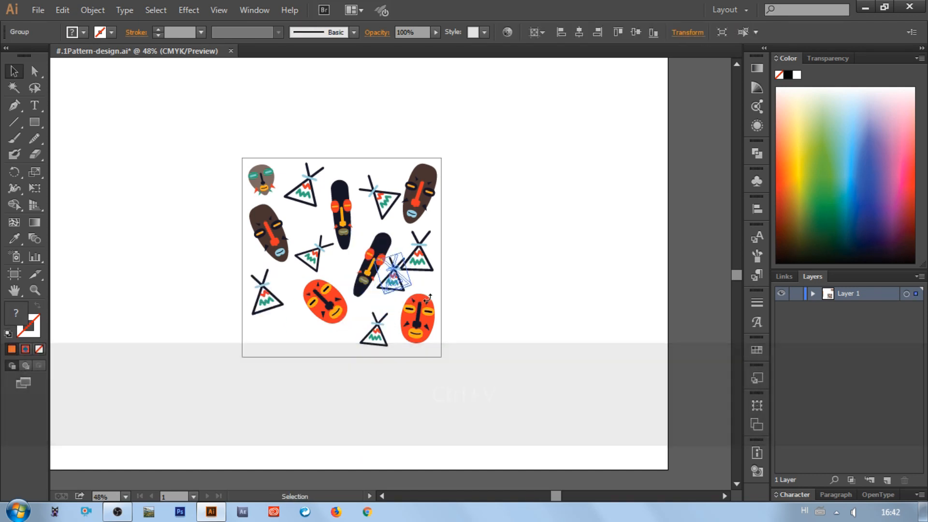
pyautogui.moveTo(411, 295); pyautogui.dragTo(418, 285)
pyautogui.moveTo(396, 279); pyautogui.dragTo(308, 336)
pyautogui.moveTo(295, 333); pyautogui.dragTo(296, 344)
# Enlarge the left-edge navy tepee and the navy tepee beside the grey mask.
pyautogui.click(266, 301)
pyautogui.moveTo(285, 306); pyautogui.dragTo(301, 317)
pyautogui.click(313, 257)
pyautogui.click(305, 193)
pyautogui.moveTo(318, 207); pyautogui.dragTo(324, 223)
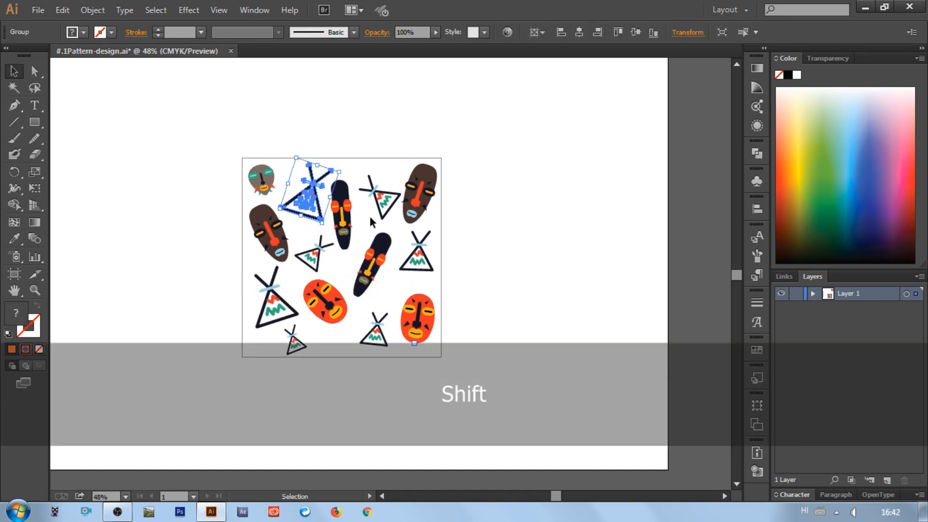
# Enlarge and rotate the navy tepee beside the top-right brown mask, and nudge the right-edge tepee up slightly.
pyautogui.click(383, 201)
pyautogui.moveTo(383, 220); pyautogui.dragTo(385, 229)
pyautogui.moveTo(385, 216); pyautogui.dragTo(380, 202)
pyautogui.click(419, 262)
pyautogui.moveTo(418, 262); pyautogui.dragTo(418, 258)
# Enlarge the upright red mask and the tilted navy mask, and shift the navy mask slightly down.
pyautogui.click(416, 317)
pyautogui.moveTo(401, 293); pyautogui.dragTo(395, 286)
pyautogui.click(374, 264)
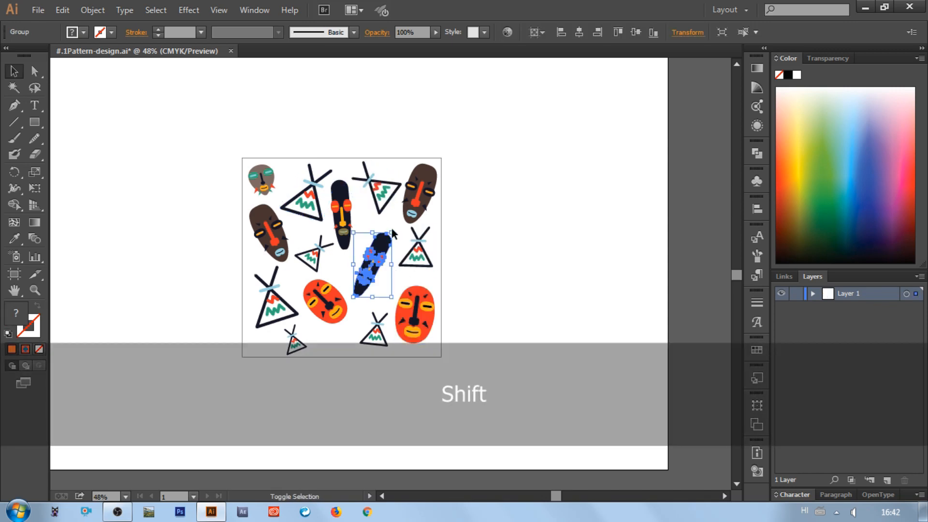
pyautogui.moveTo(392, 232); pyautogui.dragTo(401, 218)
pyautogui.moveTo(379, 255); pyautogui.dragTo(381, 260)
pyautogui.click(392, 261)
# Move the small central tepee and the tilted red mask slightly down and to the right.
pyautogui.click(273, 240)
pyautogui.moveTo(309, 259); pyautogui.dragTo(315, 261)
pyautogui.moveTo(328, 304); pyautogui.dragTo(334, 310)
pyautogui.moveTo(317, 263); pyautogui.dragTo(318, 270)
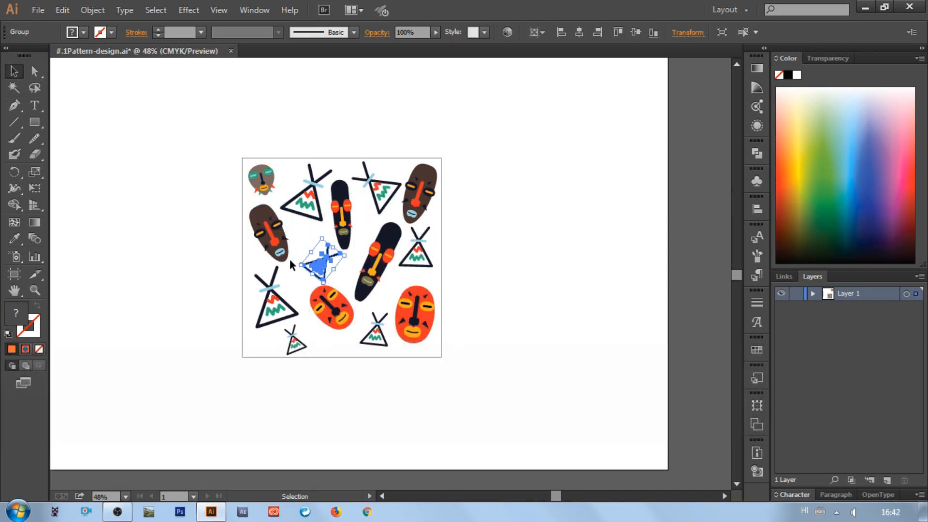
# Rotate the smallest bottom tepee and shift it right, and enlarge the brown mask at the left edge.
pyautogui.click(276, 247)
pyautogui.moveTo(298, 345); pyautogui.dragTo(310, 344)
pyautogui.moveTo(314, 320); pyautogui.dragTo(326, 334)
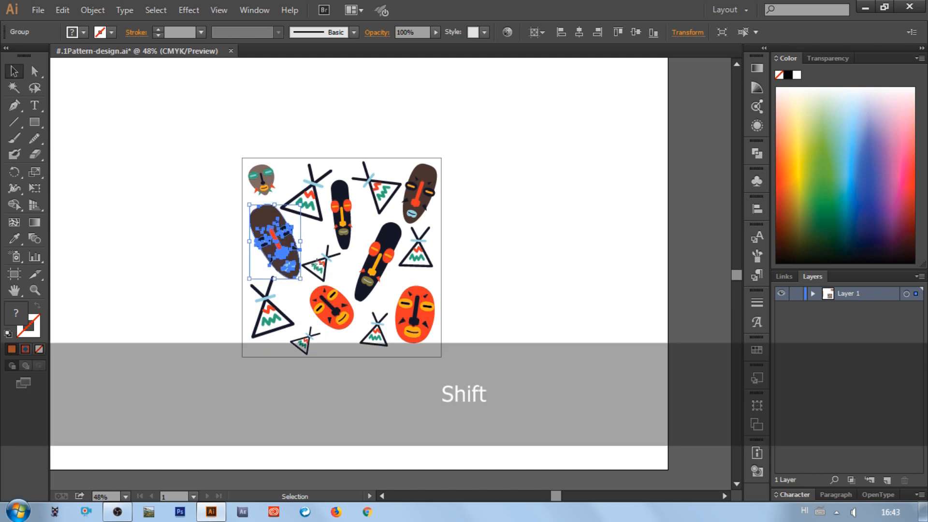
# Delete the square frame surrounding the masks and tepees.
pyautogui.hotkey('ctrl', '0')
pyautogui.hotkey('ctrl', 'a')
pyautogui.moveTo(492, 372); pyautogui.dragTo(448, 330)
pyautogui.click(503, 350)
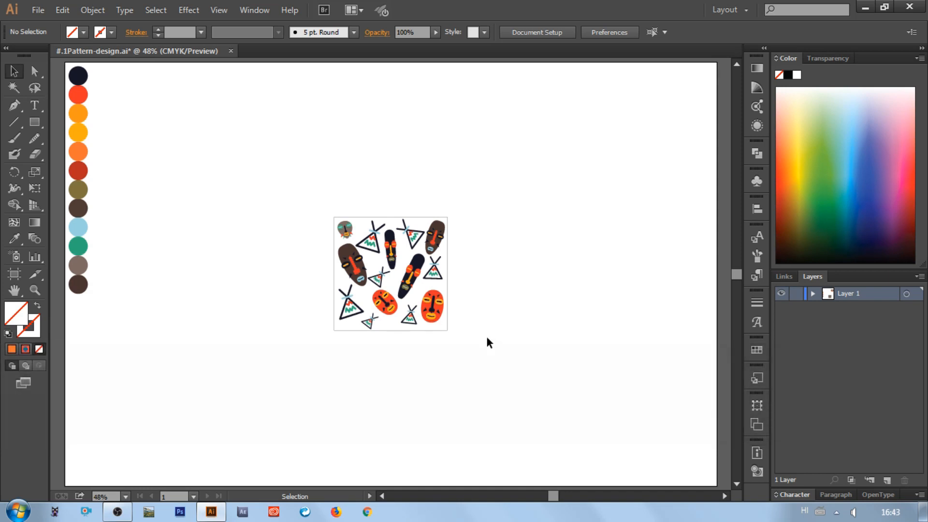
pyautogui.click(446, 330)
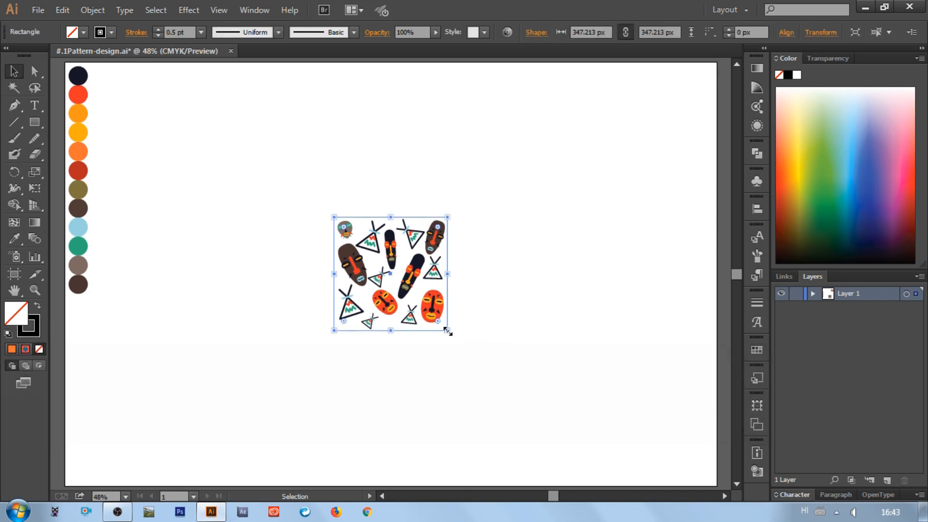
pyautogui.press('Delete')
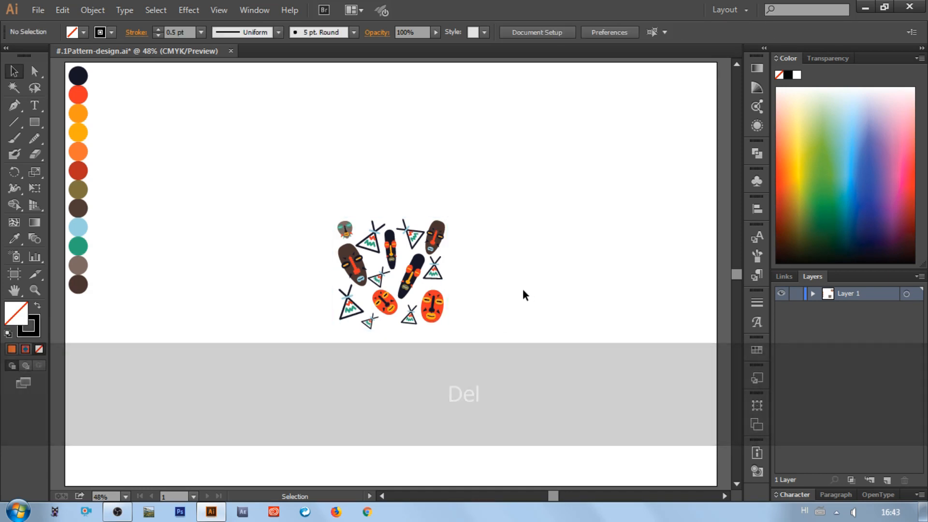
# Group all the masks and tepees and add the group to the swatches as a new pattern.
pyautogui.click(758, 351)
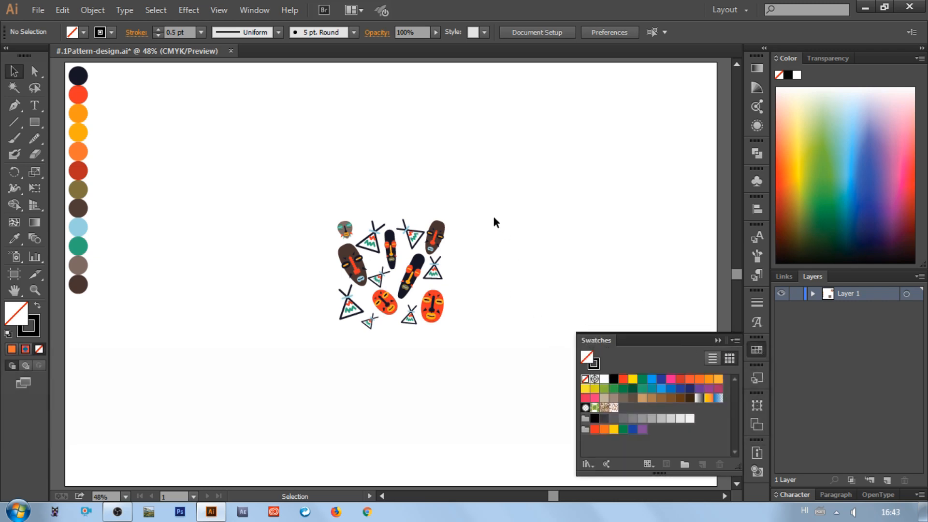
pyautogui.moveTo(478, 195); pyautogui.dragTo(319, 362)
pyautogui.rightClick(406, 282)
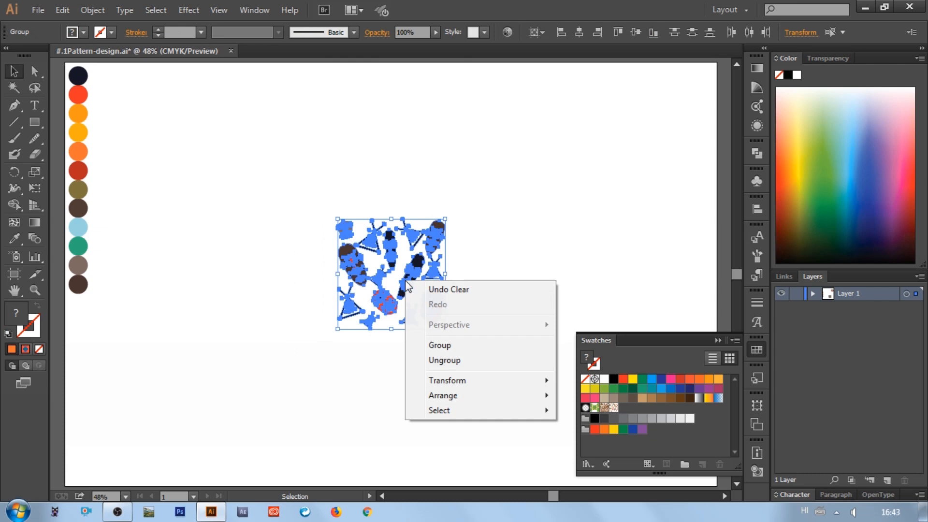
pyautogui.click(439, 347)
pyautogui.moveTo(414, 271); pyautogui.dragTo(637, 414)
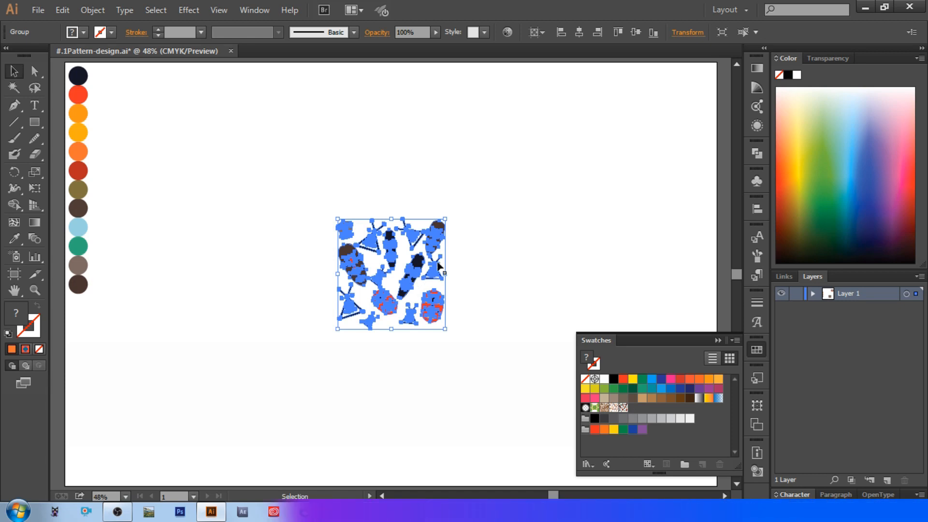
# Move the grouped masks and tepees to the upper-right corner of the artboard.
pyautogui.click(537, 252)
pyautogui.hotkey('ctrl', '0')
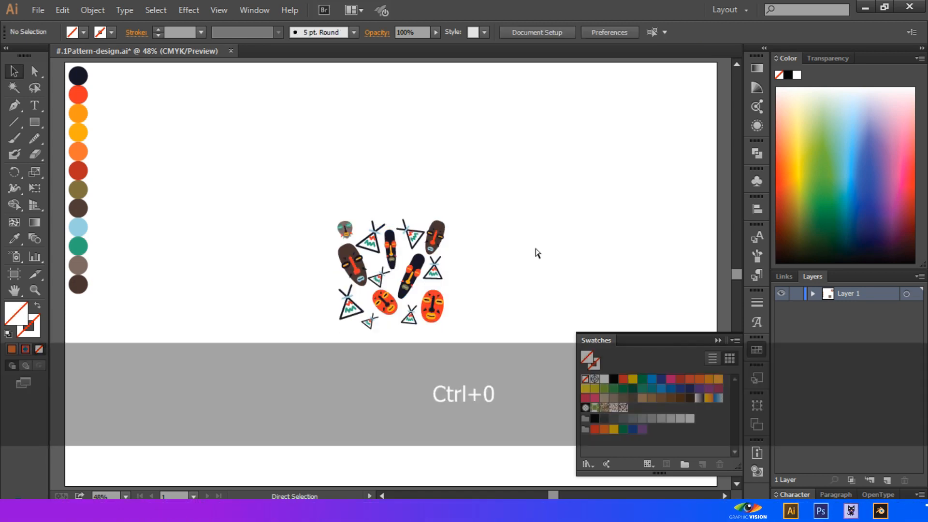
pyautogui.moveTo(420, 277); pyautogui.dragTo(667, 138)
pyautogui.click(539, 261)
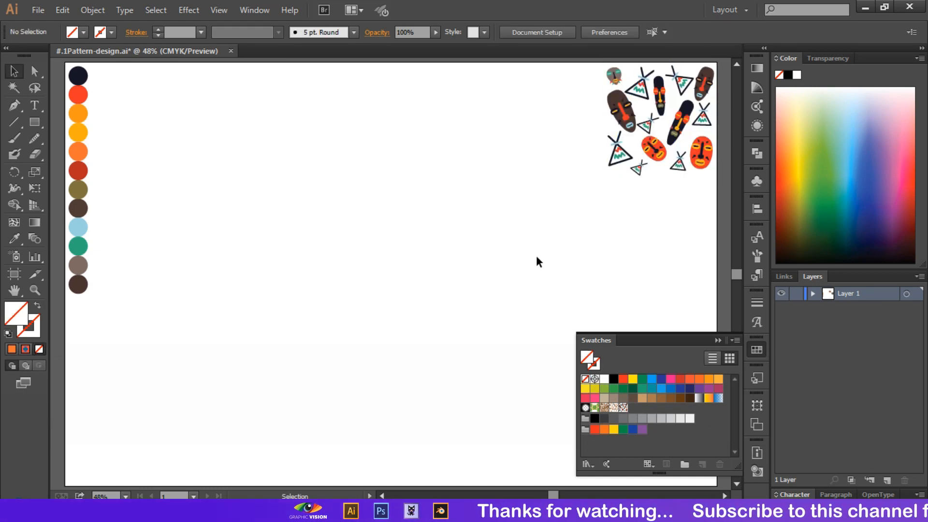
# Draw a black-filled rectangle about 1213 px wide and 648 px high in the middle of the artboard.
pyautogui.click(34, 122)
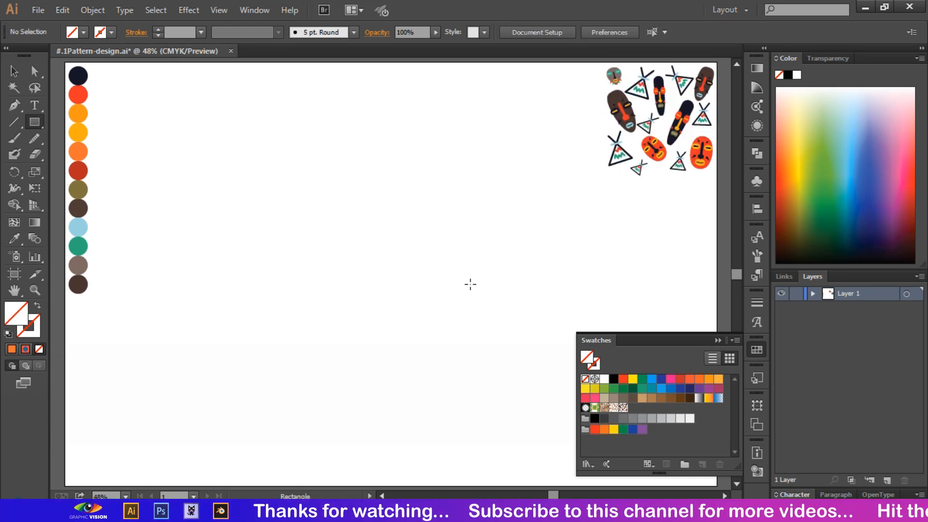
pyautogui.click(718, 340)
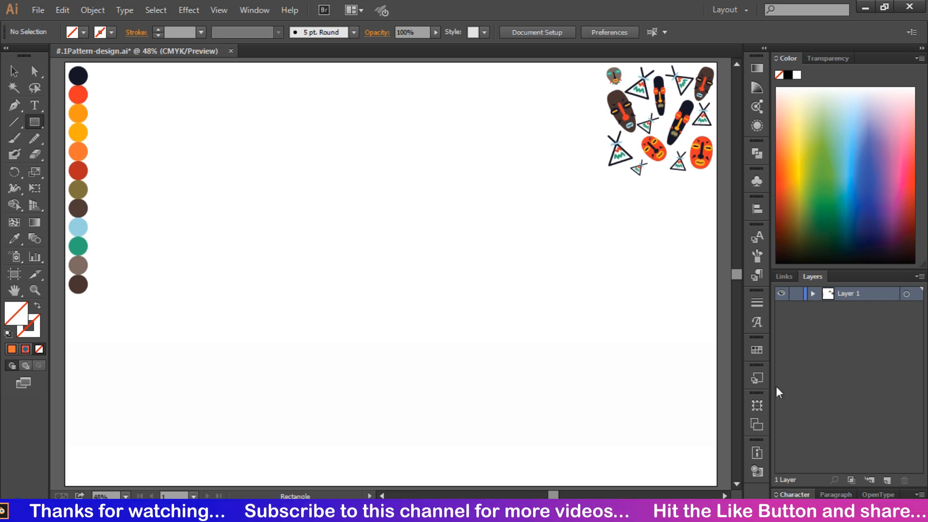
pyautogui.click(757, 350)
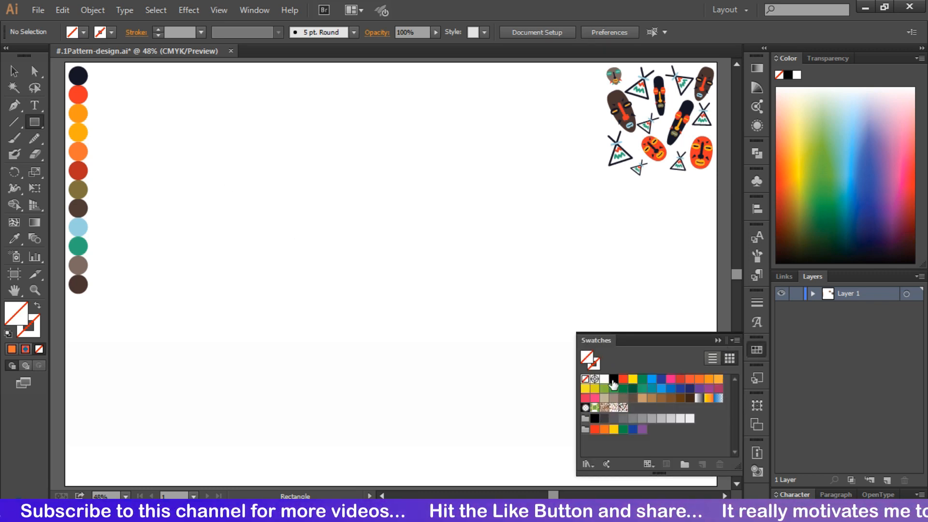
pyautogui.click(613, 380)
pyautogui.moveTo(208, 211); pyautogui.dragTo(603, 422)
# Enlarge the black rectangle to about 1469 by 785 px and shift it up and to the left.
pyautogui.click(15, 72)
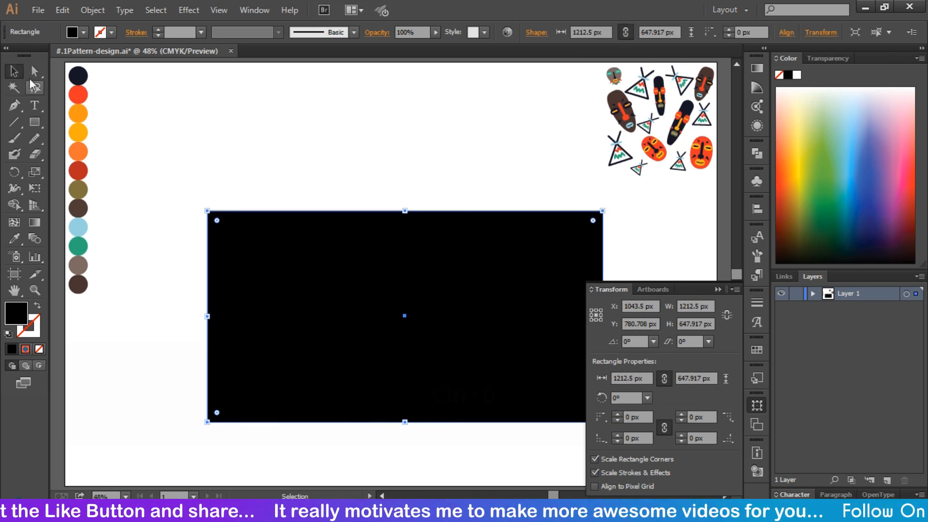
pyautogui.moveTo(207, 211); pyautogui.dragTo(121, 100)
pyautogui.moveTo(307, 245); pyautogui.dragTo(290, 234)
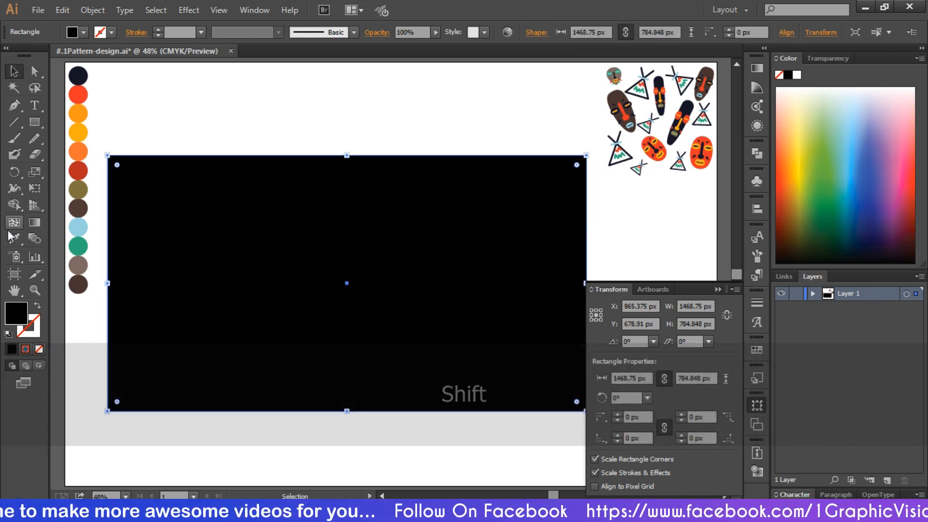
# Fill the rectangle with New Pattern Swatch 2.
pyautogui.click(718, 289)
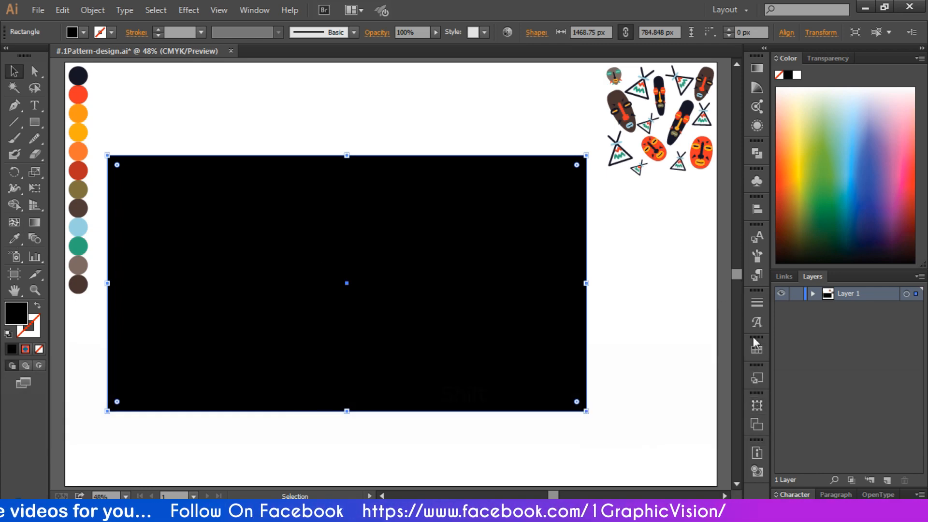
pyautogui.click(756, 351)
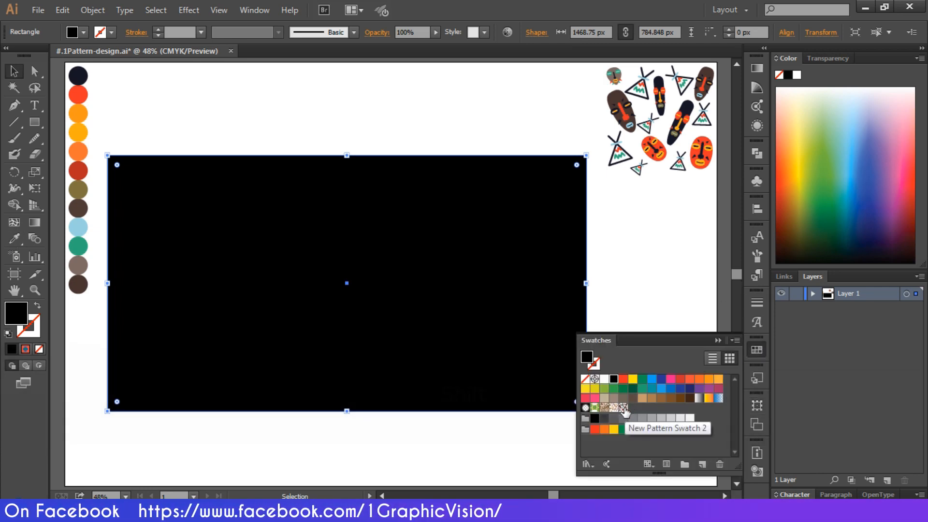
pyautogui.click(624, 409)
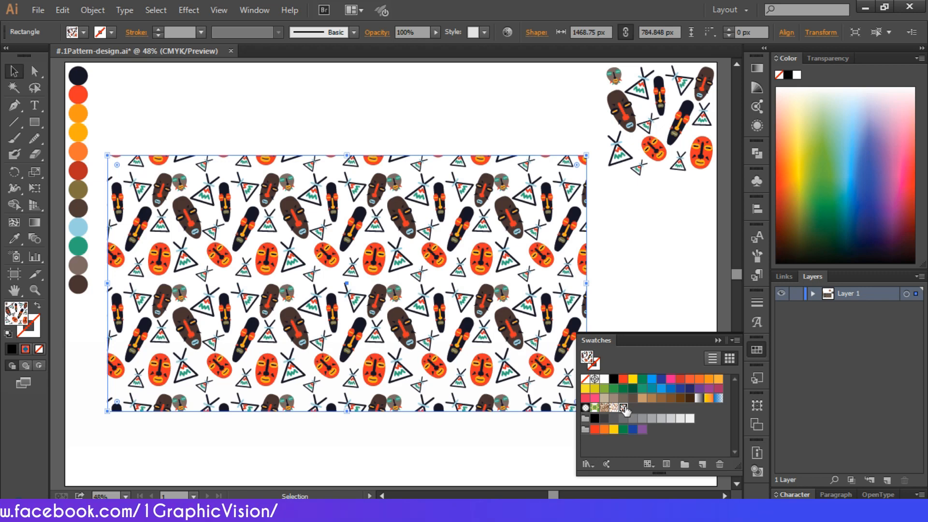
pyautogui.click(617, 301)
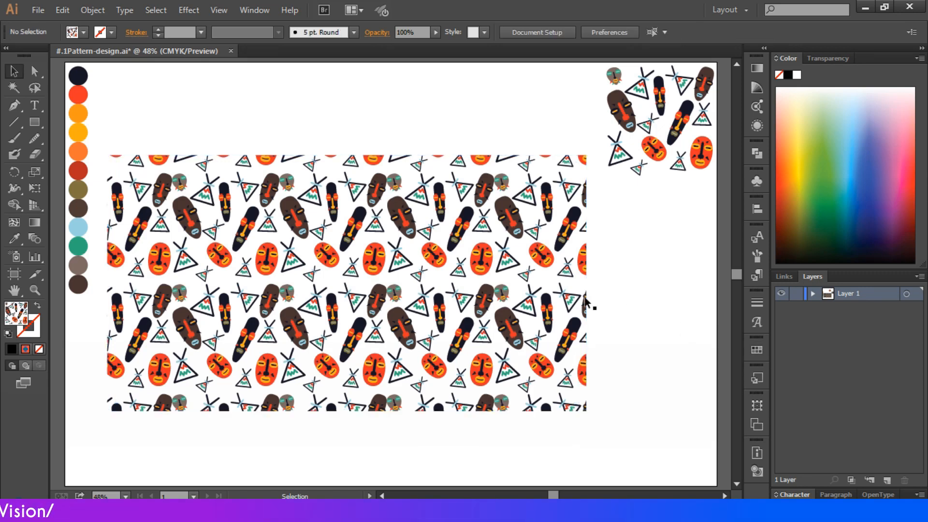
# Move the pattern-filled rectangle down and to the right, below the grouped artwork.
pyautogui.moveTo(464, 272); pyautogui.dragTo(501, 310)
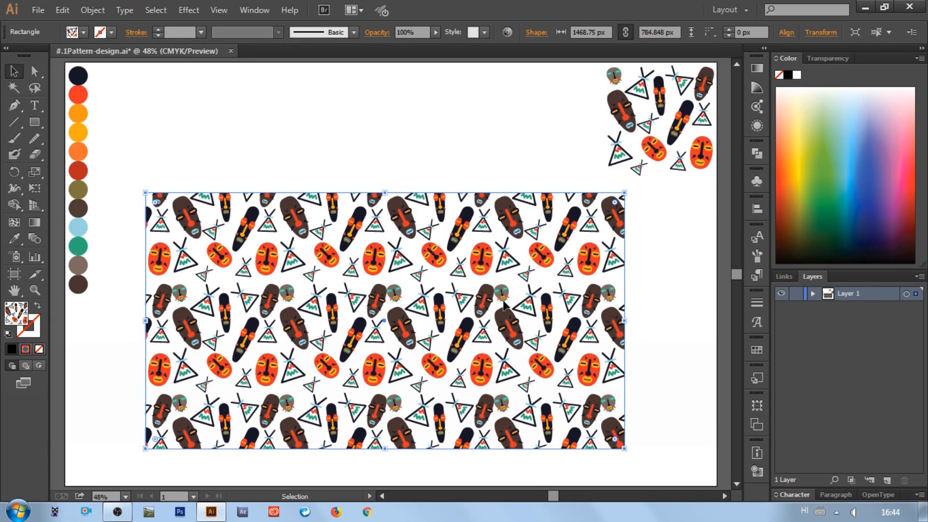
pyautogui.moveTo(511, 293); pyautogui.dragTo(508, 295)
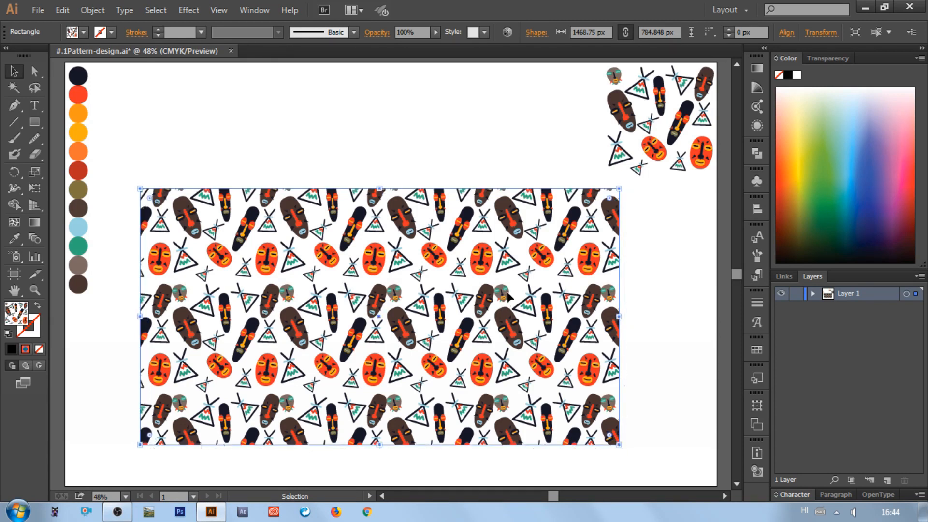
pyautogui.moveTo(565, 290); pyautogui.dragTo(574, 295)
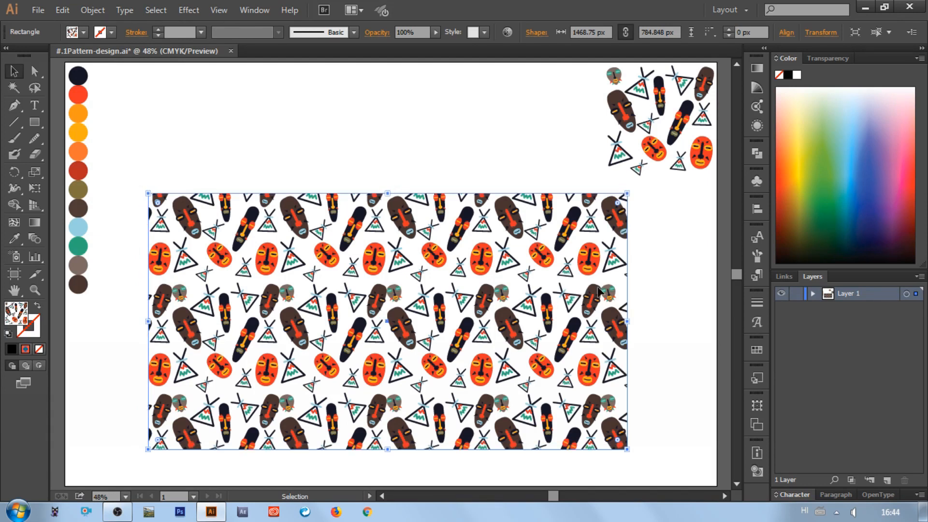
# Open New Pattern Swatch 2 for pattern editing, nudge the grey mask right and rotate the central tepee upright.
pyautogui.click(758, 351)
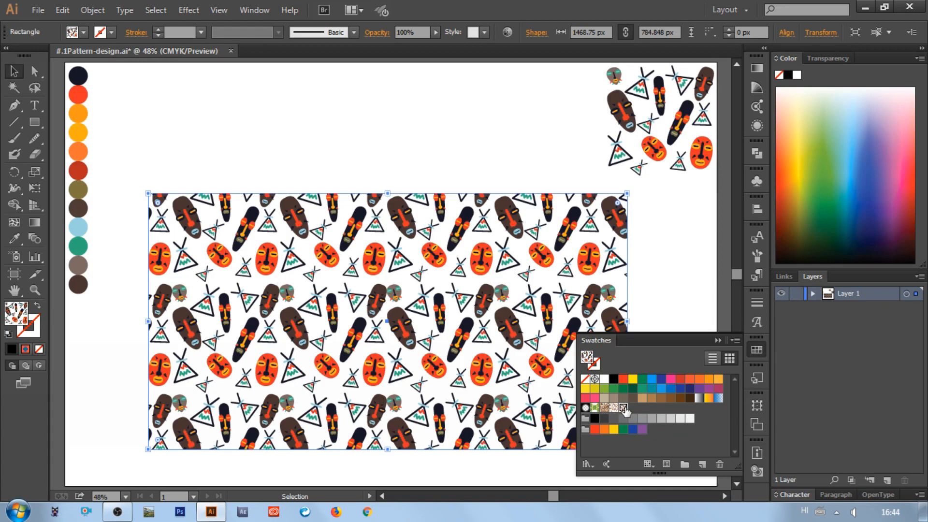
pyautogui.click(668, 465)
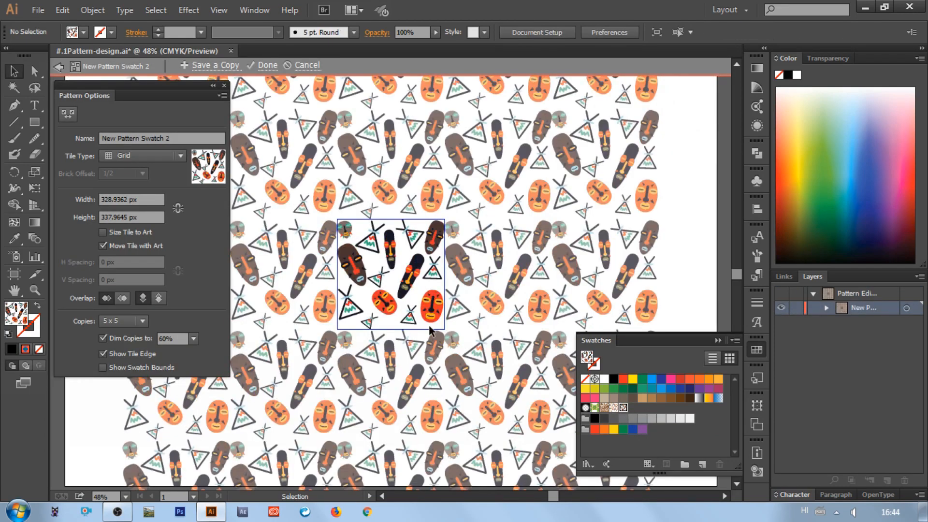
pyautogui.click(349, 232)
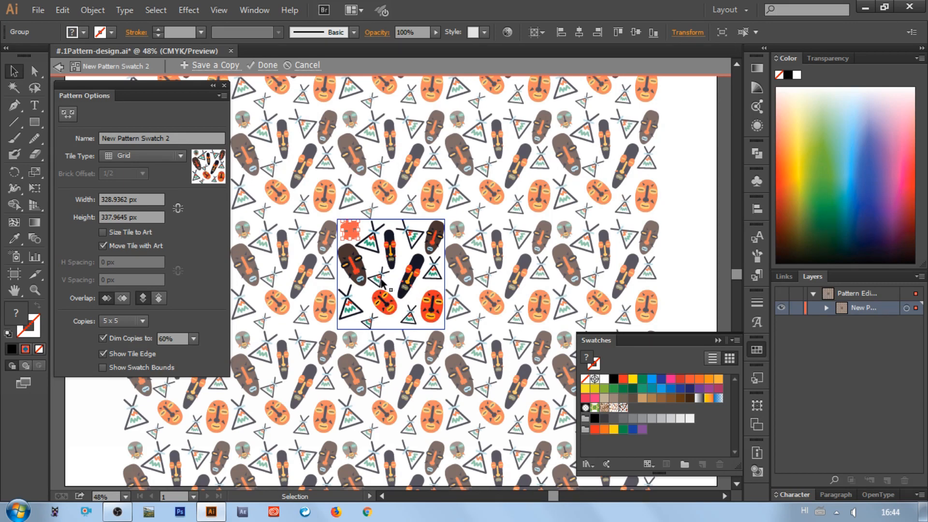
pyautogui.click(382, 283)
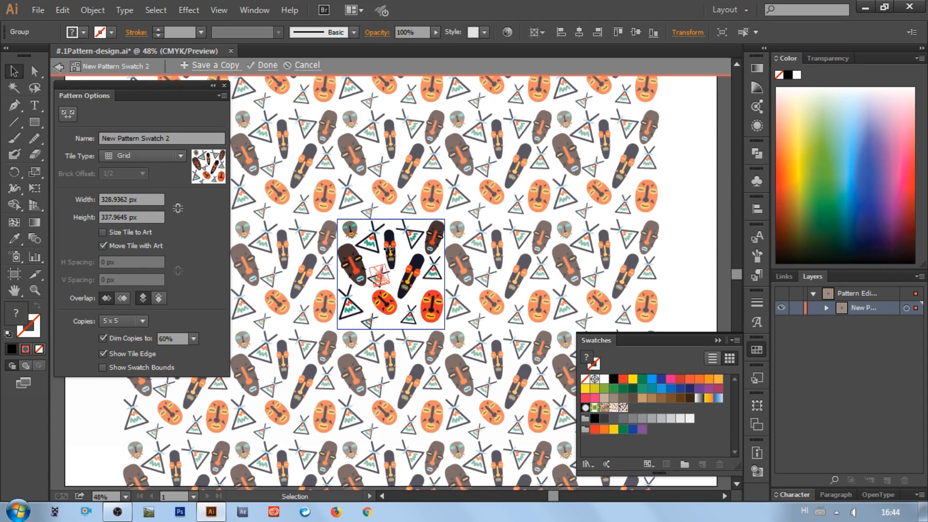
pyautogui.hotkey('ctrl', '=')
pyautogui.hotkey('ctrl', '=')
pyautogui.hotkey('ctrl', '=')
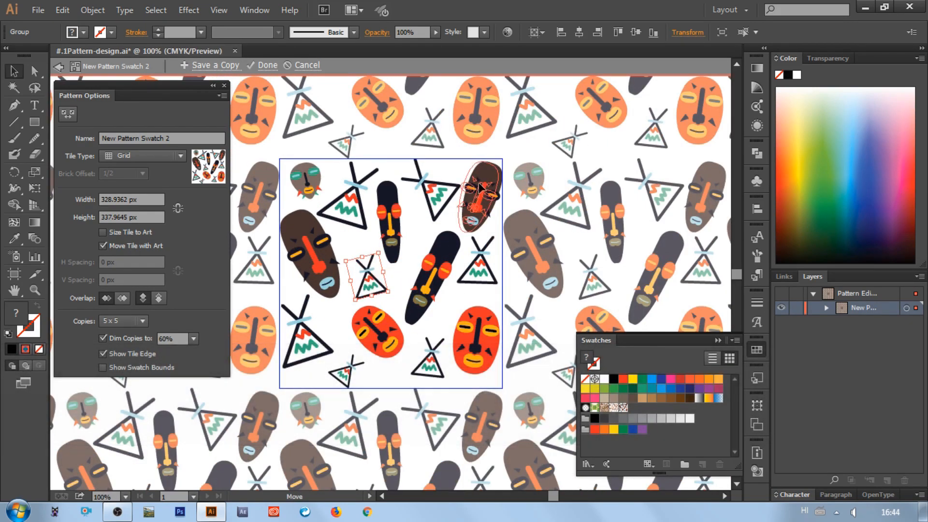
# Rotate the upper-right tepee in the tile, and nudge it, the smallest bottom tepee and the left-edge tepee slightly left.
pyautogui.moveTo(434, 196); pyautogui.dragTo(427, 190)
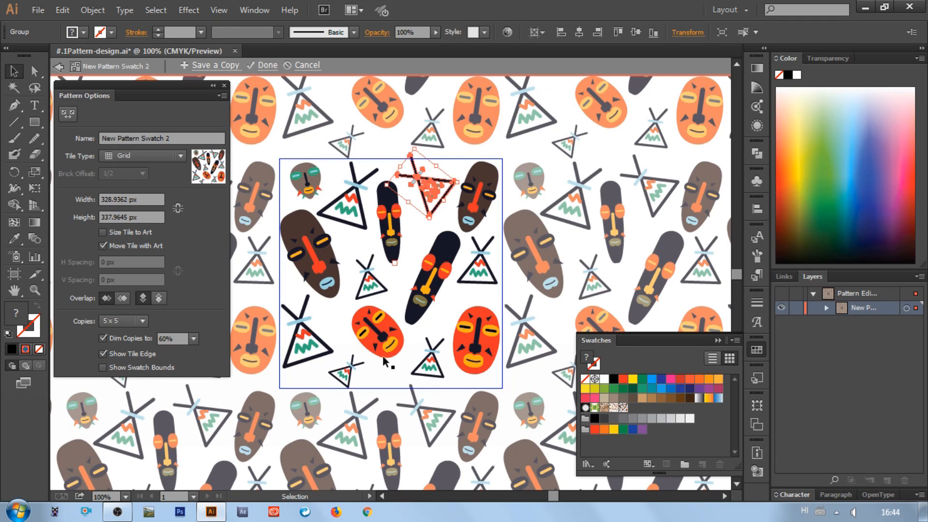
pyautogui.click(346, 373)
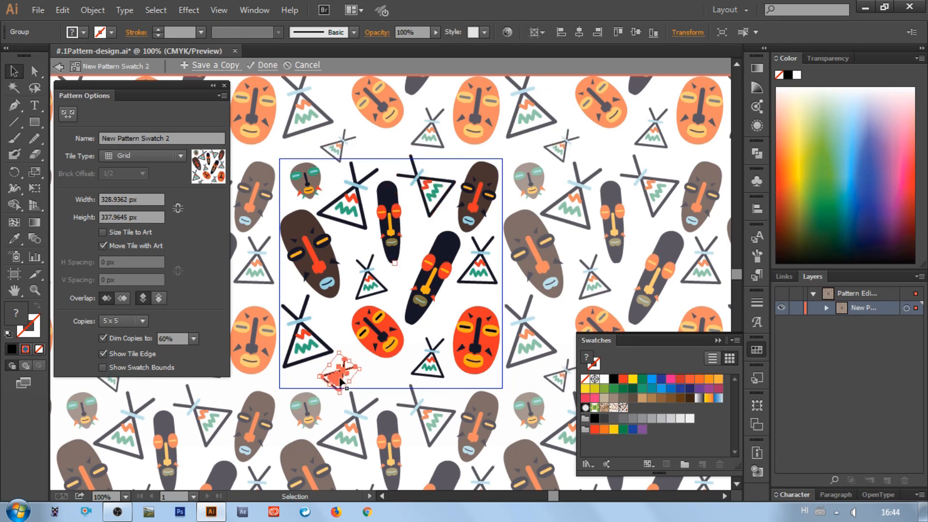
pyautogui.moveTo(312, 345); pyautogui.dragTo(311, 339)
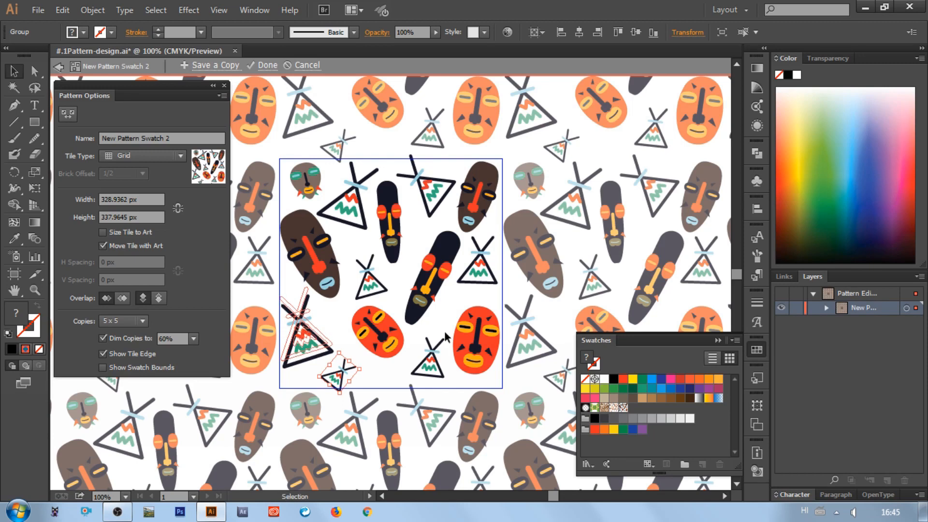
# Shrink the upright red mask slightly and shift it up, and rotate the tilted red mask and move it left.
pyautogui.moveTo(472, 336); pyautogui.dragTo(470, 333)
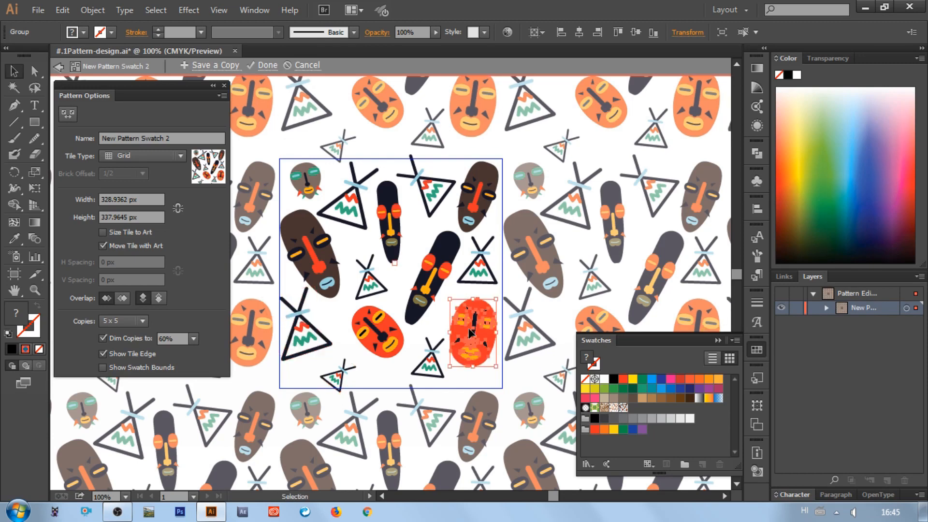
pyautogui.moveTo(391, 340); pyautogui.dragTo(400, 355)
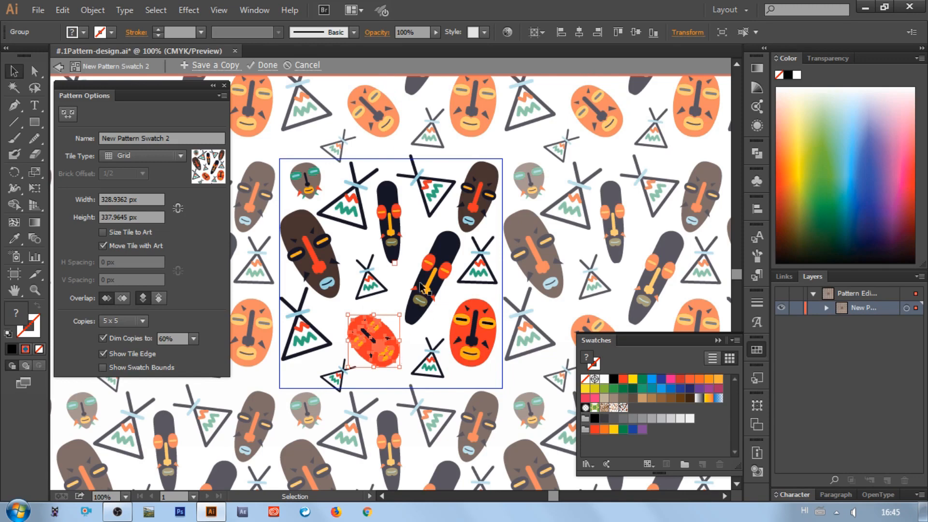
pyautogui.click(416, 233)
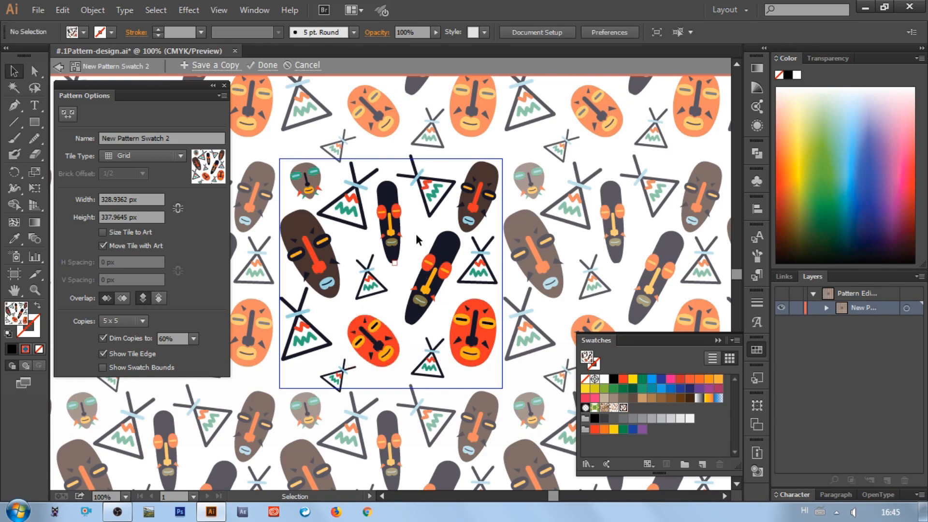
pyautogui.hotkey('ctrl', '-')
pyautogui.hotkey('ctrl', '-')
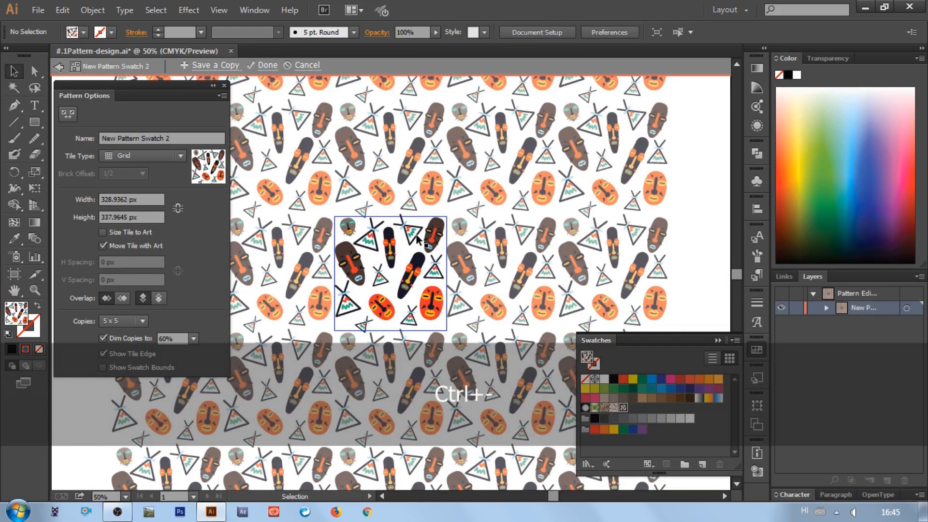
# Close the open panels and leave pattern editing to return to the artboard.
pyautogui.click(225, 86)
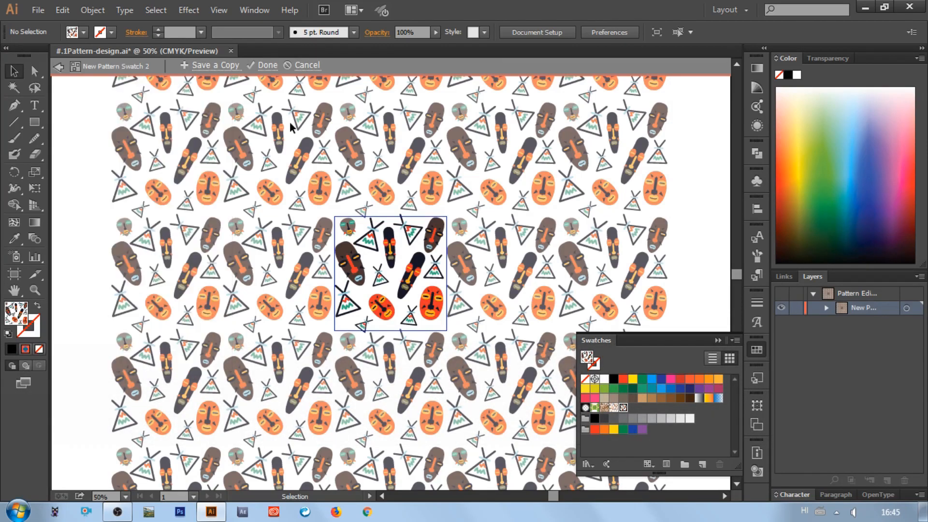
pyautogui.click(717, 341)
pyautogui.press('Escape')
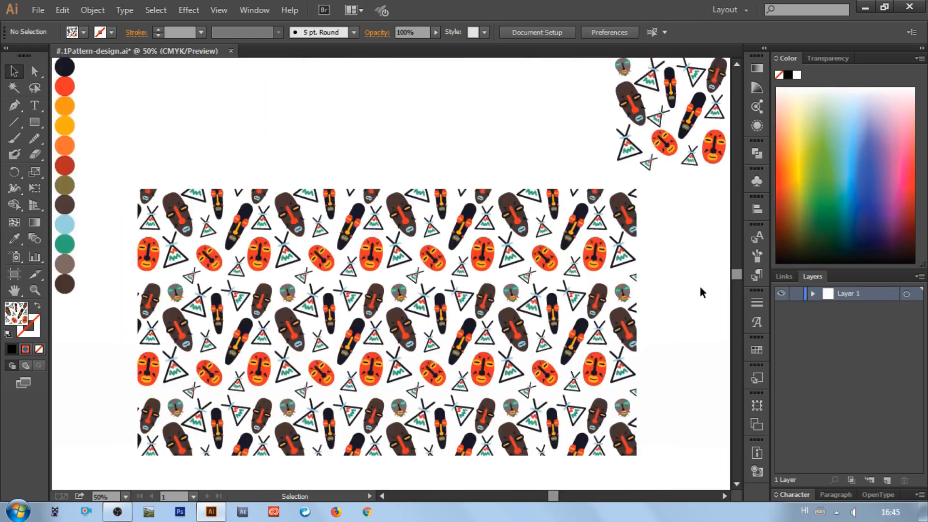
# Scale the pattern-filled rectangle down proportionally to about 993 by 531 px and move it toward the middle of the artboard.
pyautogui.click(405, 355)
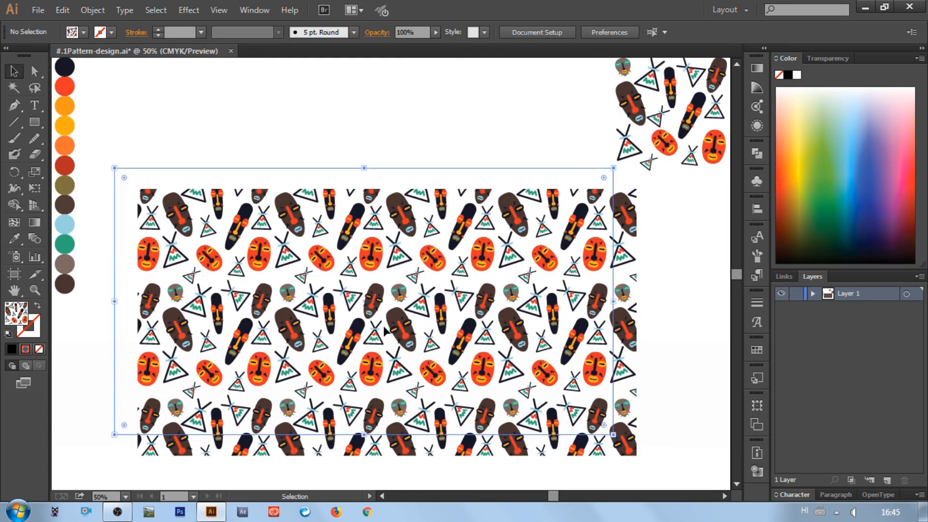
pyautogui.click(613, 439)
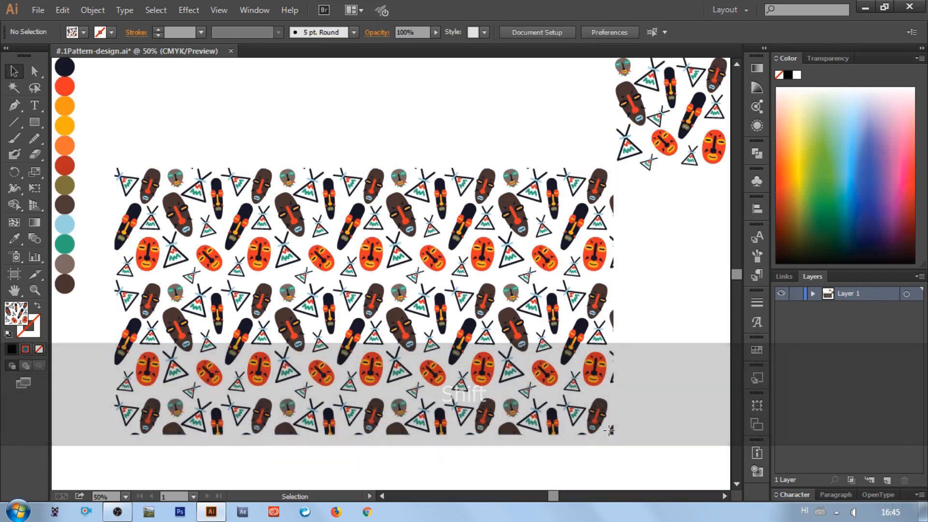
pyautogui.click(591, 401)
pyautogui.moveTo(613, 435); pyautogui.dragTo(555, 364)
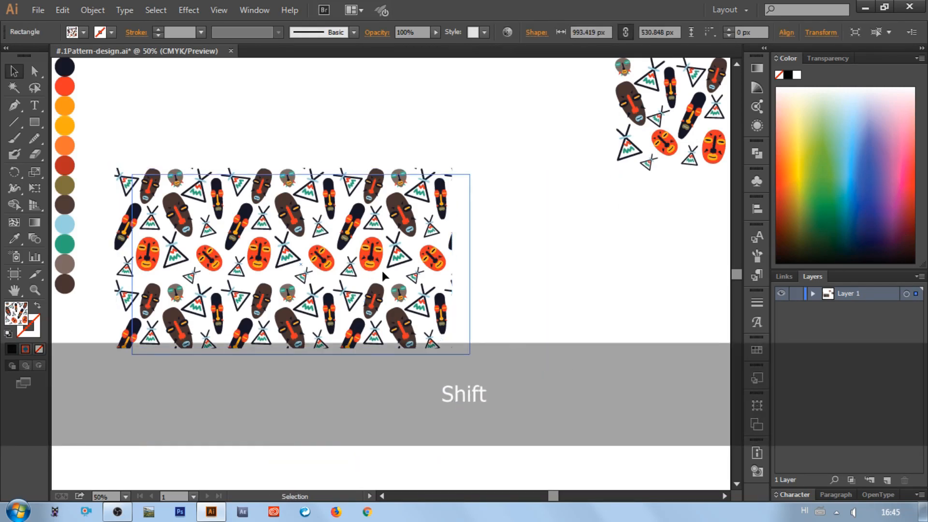
pyautogui.moveTo(447, 183); pyautogui.dragTo(571, 213)
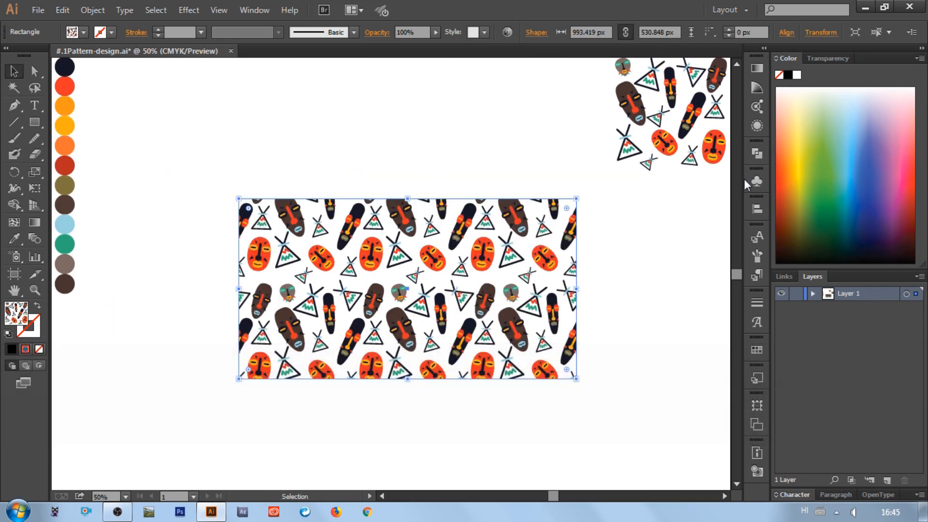
# Align the pattern-filled rectangle to the artboard's horizontal and vertical center, and deselect it.
pyautogui.click(757, 209)
pyautogui.click(623, 231)
pyautogui.click(706, 231)
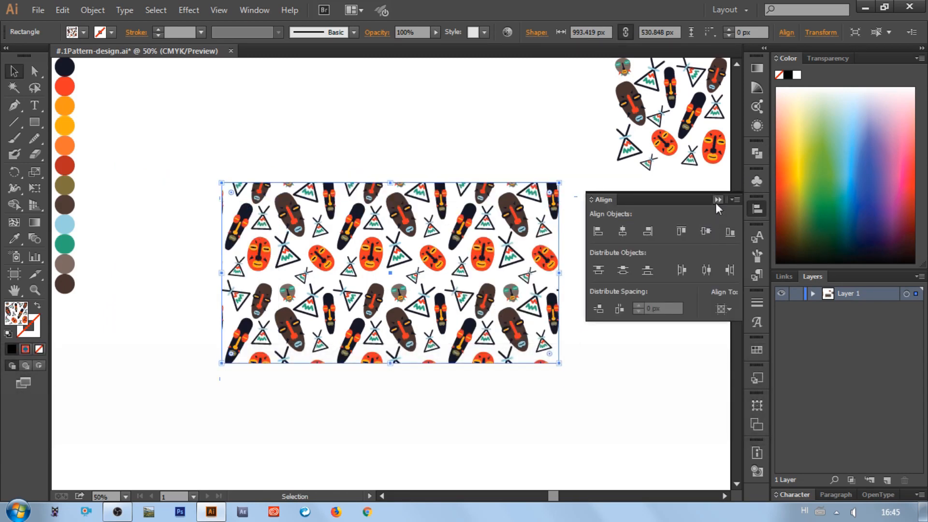
pyautogui.click(718, 200)
pyautogui.click(700, 209)
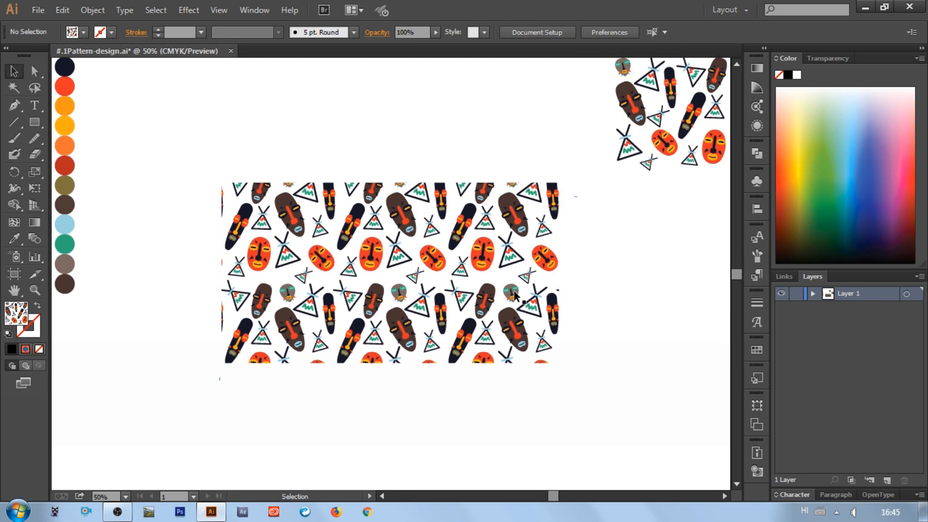
# Enlarge the pattern-filled rectangle proportionally from its center to about 1240 by 663 px.
pyautogui.click(528, 312)
pyautogui.moveTo(563, 362); pyautogui.dragTo(603, 385)
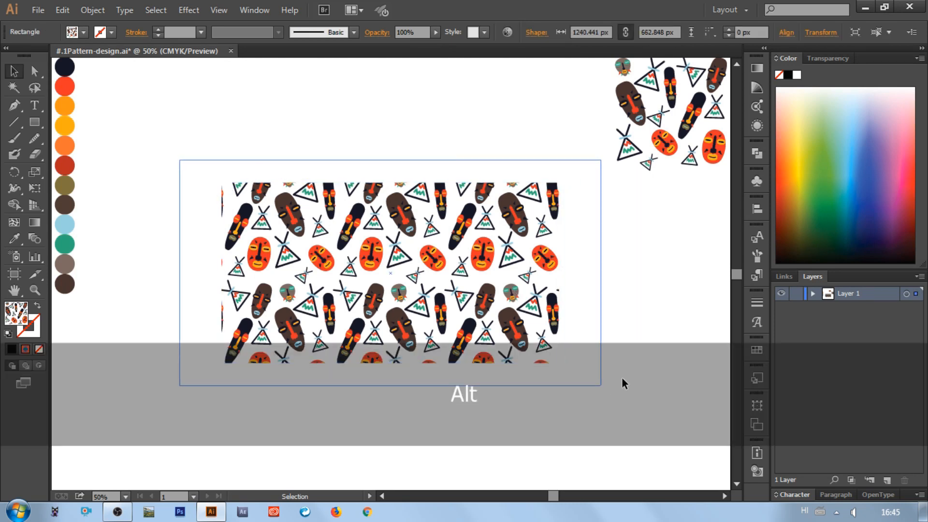
pyautogui.click(663, 313)
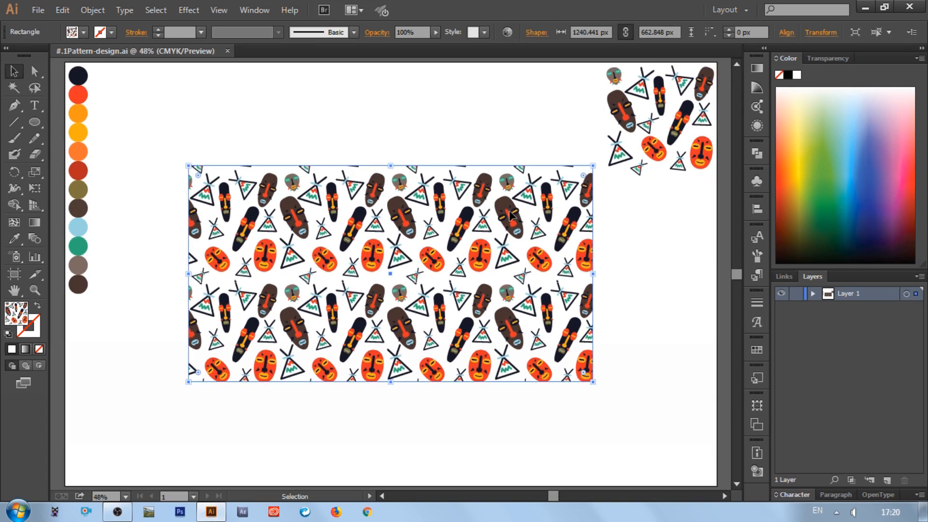
# Delete the pattern-filled rectangle and draw a large circle filled with the same tribal pattern.
pyautogui.press('Delete')
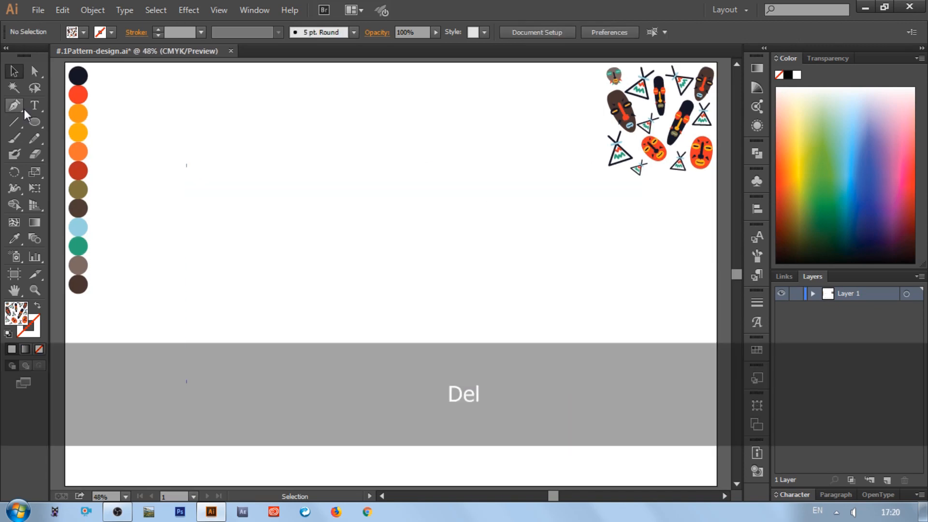
pyautogui.click(34, 122)
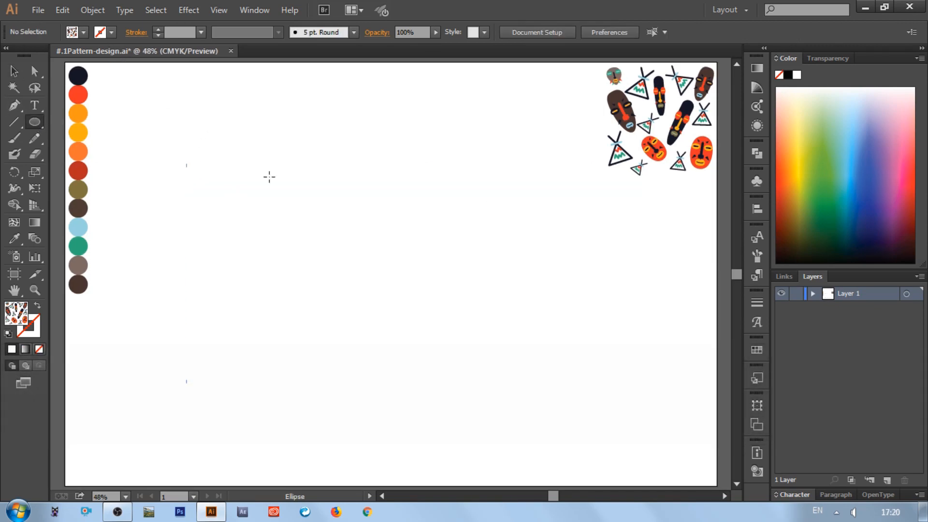
pyautogui.moveTo(323, 209); pyautogui.dragTo(598, 476)
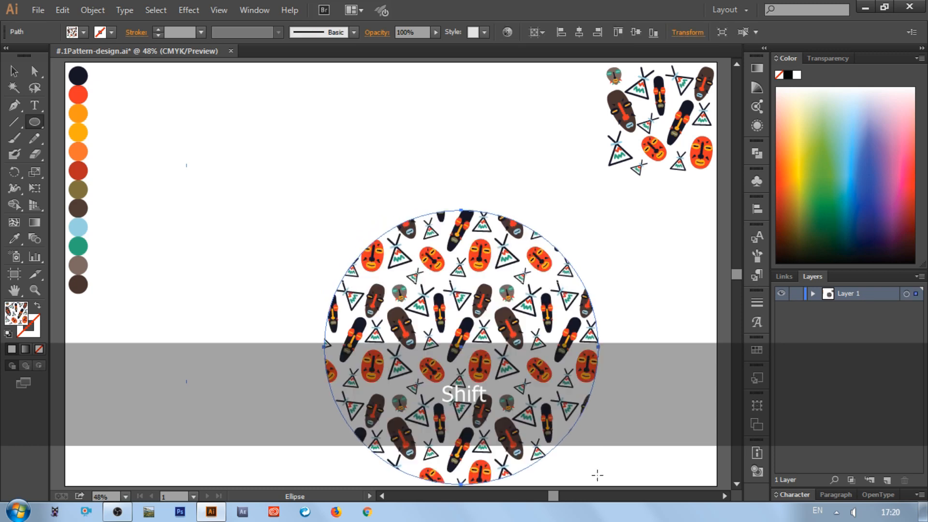
# Center the patterned circle horizontally and vertically on the artboard and deselect it.
pyautogui.click(580, 32)
pyautogui.click(636, 33)
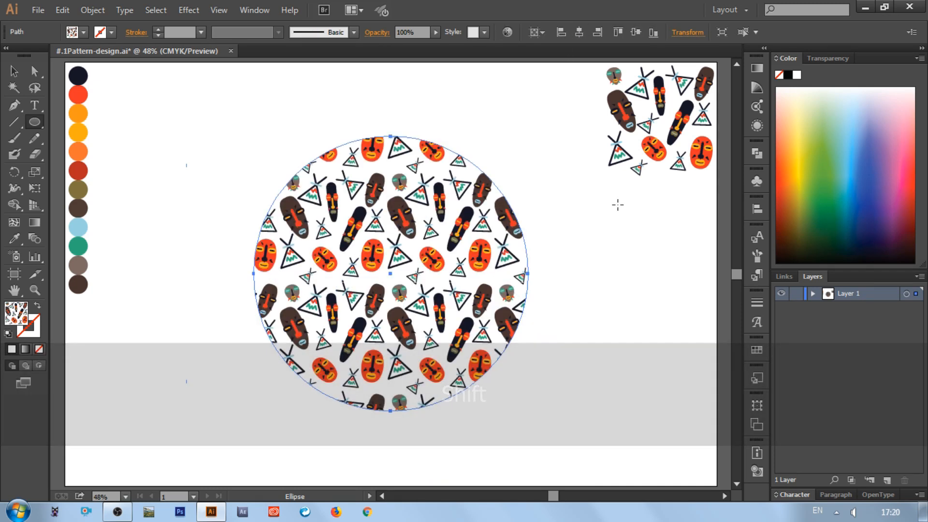
pyautogui.click(14, 71)
pyautogui.click(192, 135)
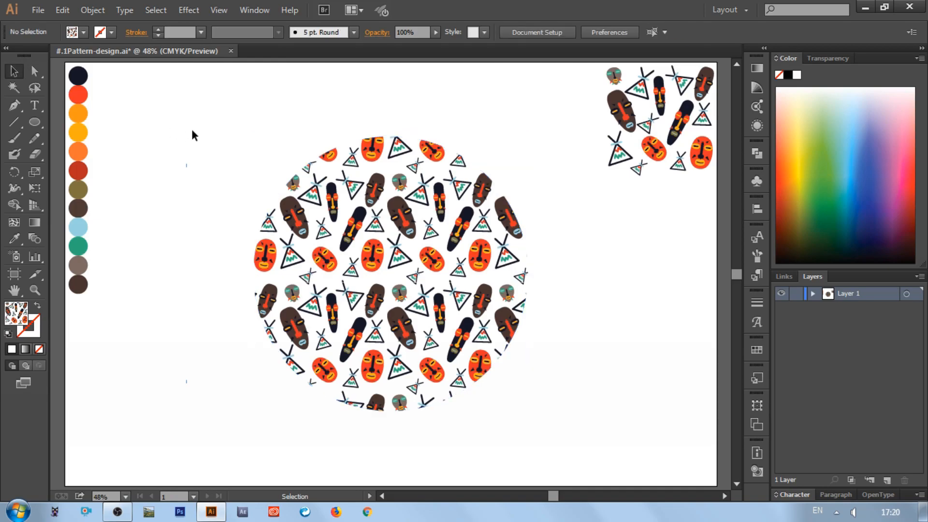